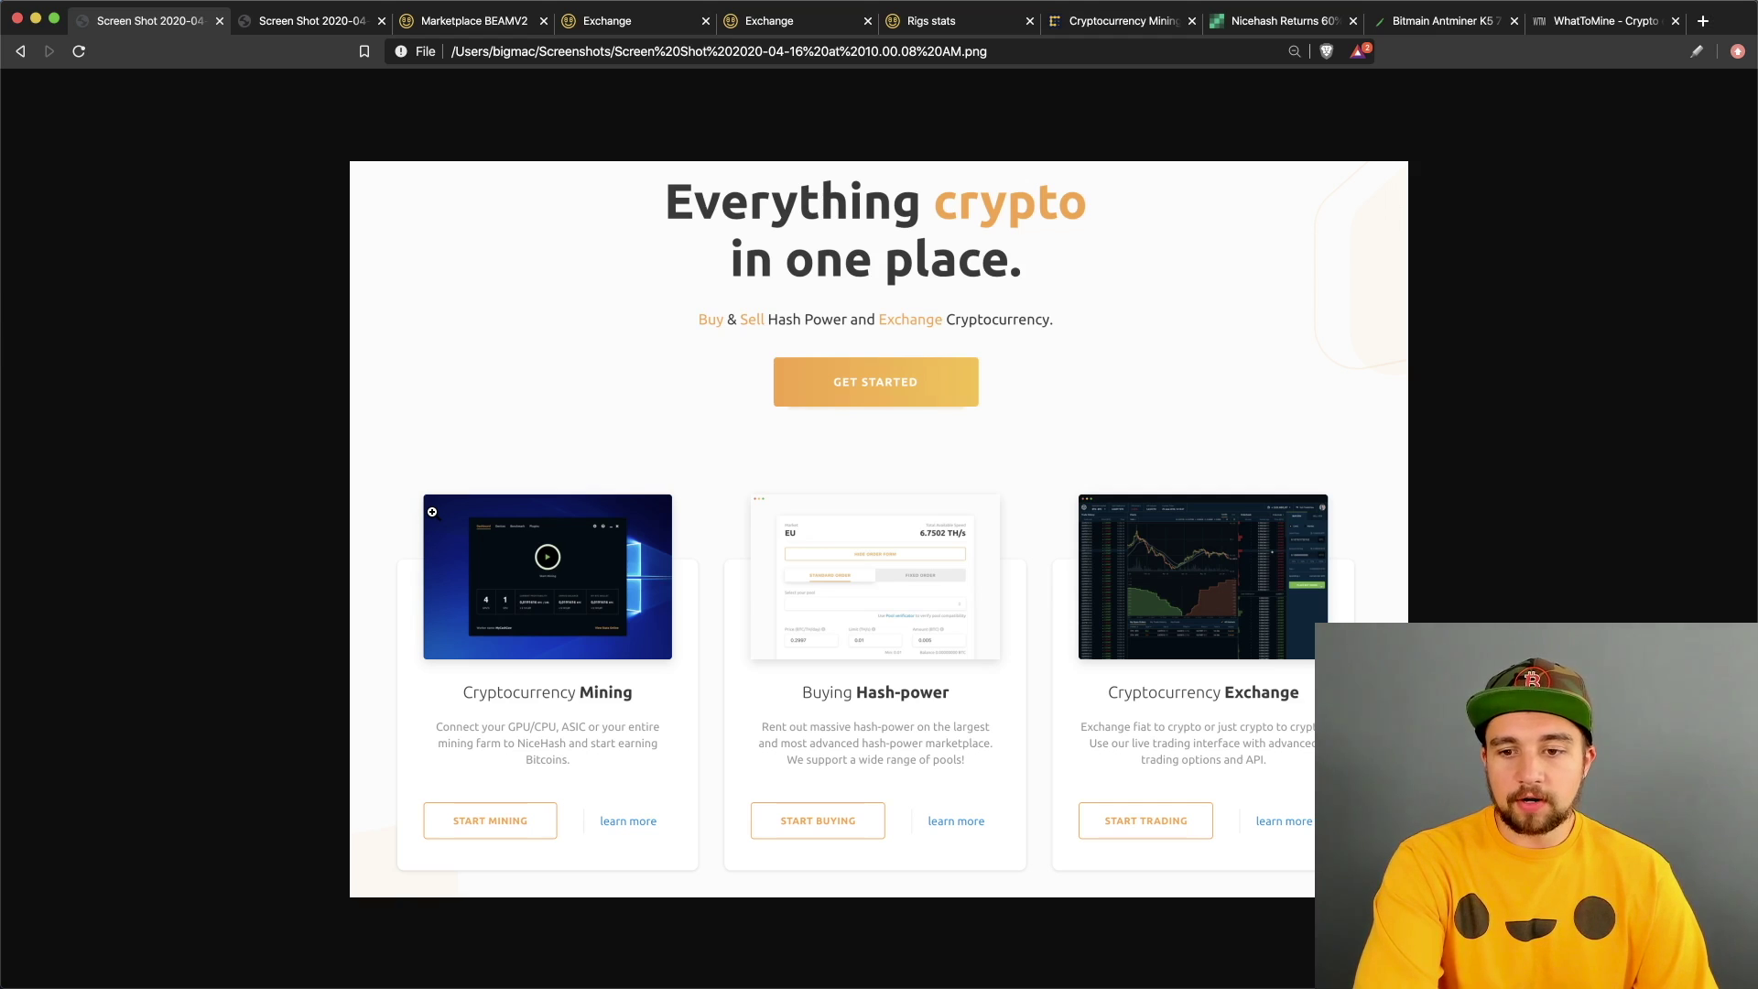
- Zoom the NiceHash website in with Cmd+Plus for easier reading
{"action": "key", "text": "super+equal"}
{"action": "key", "text": "super+equal"}
{"action": "key", "text": "super+equal"}
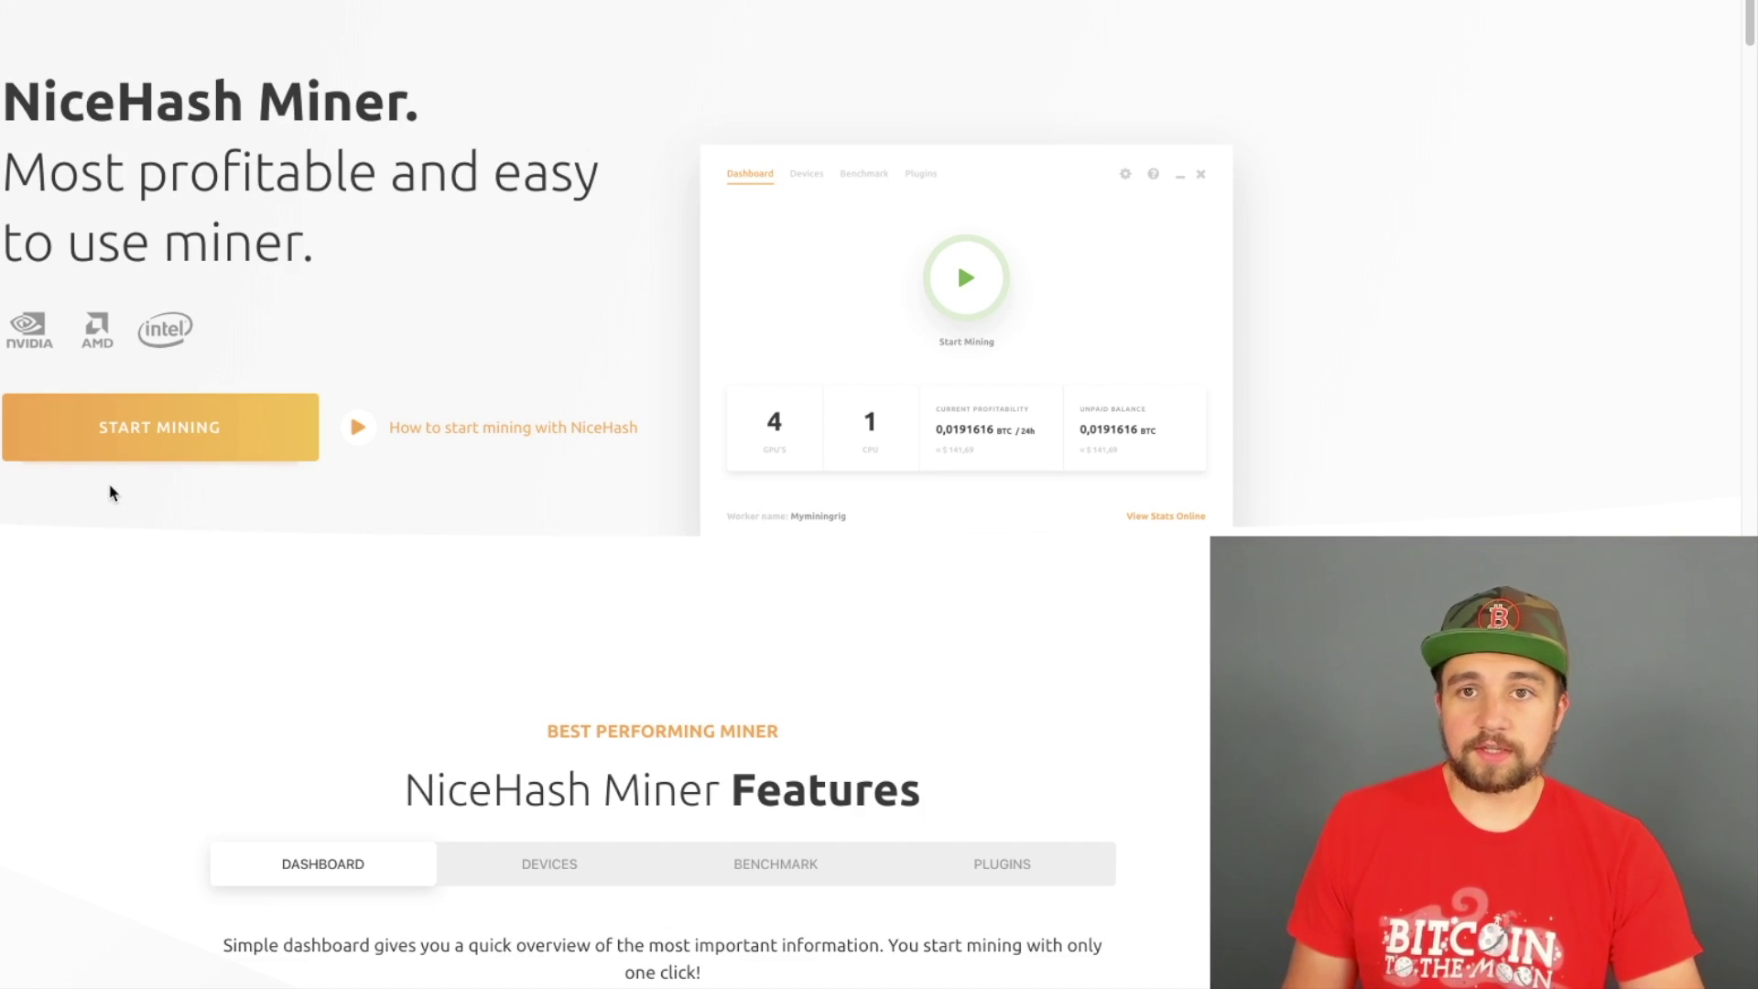
- Start mining with the START MINING button on the NiceHash Miner page
{"action": "left_click", "coordinate": [126, 448]}
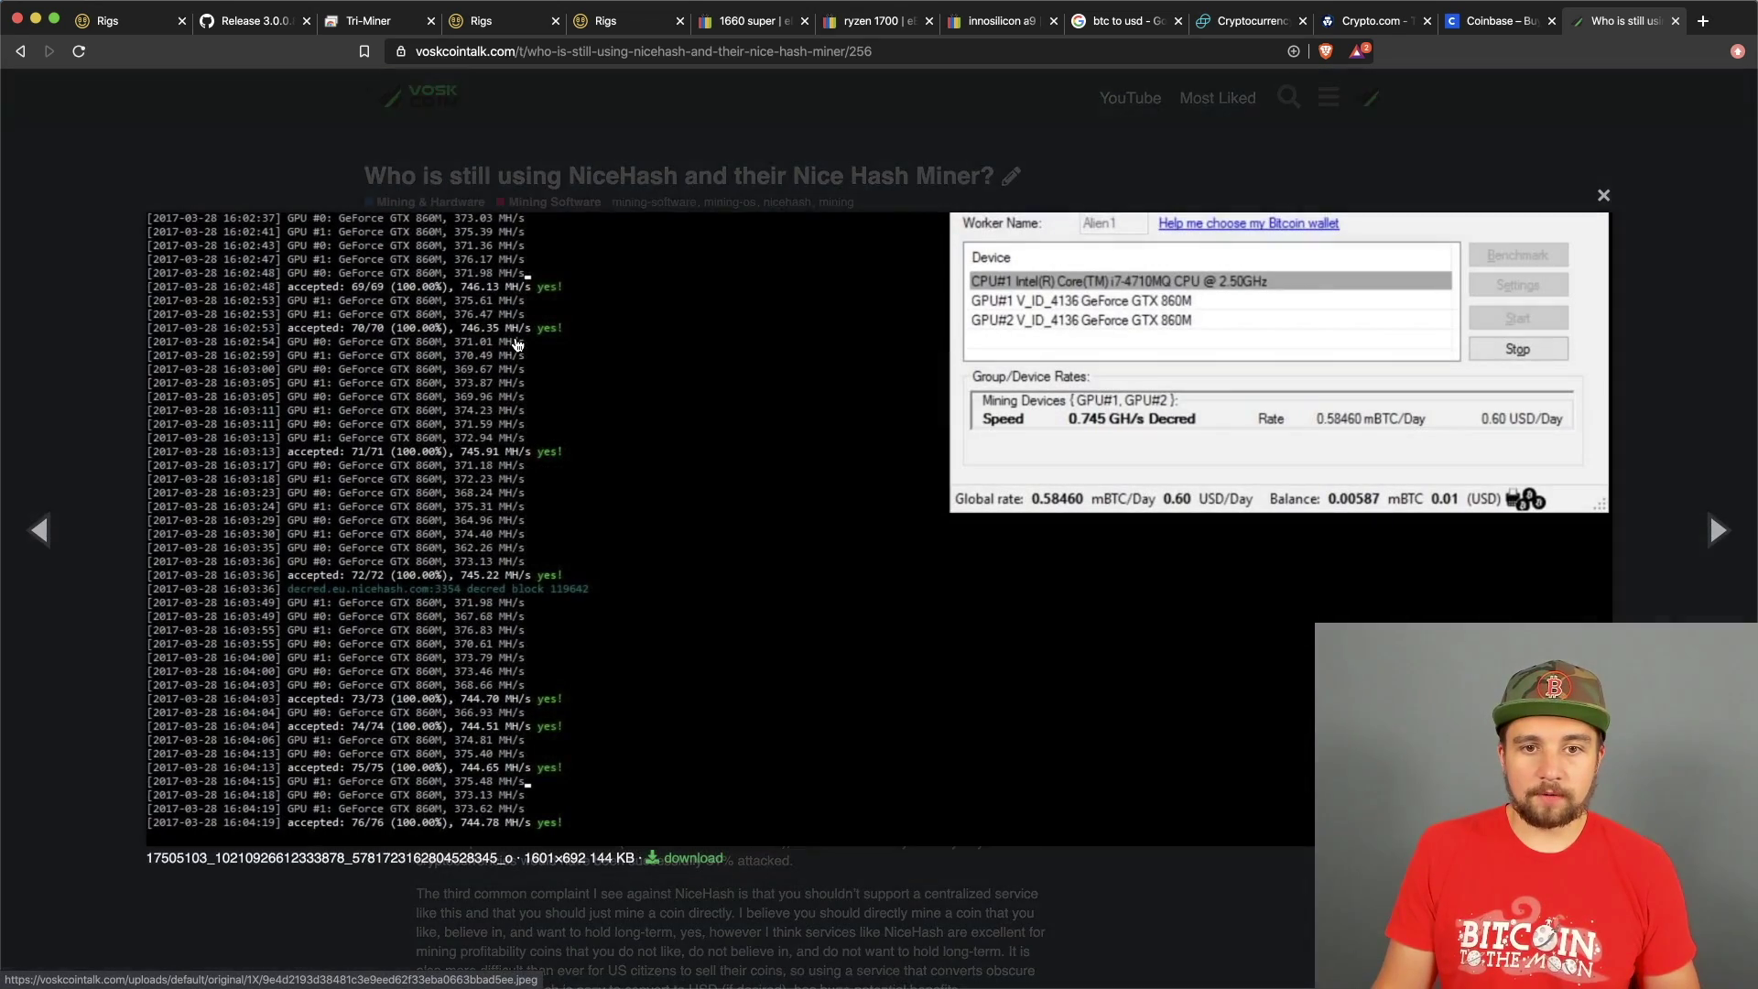
{"action": "left_click", "coordinate": [514, 344]}
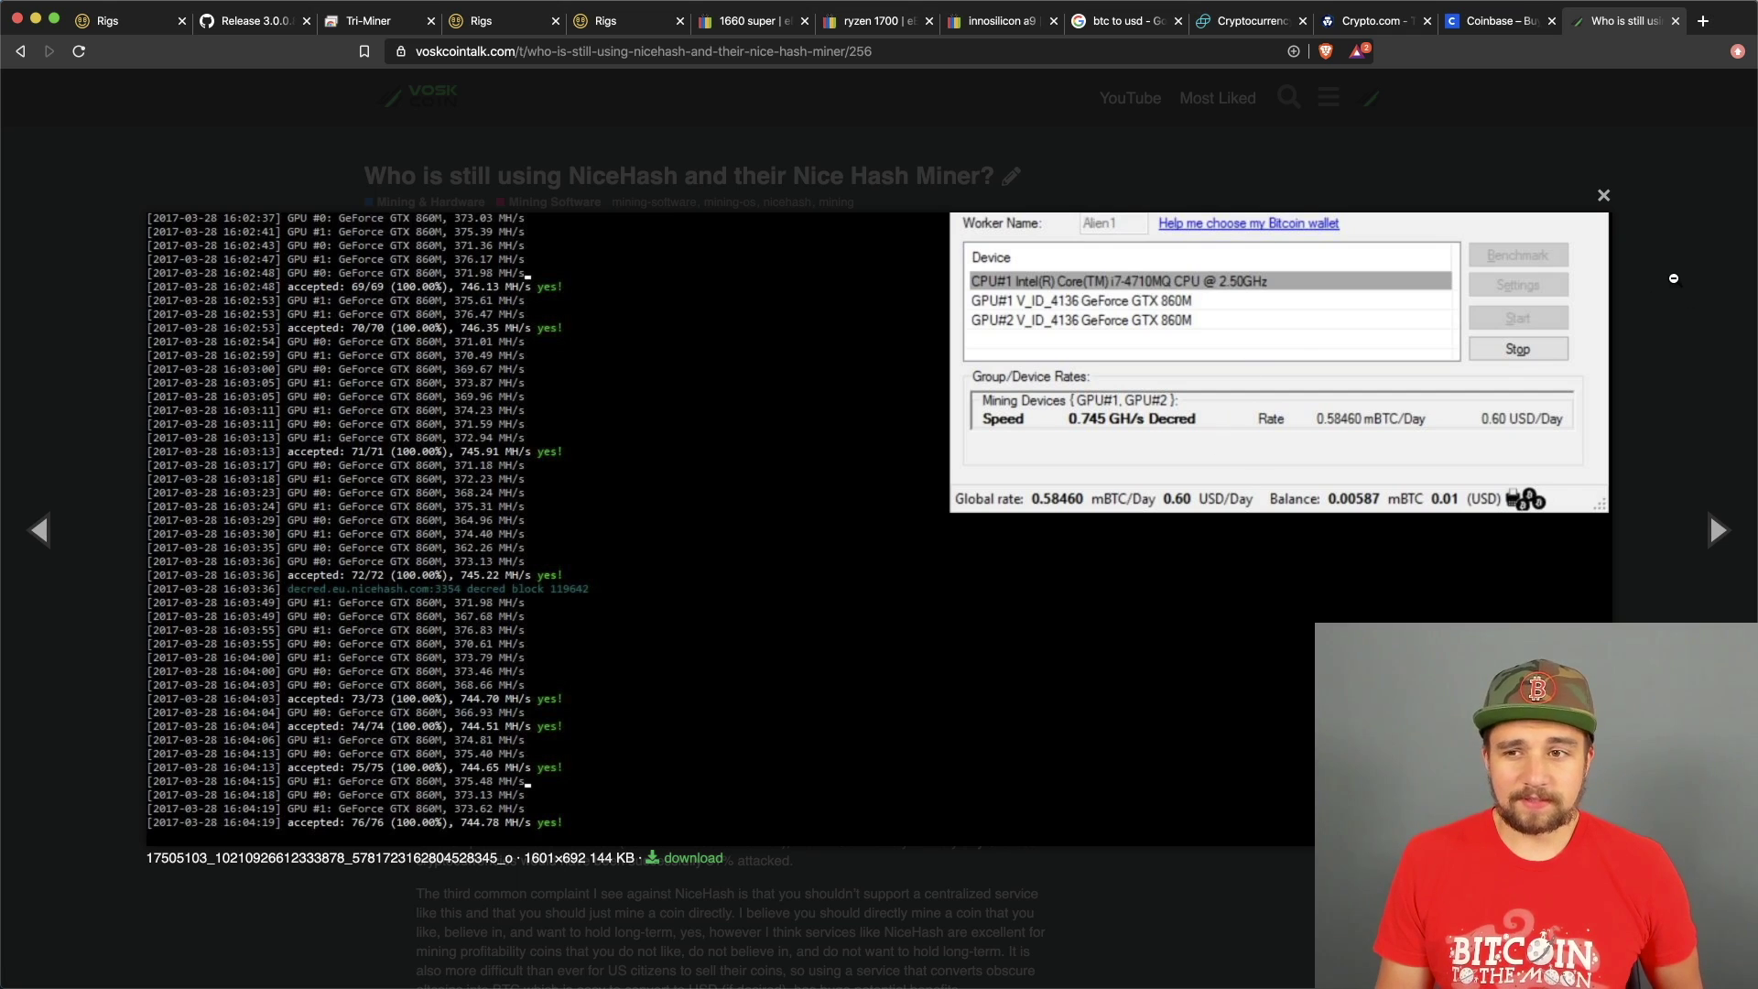
{"action": "left_click", "coordinate": [1674, 278]}
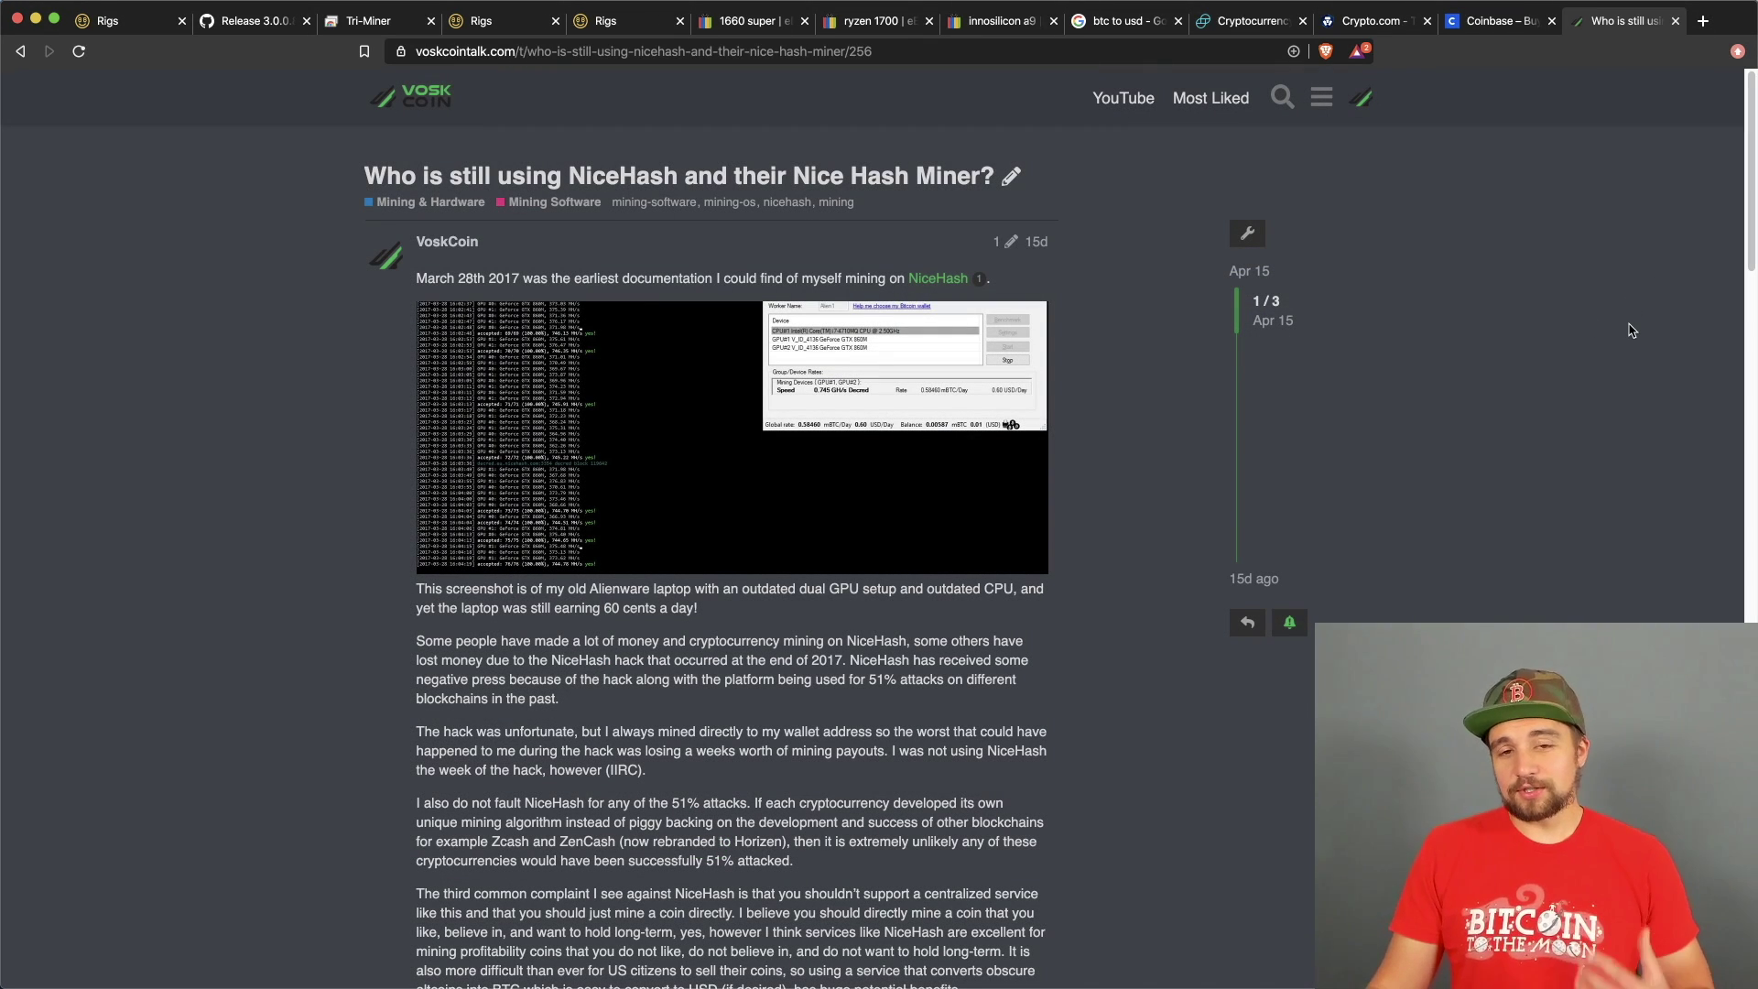
{"action": "scroll", "coordinate": [1628, 330], "scroll_direction": "down", "scroll_amount": 1}
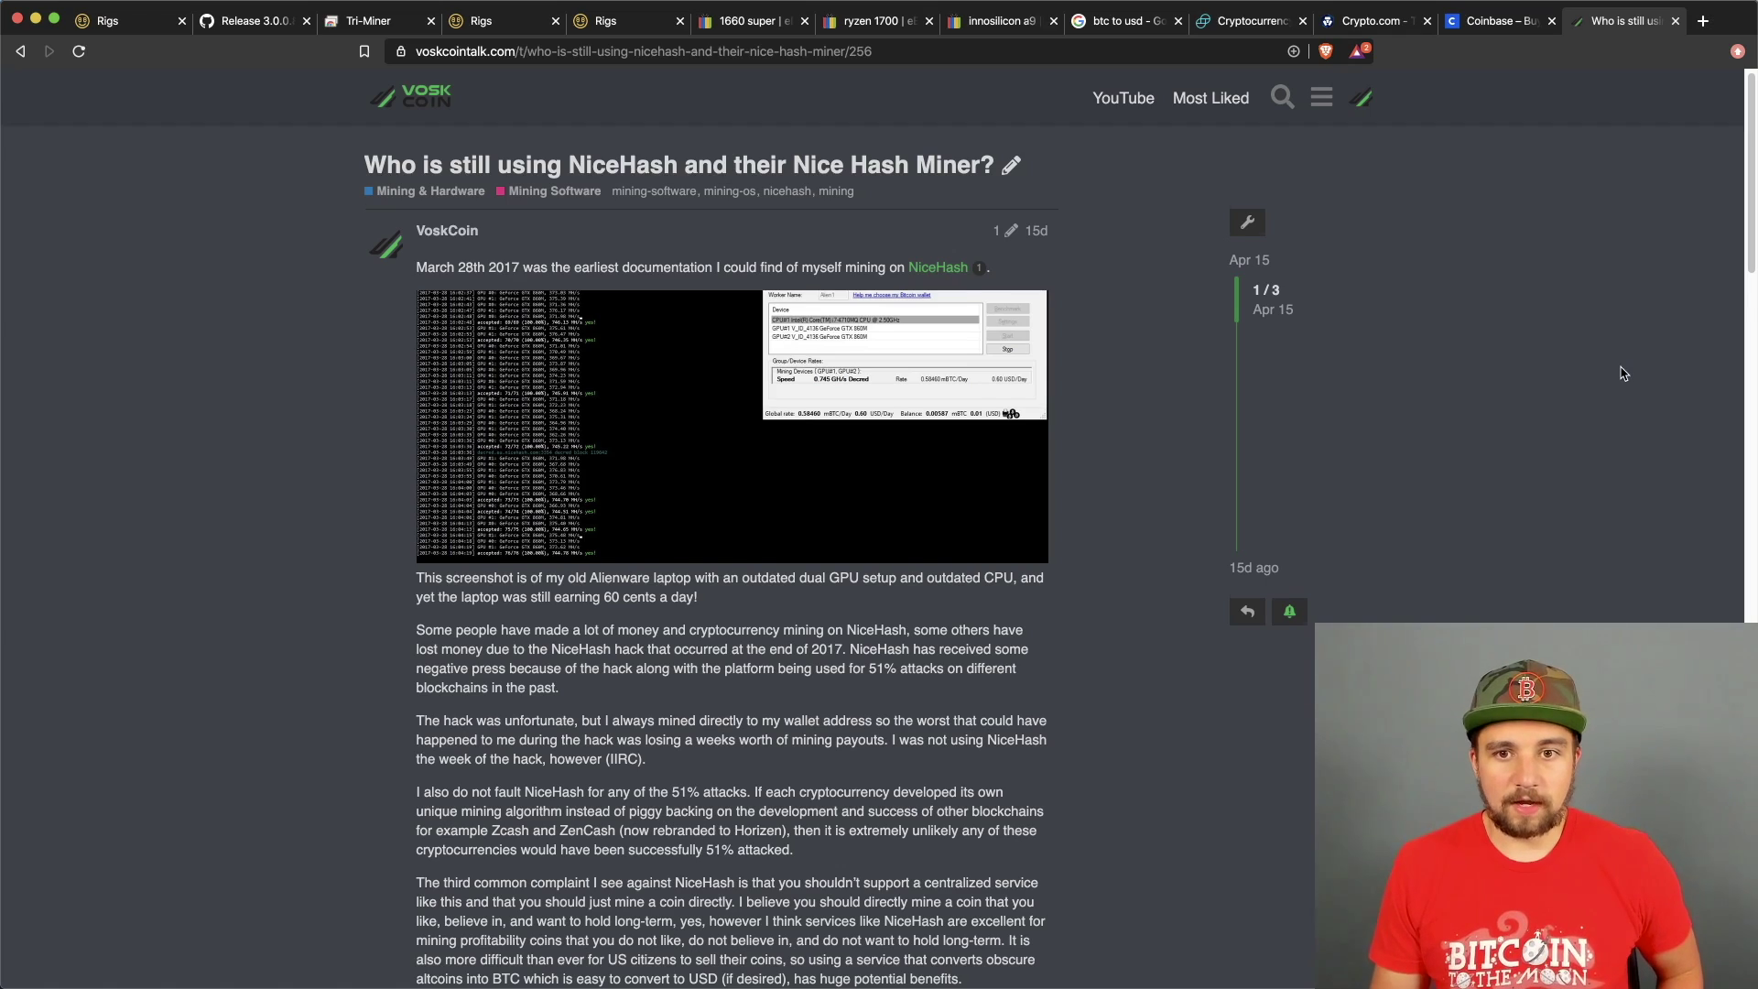
{"action": "scroll", "coordinate": [1624, 373], "scroll_direction": "down", "scroll_amount": 4}
{"action": "scroll", "coordinate": [1621, 375], "scroll_direction": "down", "scroll_amount": 5}
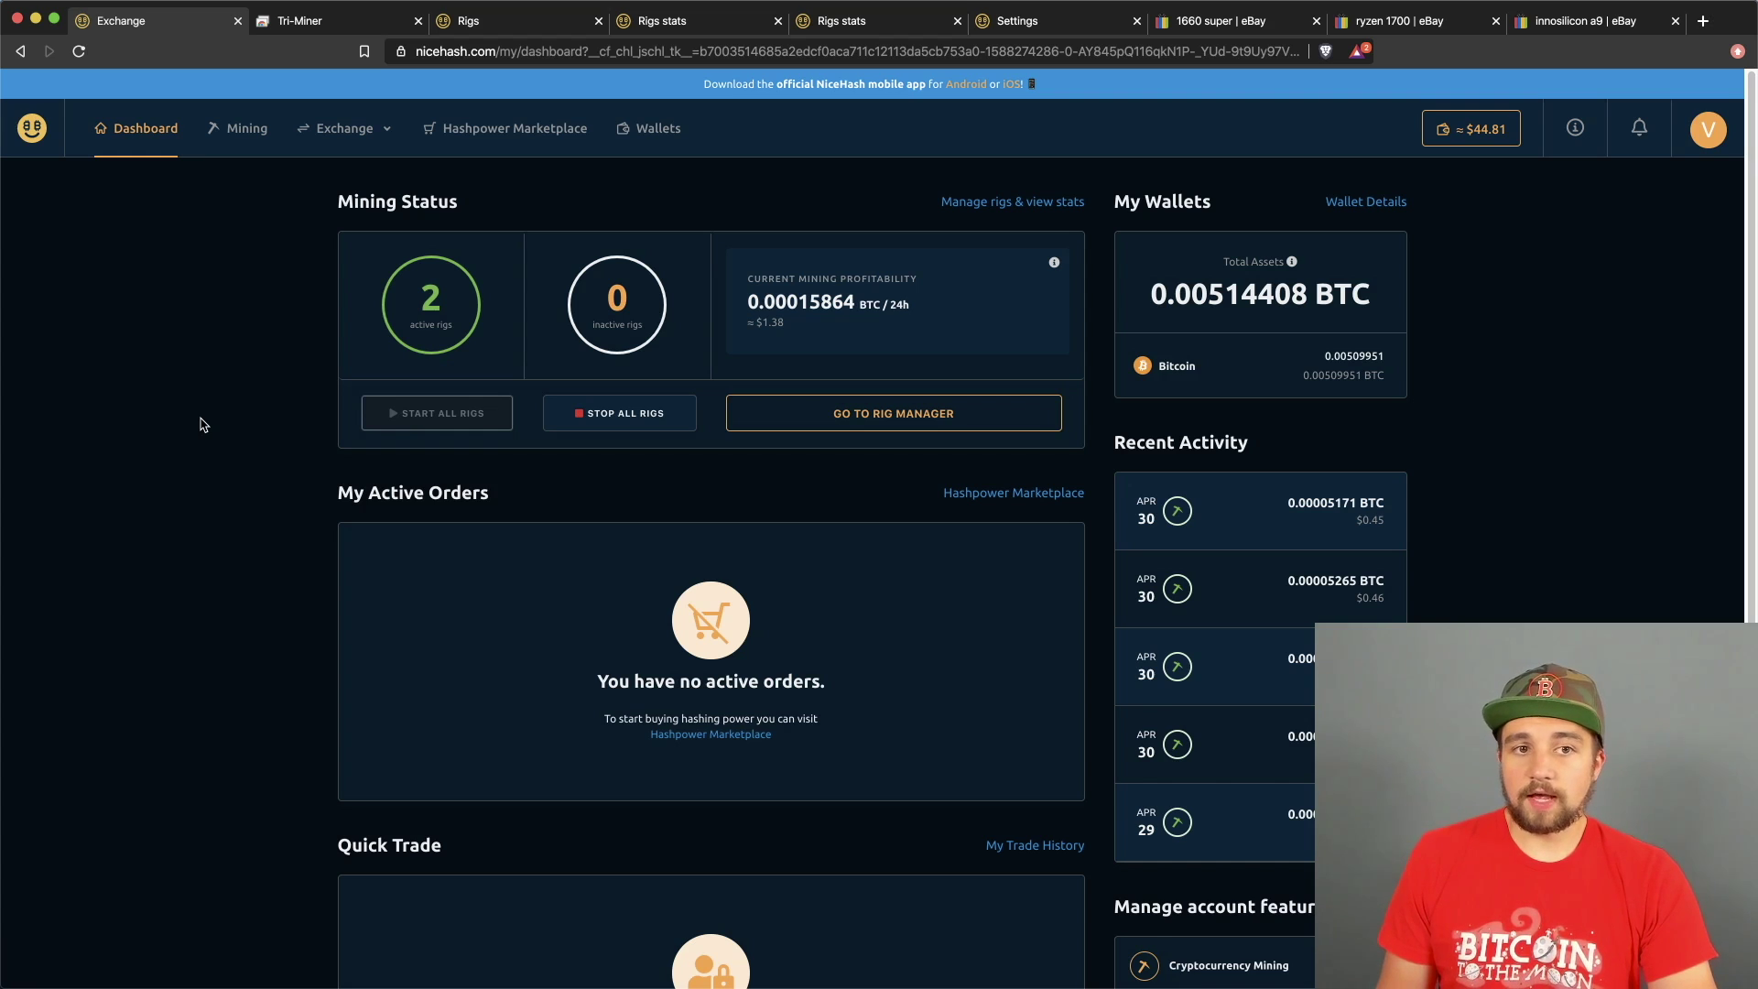
- Go to the Mining rigs page and open the miner download options offering version 3.0.0.8
{"action": "left_click", "coordinate": [229, 131]}
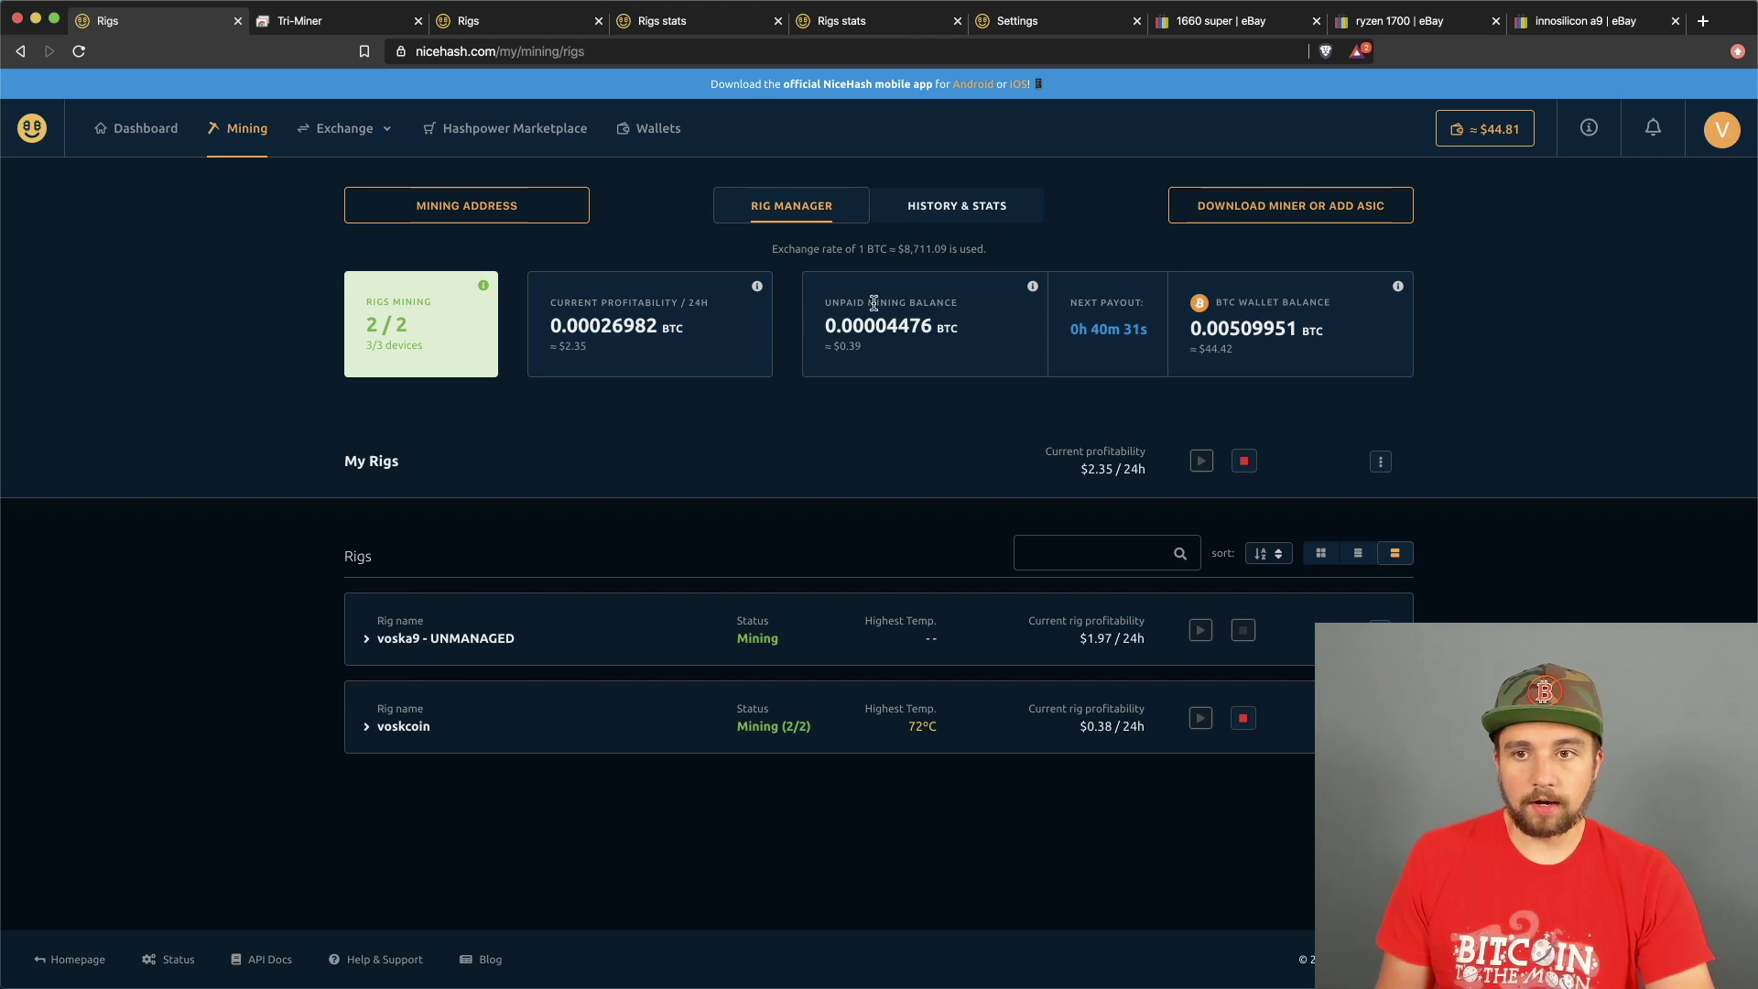
{"action": "left_click", "coordinate": [1236, 203]}
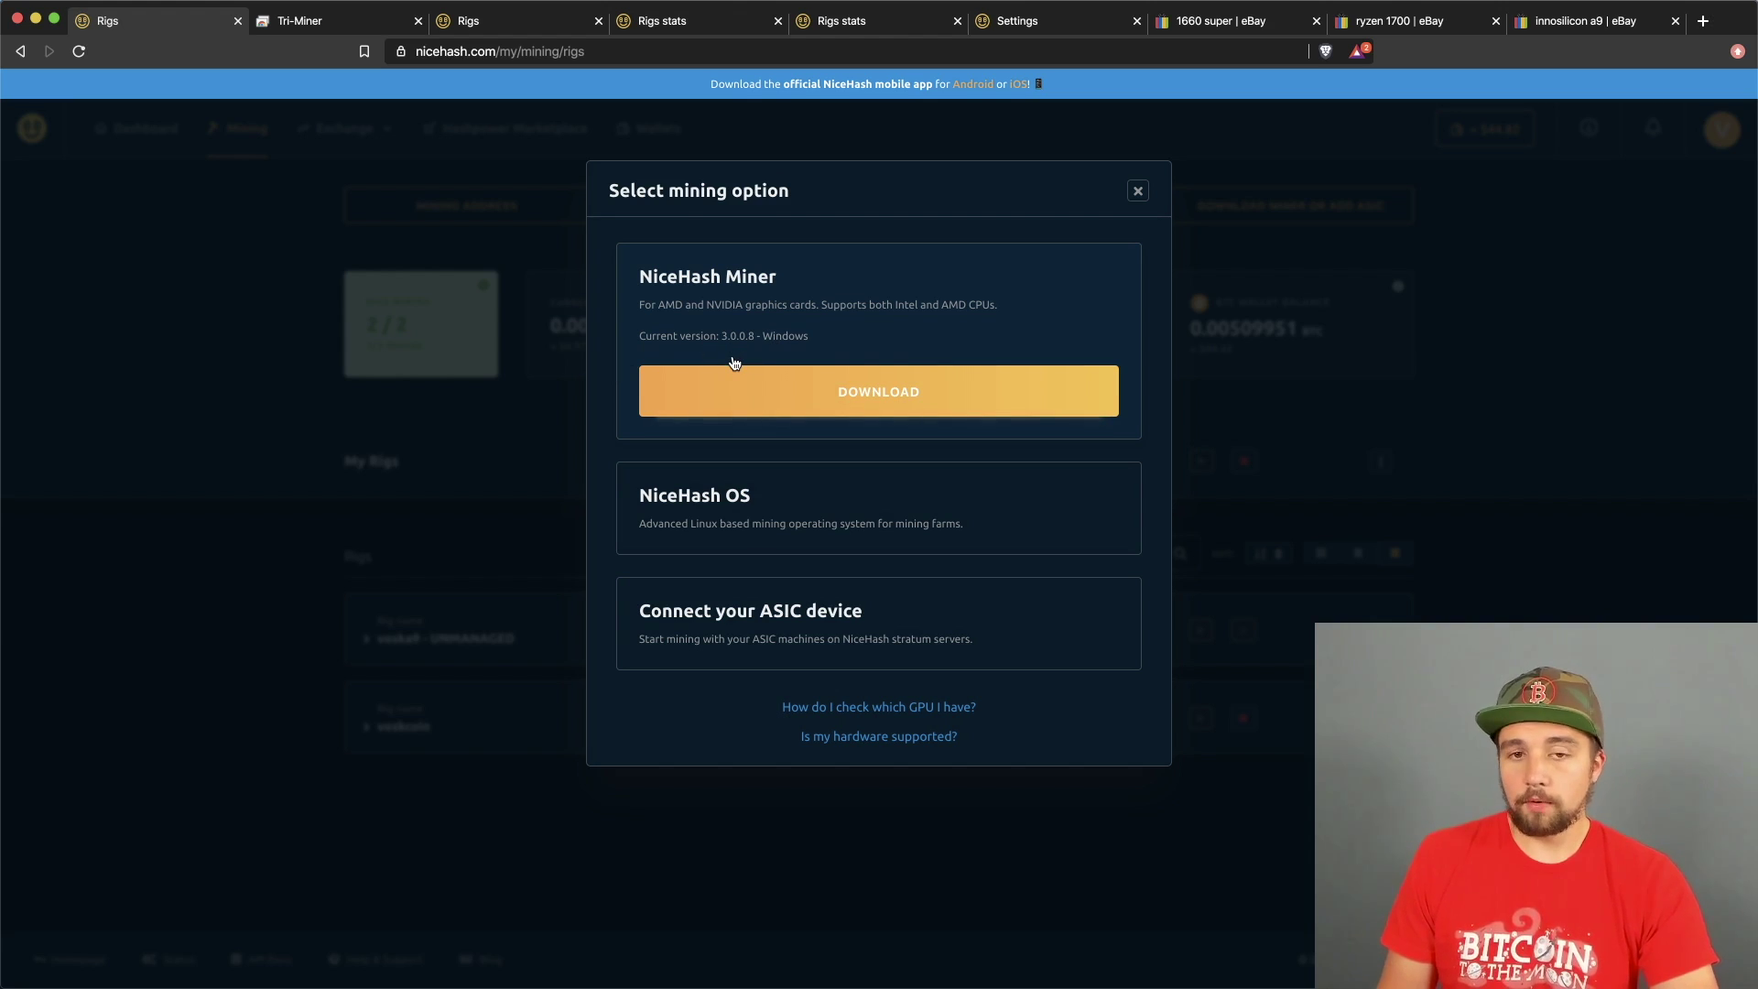
- Download the NiceHash Miner 3.0.0.8 installer from its GitHub release page
{"action": "left_click", "coordinate": [760, 406]}
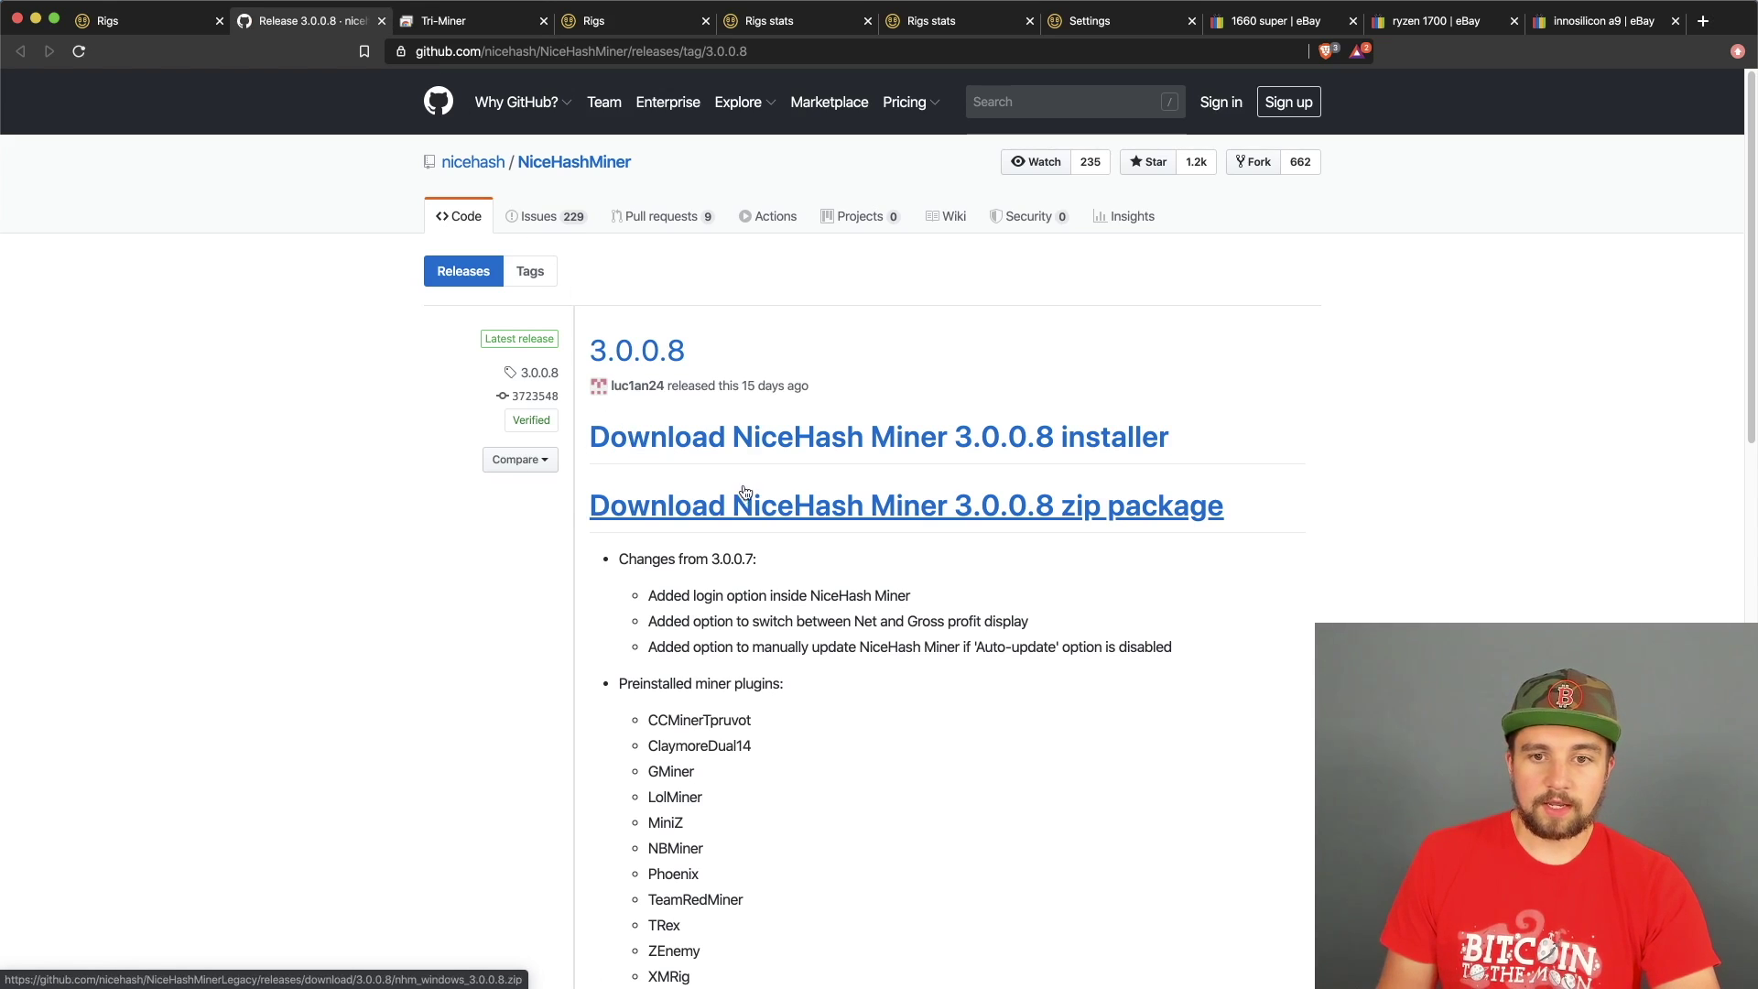
{"action": "scroll", "coordinate": [744, 493], "scroll_direction": "down", "scroll_amount": 2}
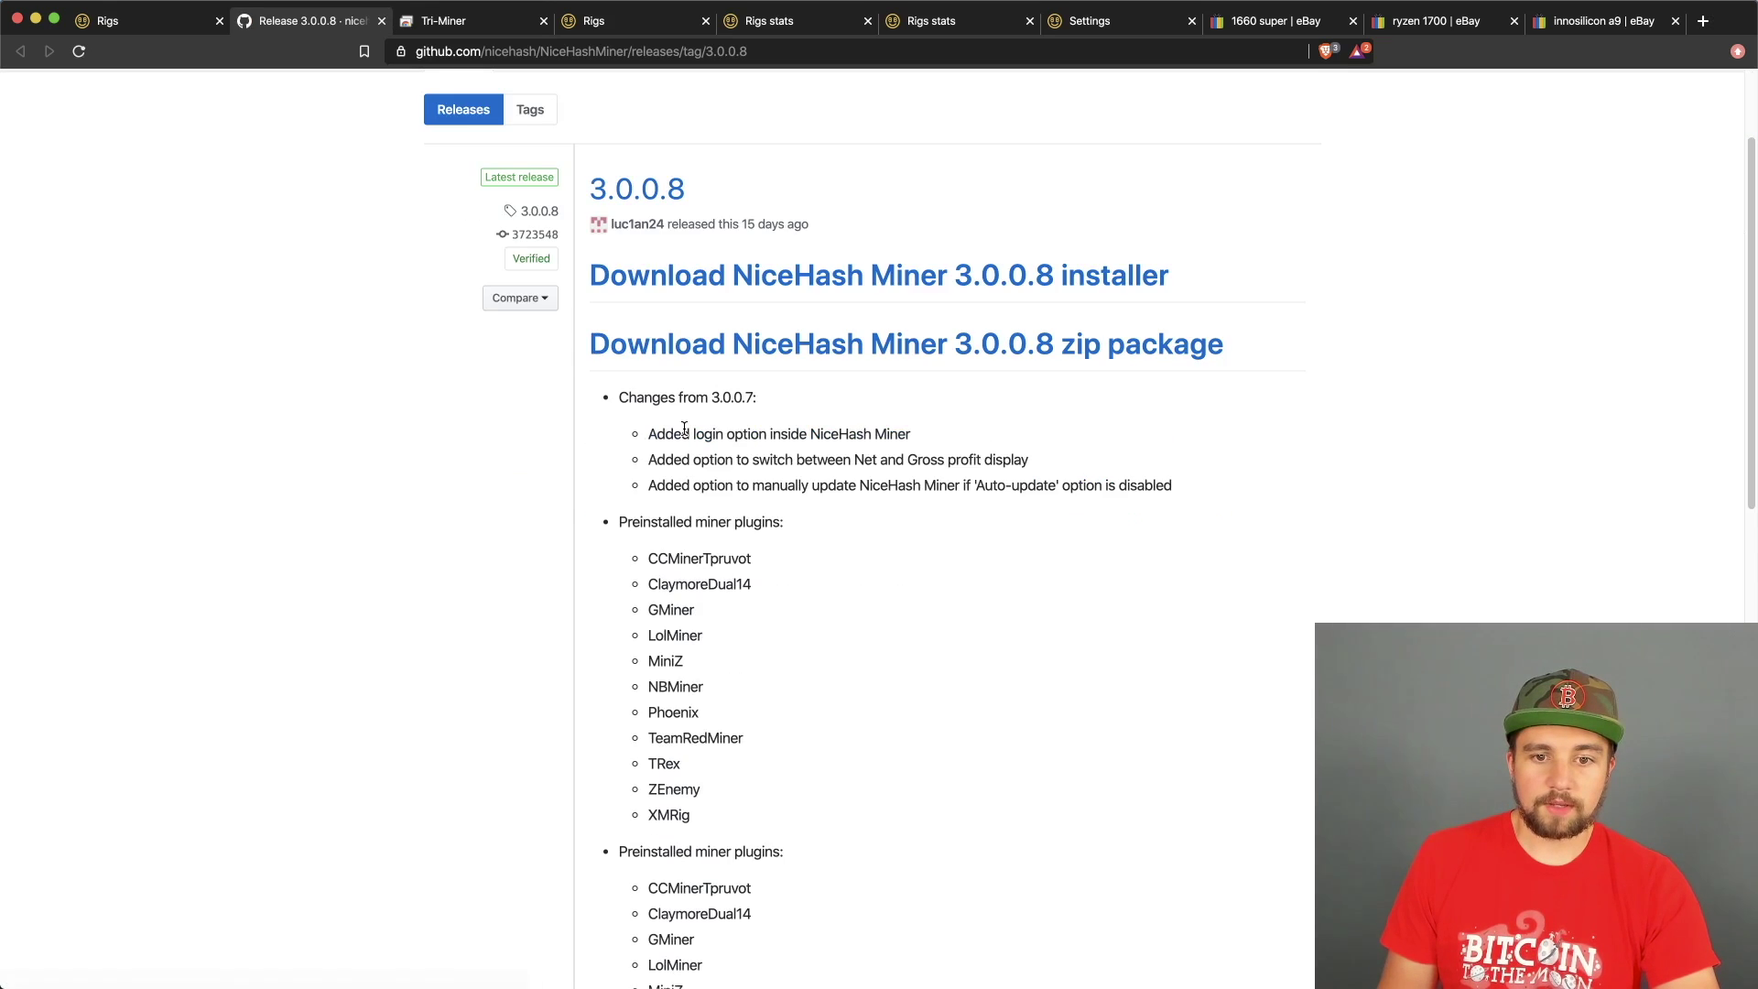
{"action": "left_click", "coordinate": [737, 284]}
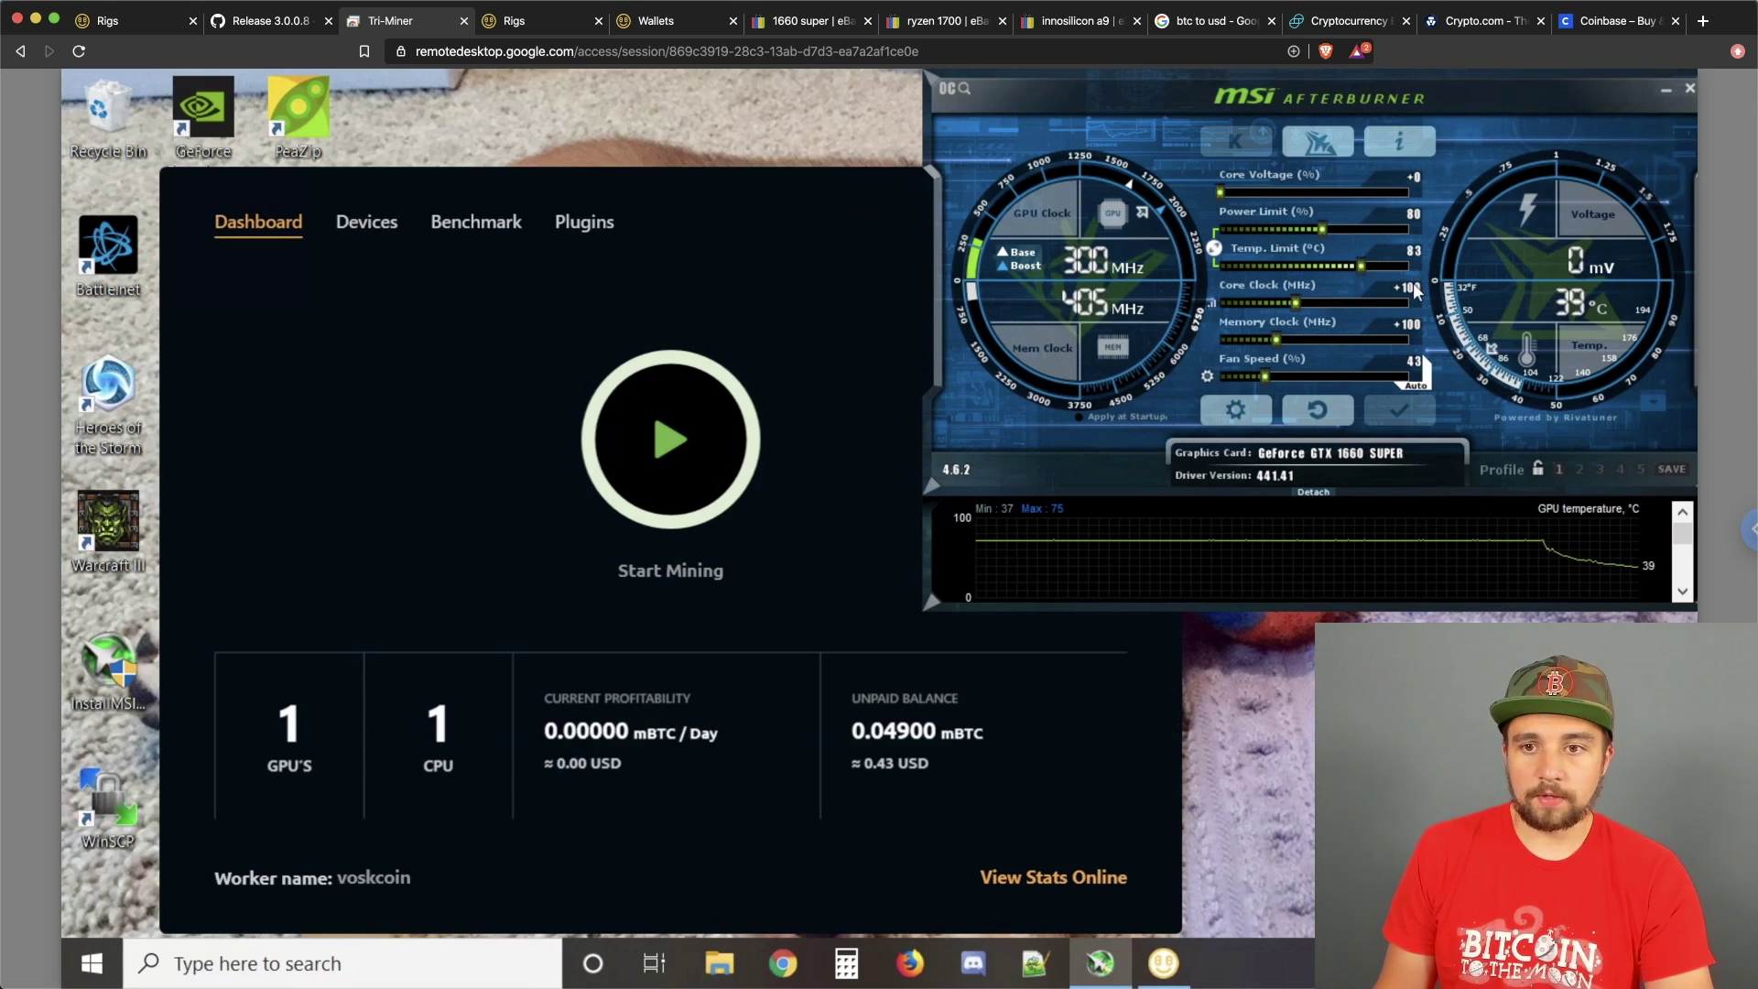
- Review the Benchmark tab's Ryzen CPU and GTX 1660 SUPER algorithm results
{"action": "mouse_move", "coordinate": [1424, 586]}
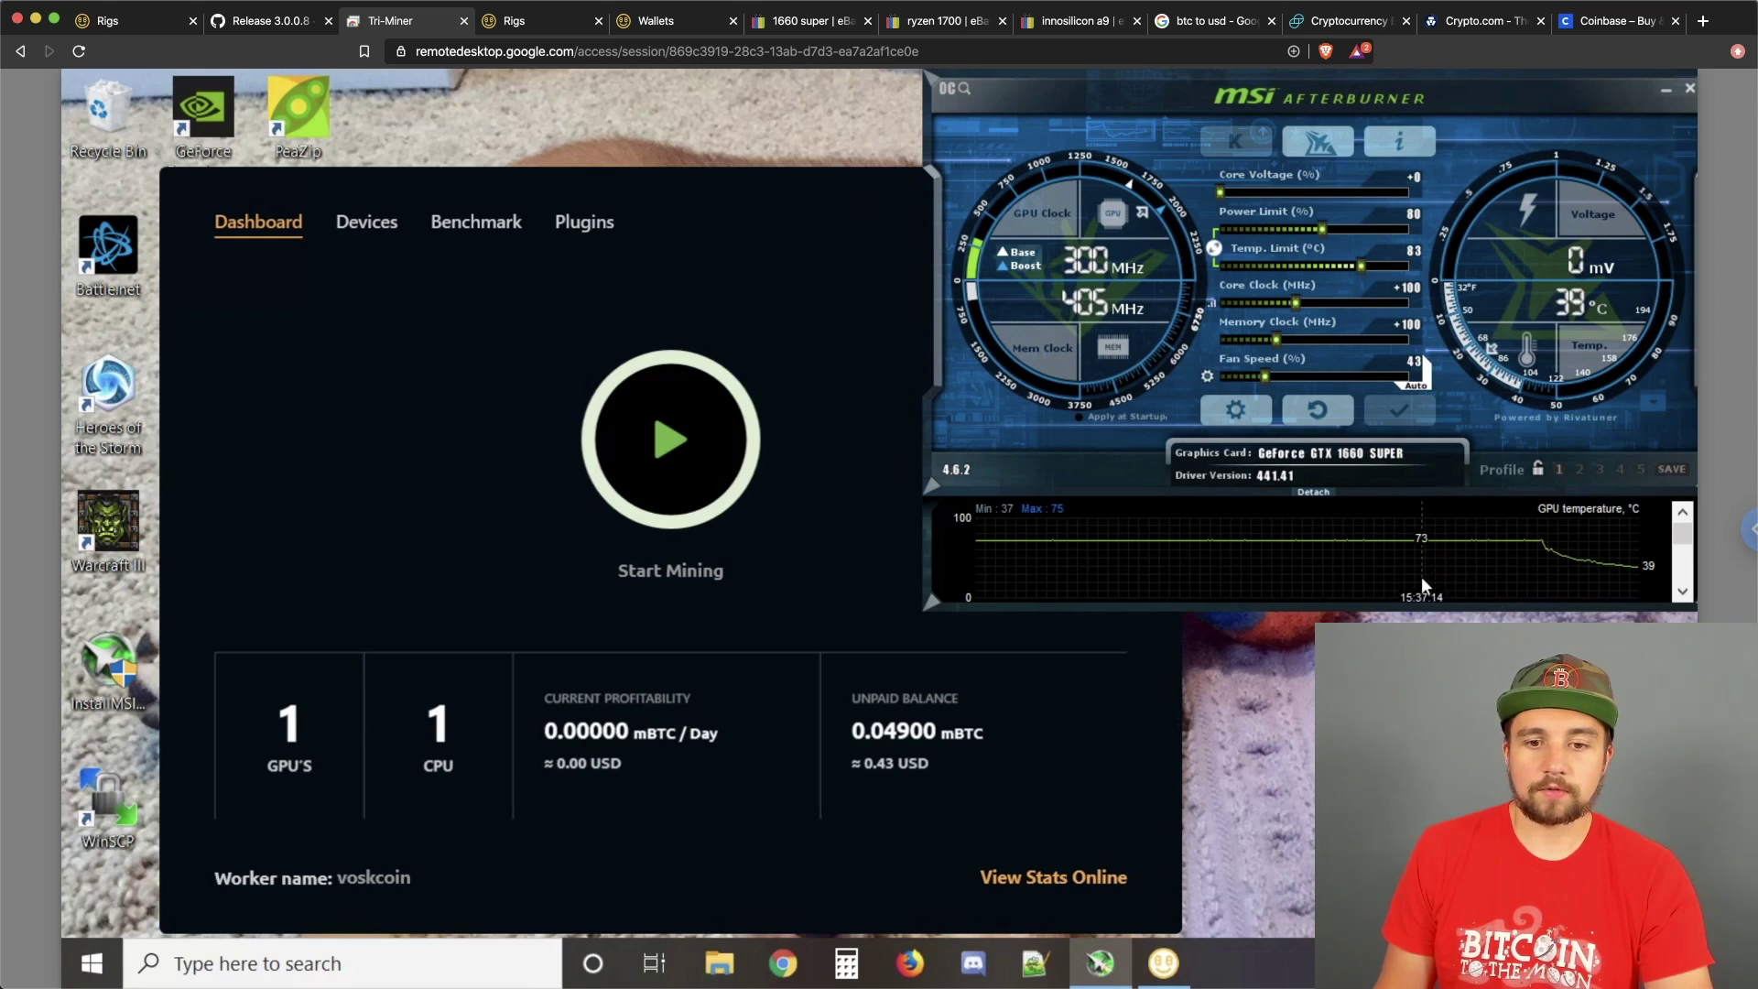
{"action": "left_click", "coordinate": [813, 284]}
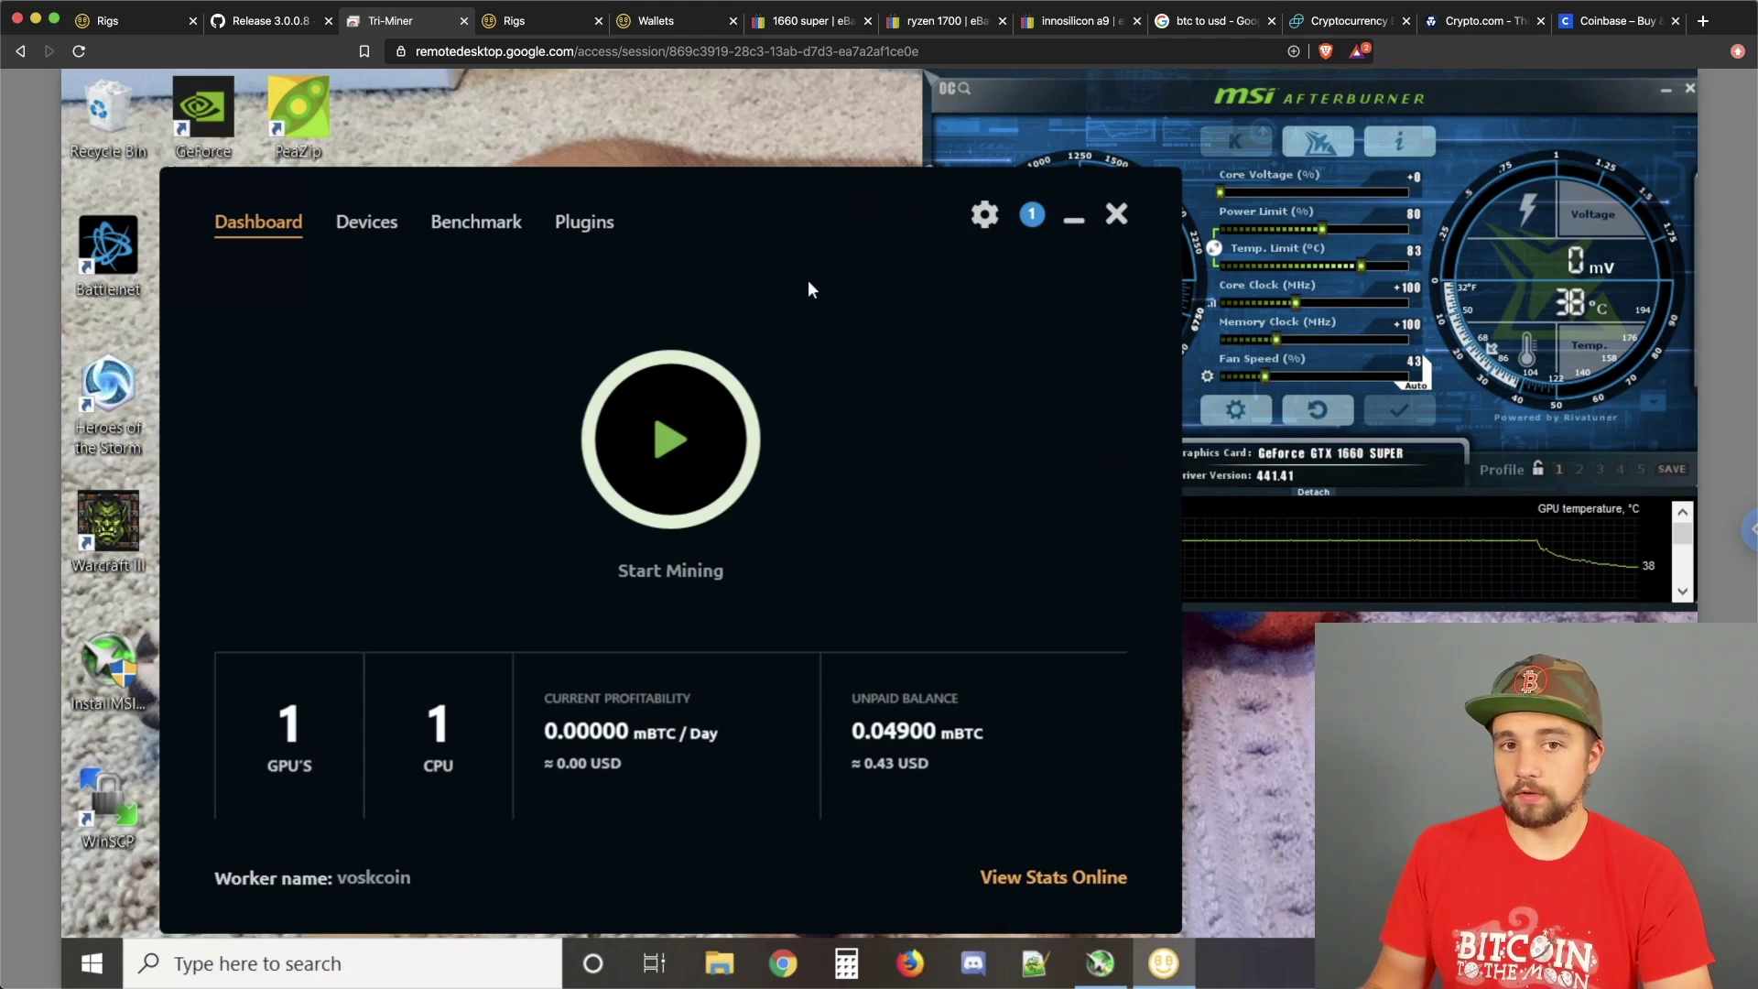
{"action": "left_click", "coordinate": [446, 224]}
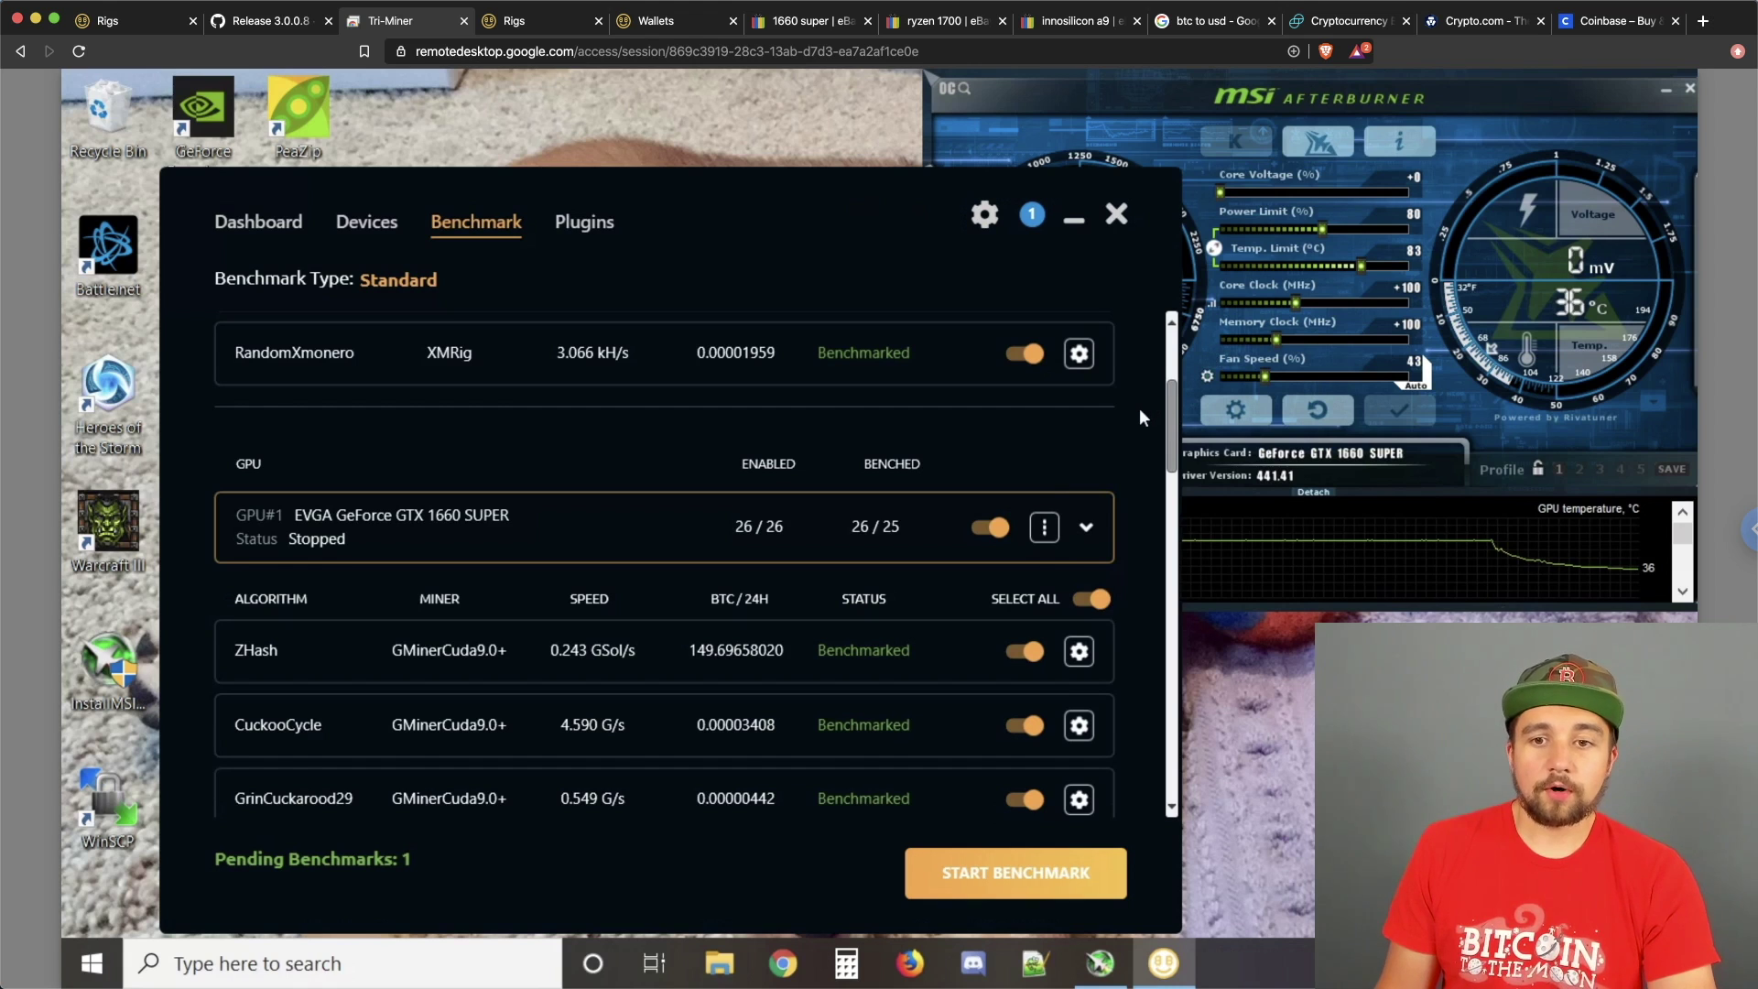
{"action": "scroll", "coordinate": [1141, 422], "scroll_direction": "up", "scroll_amount": 3}
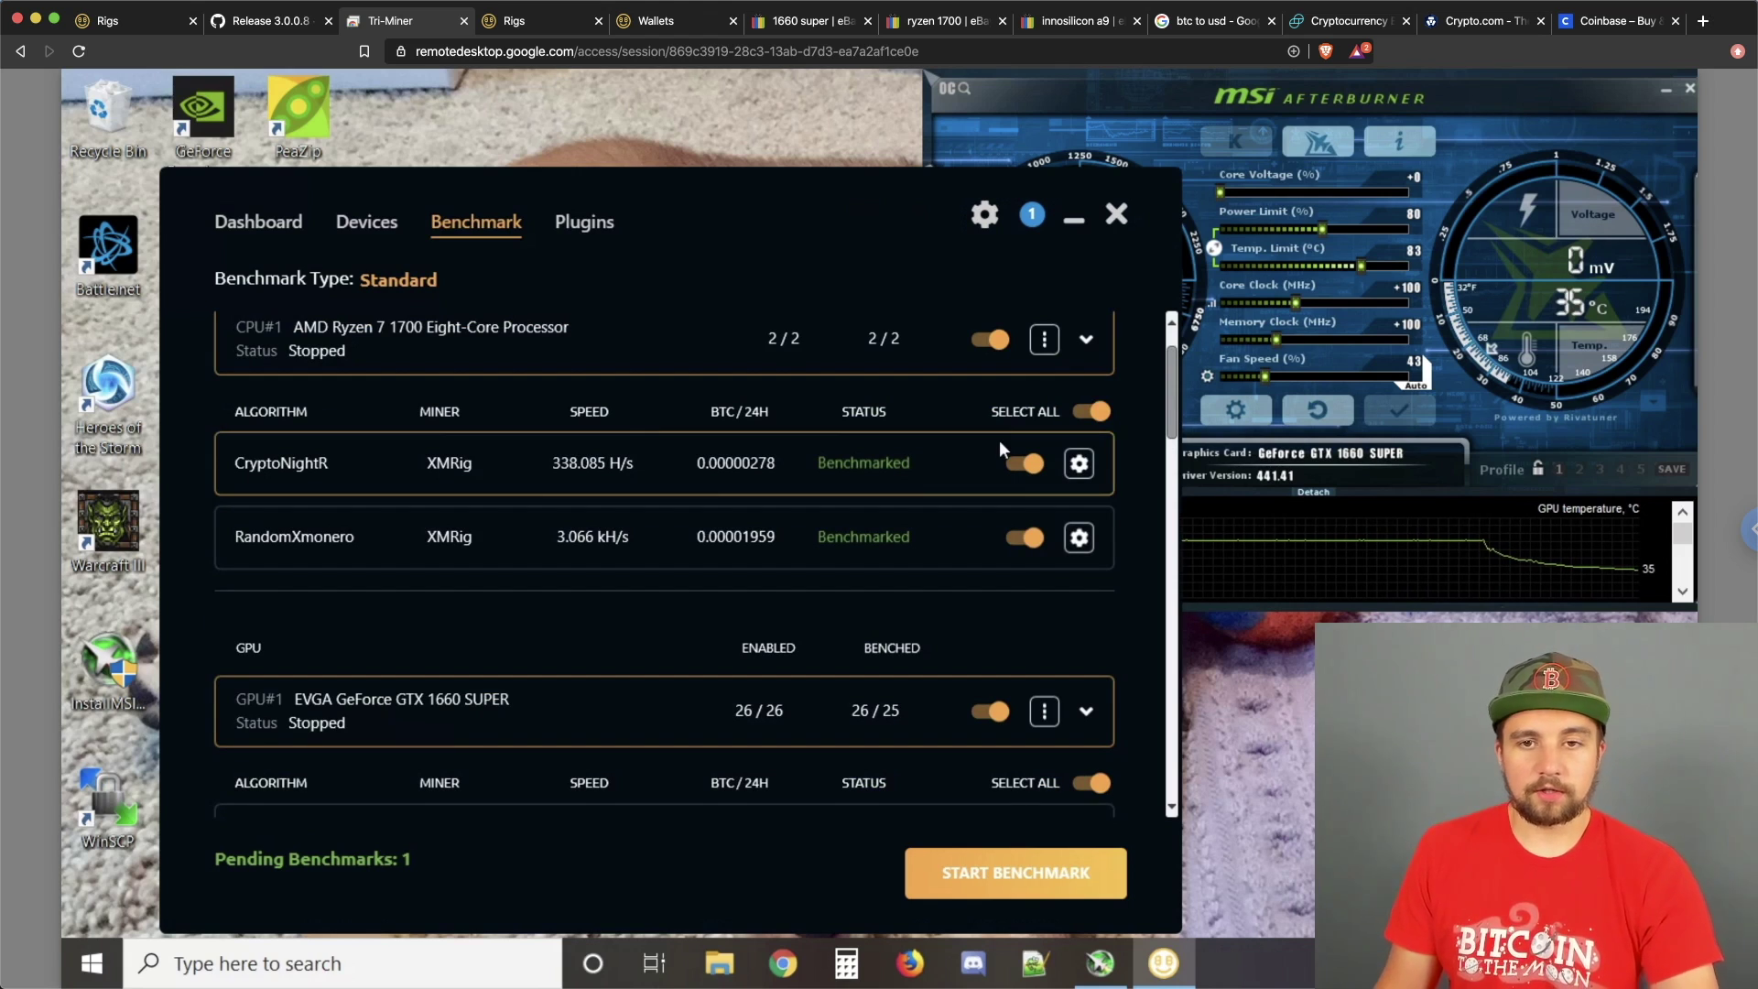
{"action": "scroll", "coordinate": [1062, 513], "scroll_direction": "down", "scroll_amount": 3}
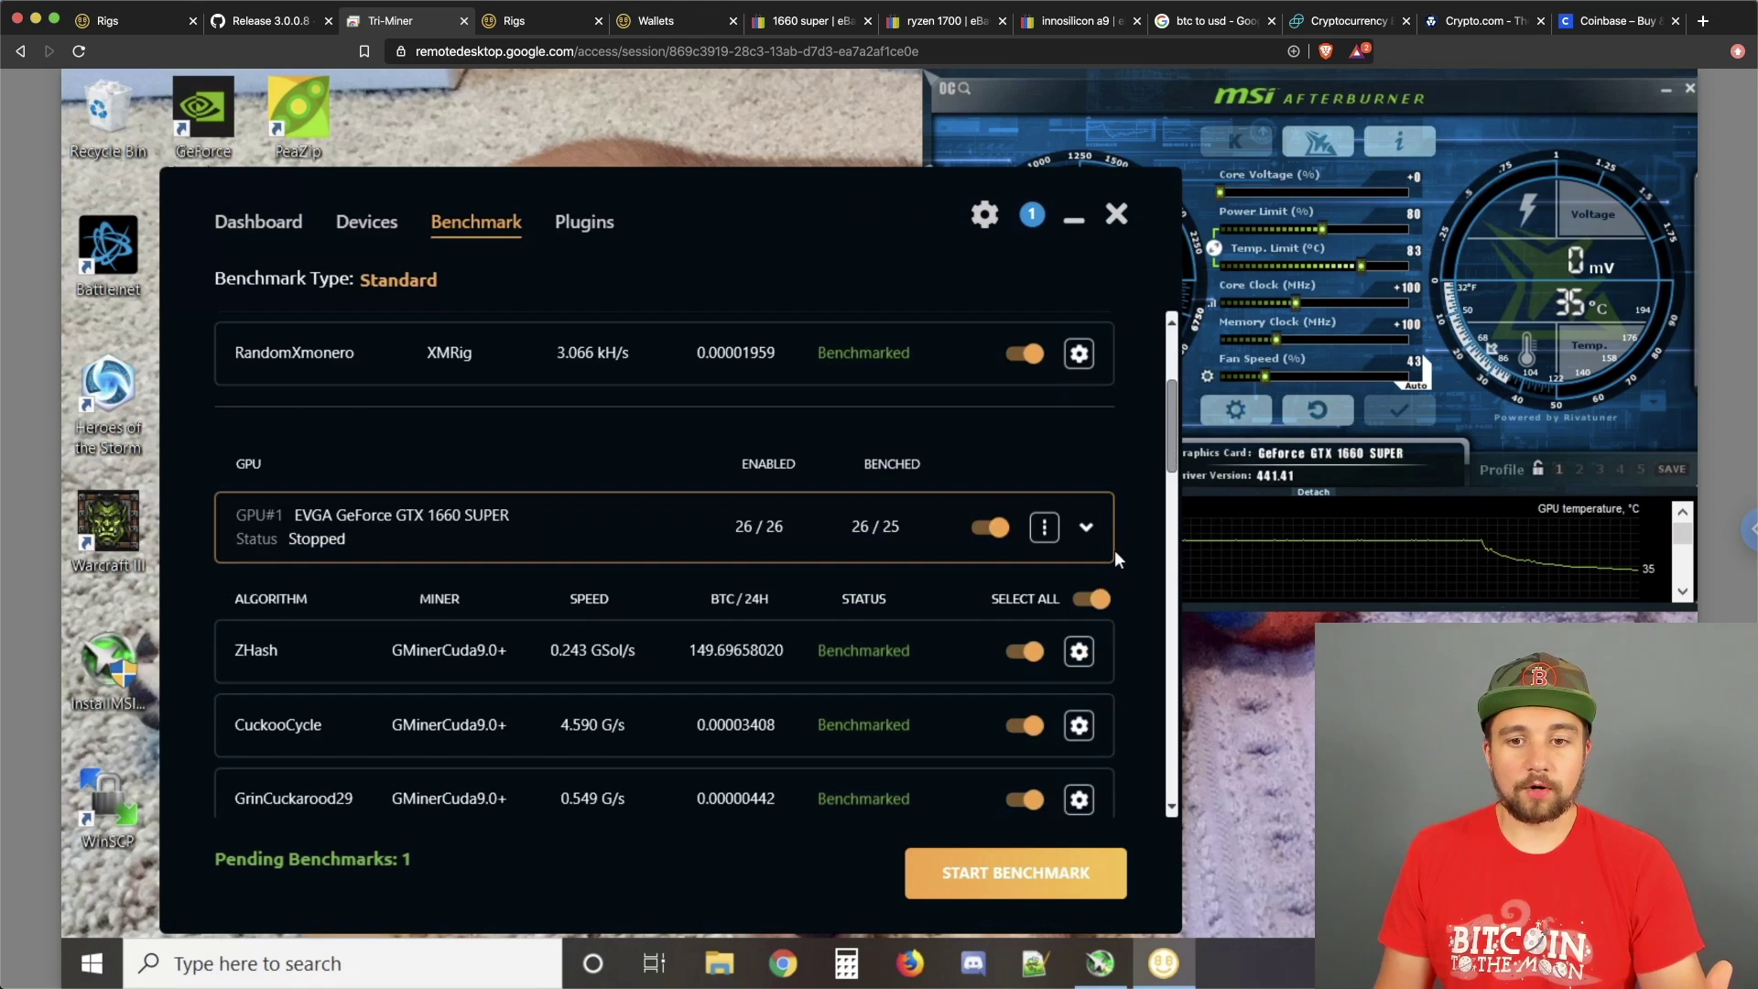
{"action": "scroll", "coordinate": [1108, 494], "scroll_direction": "down", "scroll_amount": 3}
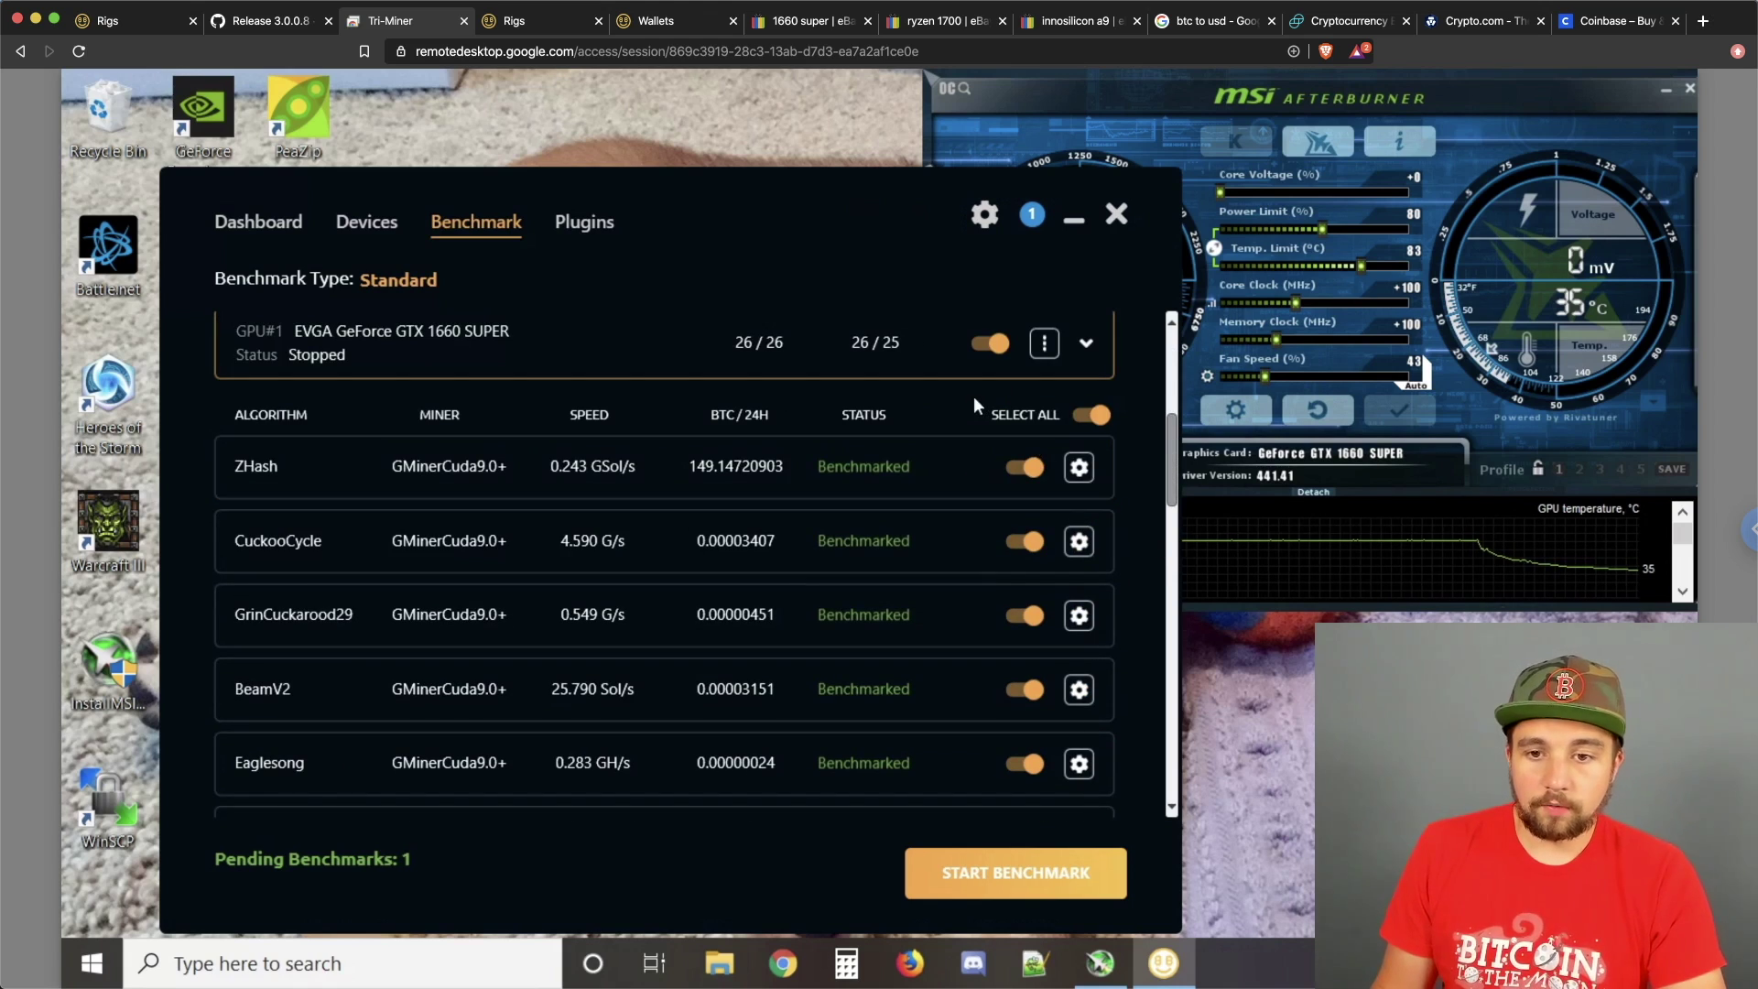
{"action": "scroll", "coordinate": [1142, 544], "scroll_direction": "down", "scroll_amount": 2}
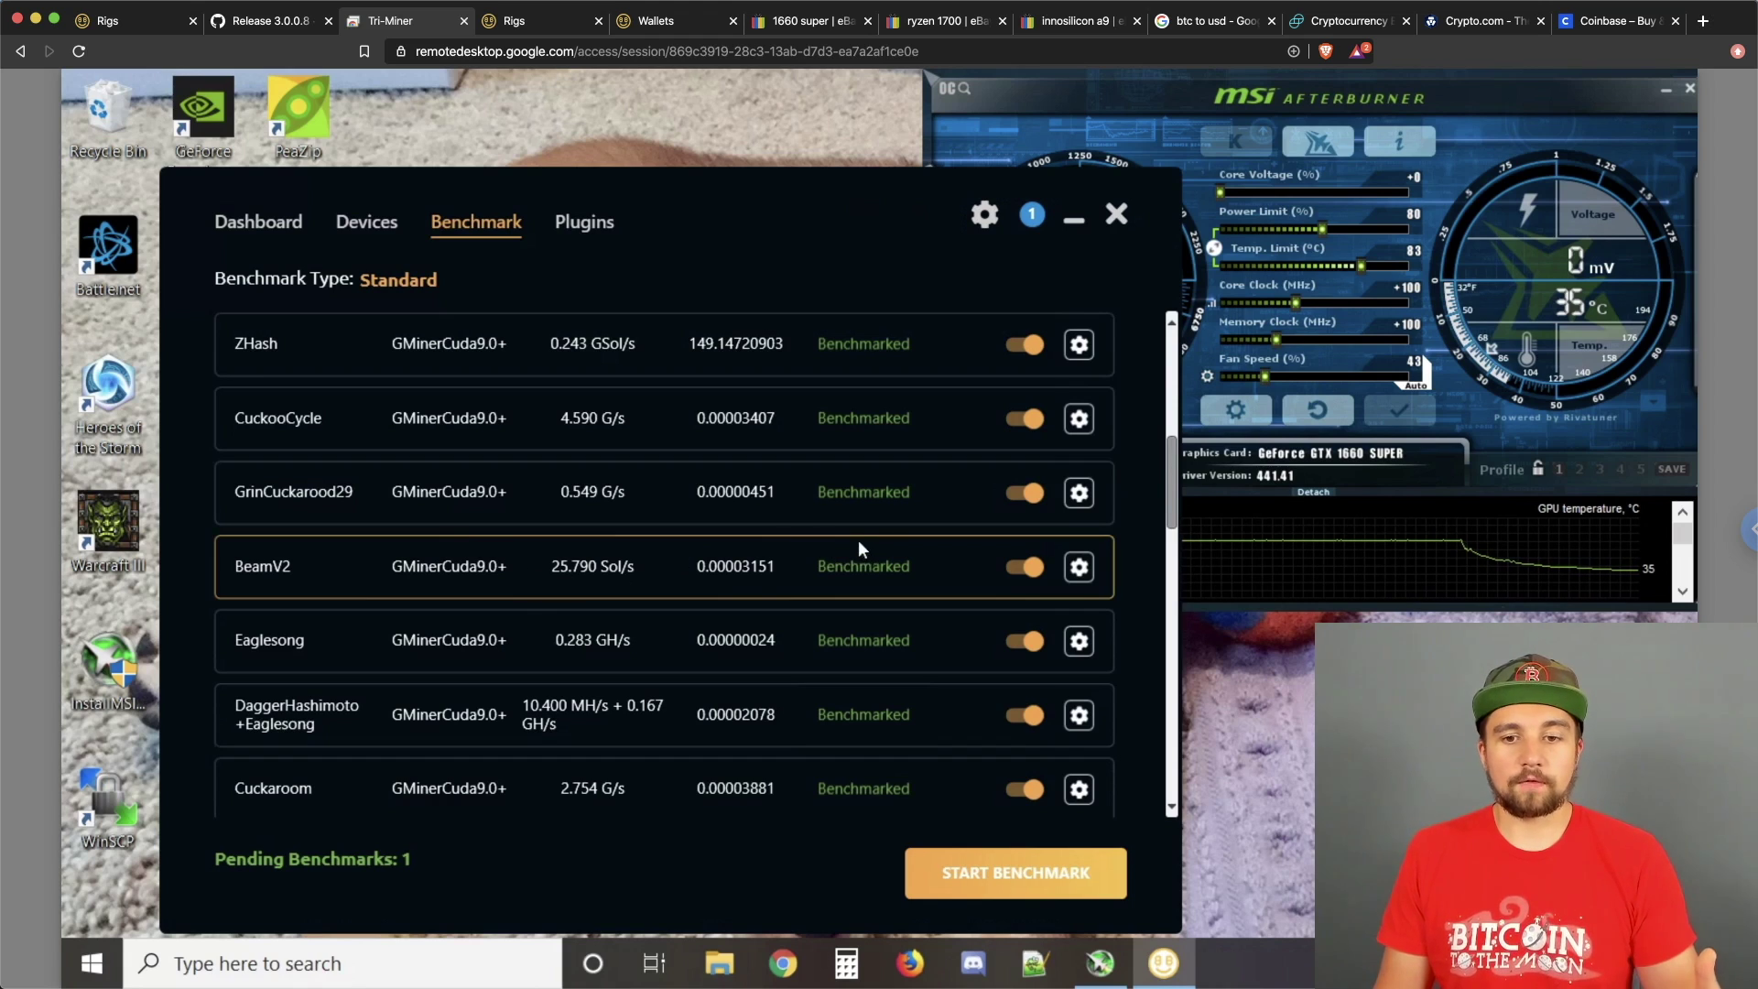
{"action": "scroll", "coordinate": [857, 538], "scroll_direction": "down", "scroll_amount": 2}
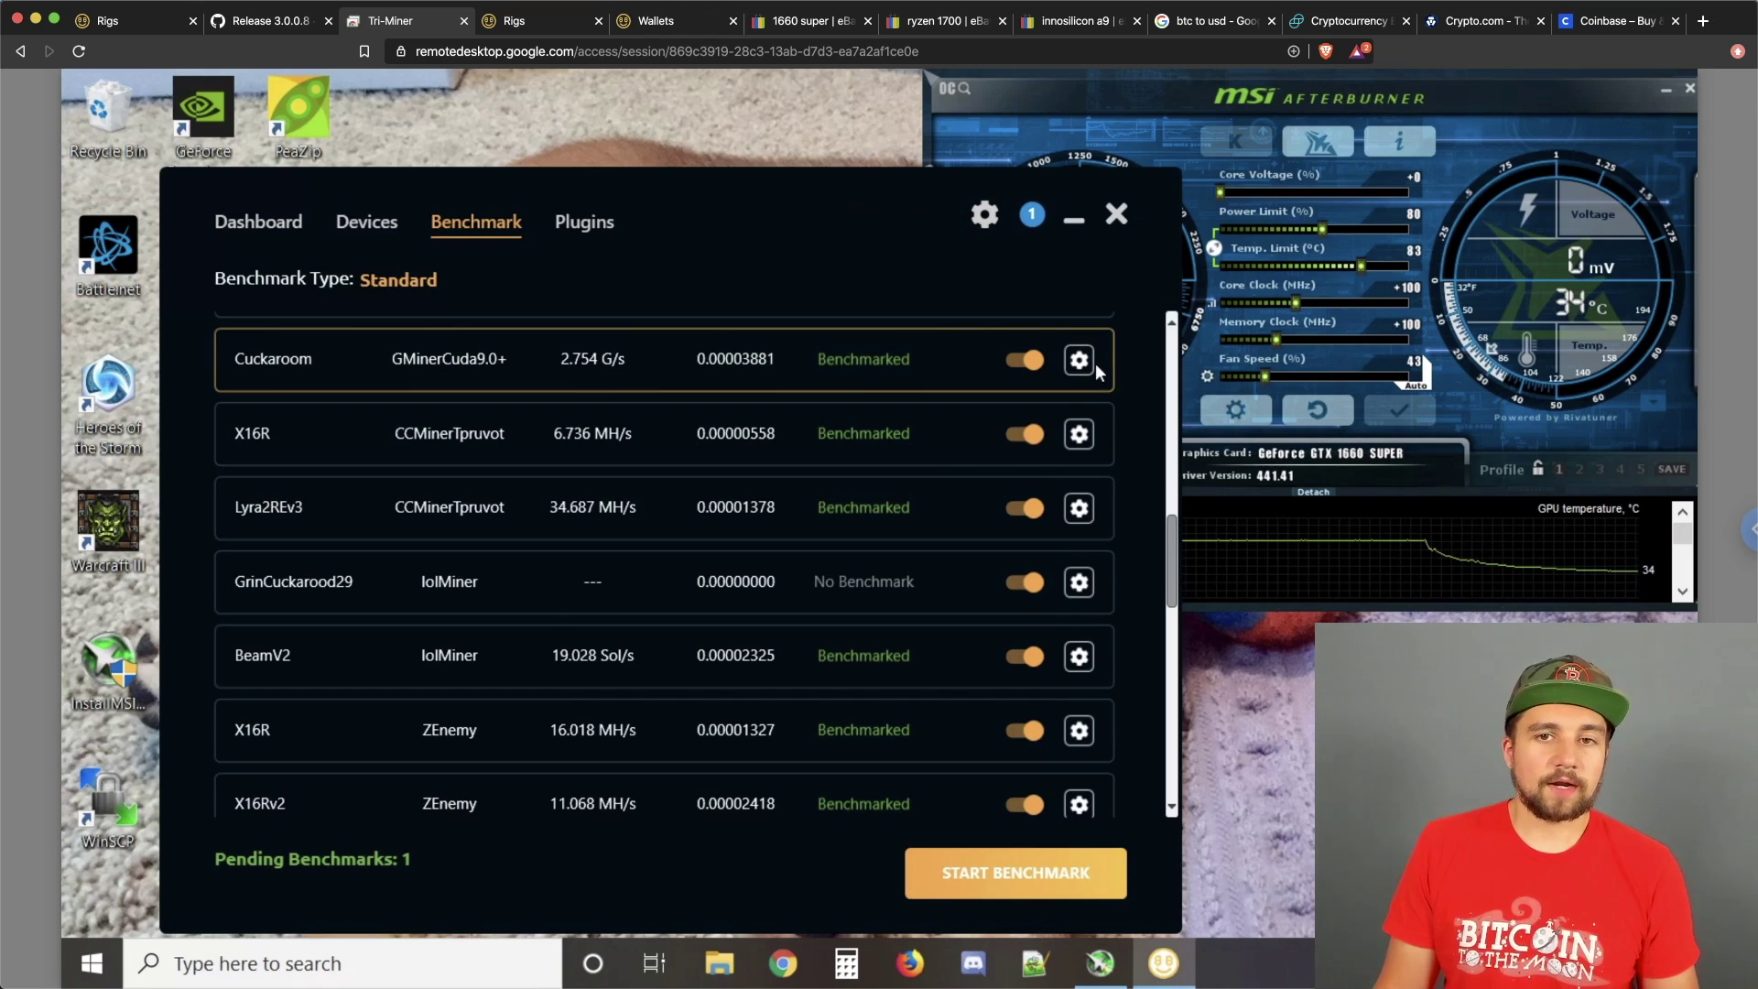
{"action": "scroll", "coordinate": [1141, 414], "scroll_direction": "up", "scroll_amount": 2}
{"action": "scroll", "coordinate": [1141, 424], "scroll_direction": "up", "scroll_amount": 1}
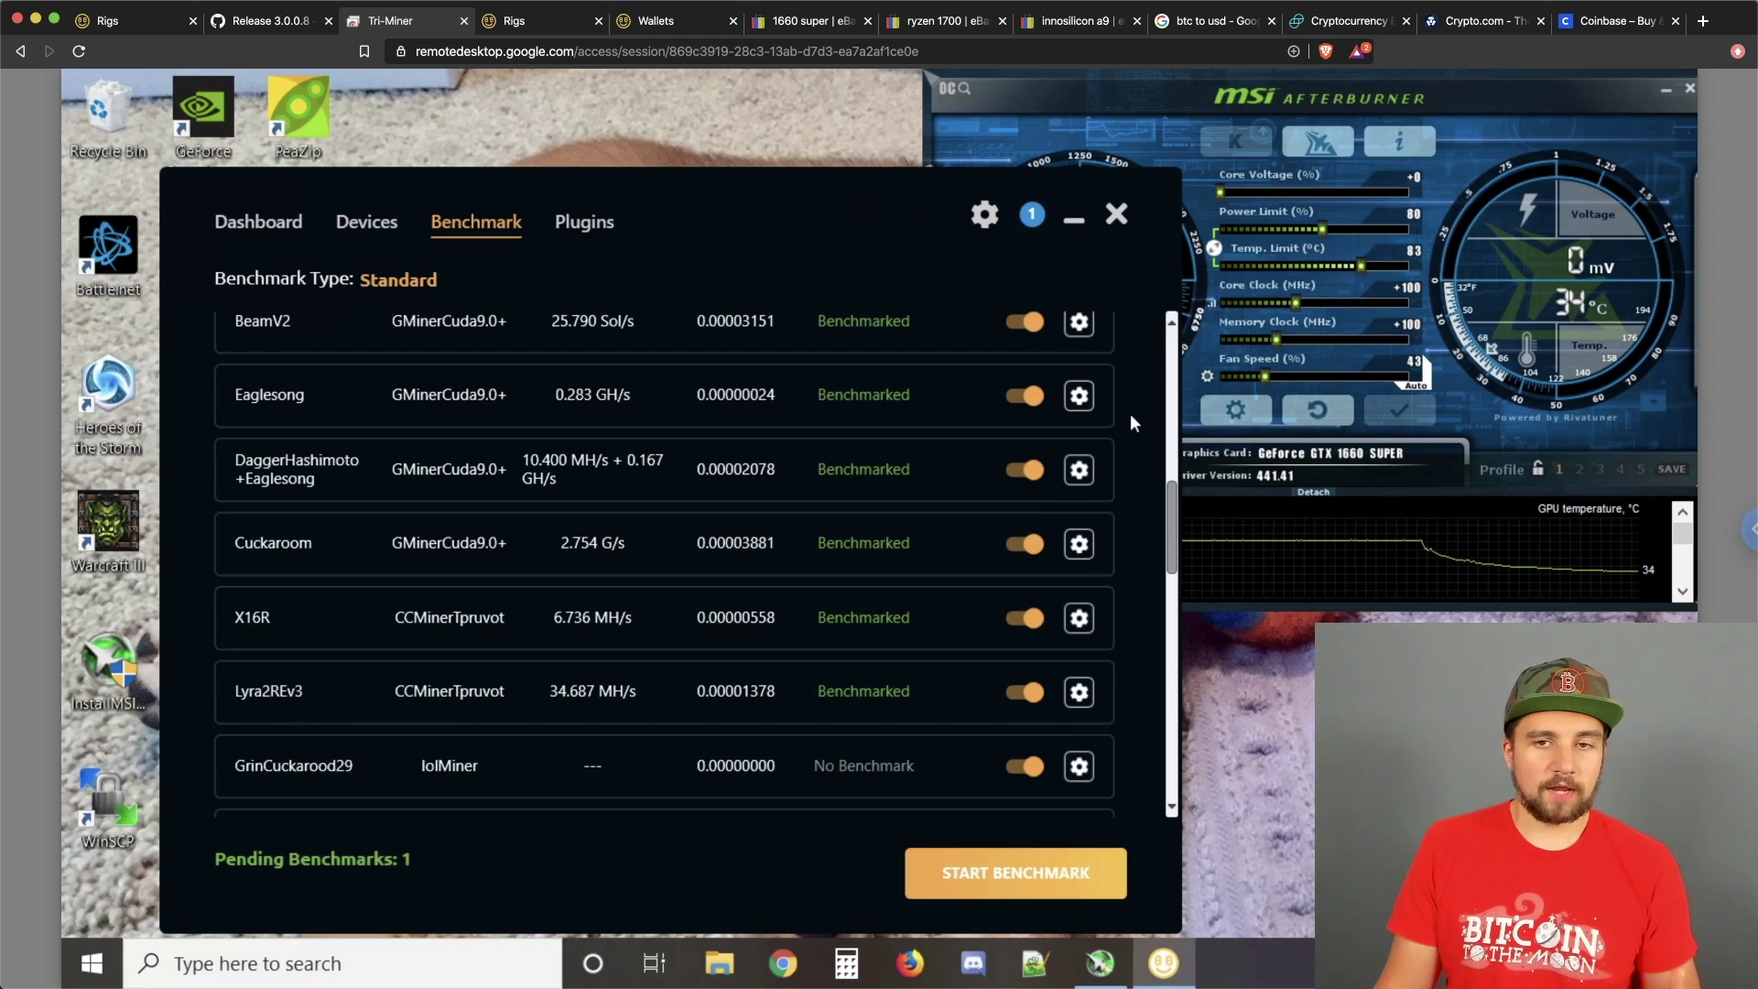
{"action": "scroll", "coordinate": [1134, 421], "scroll_direction": "up", "scroll_amount": 3}
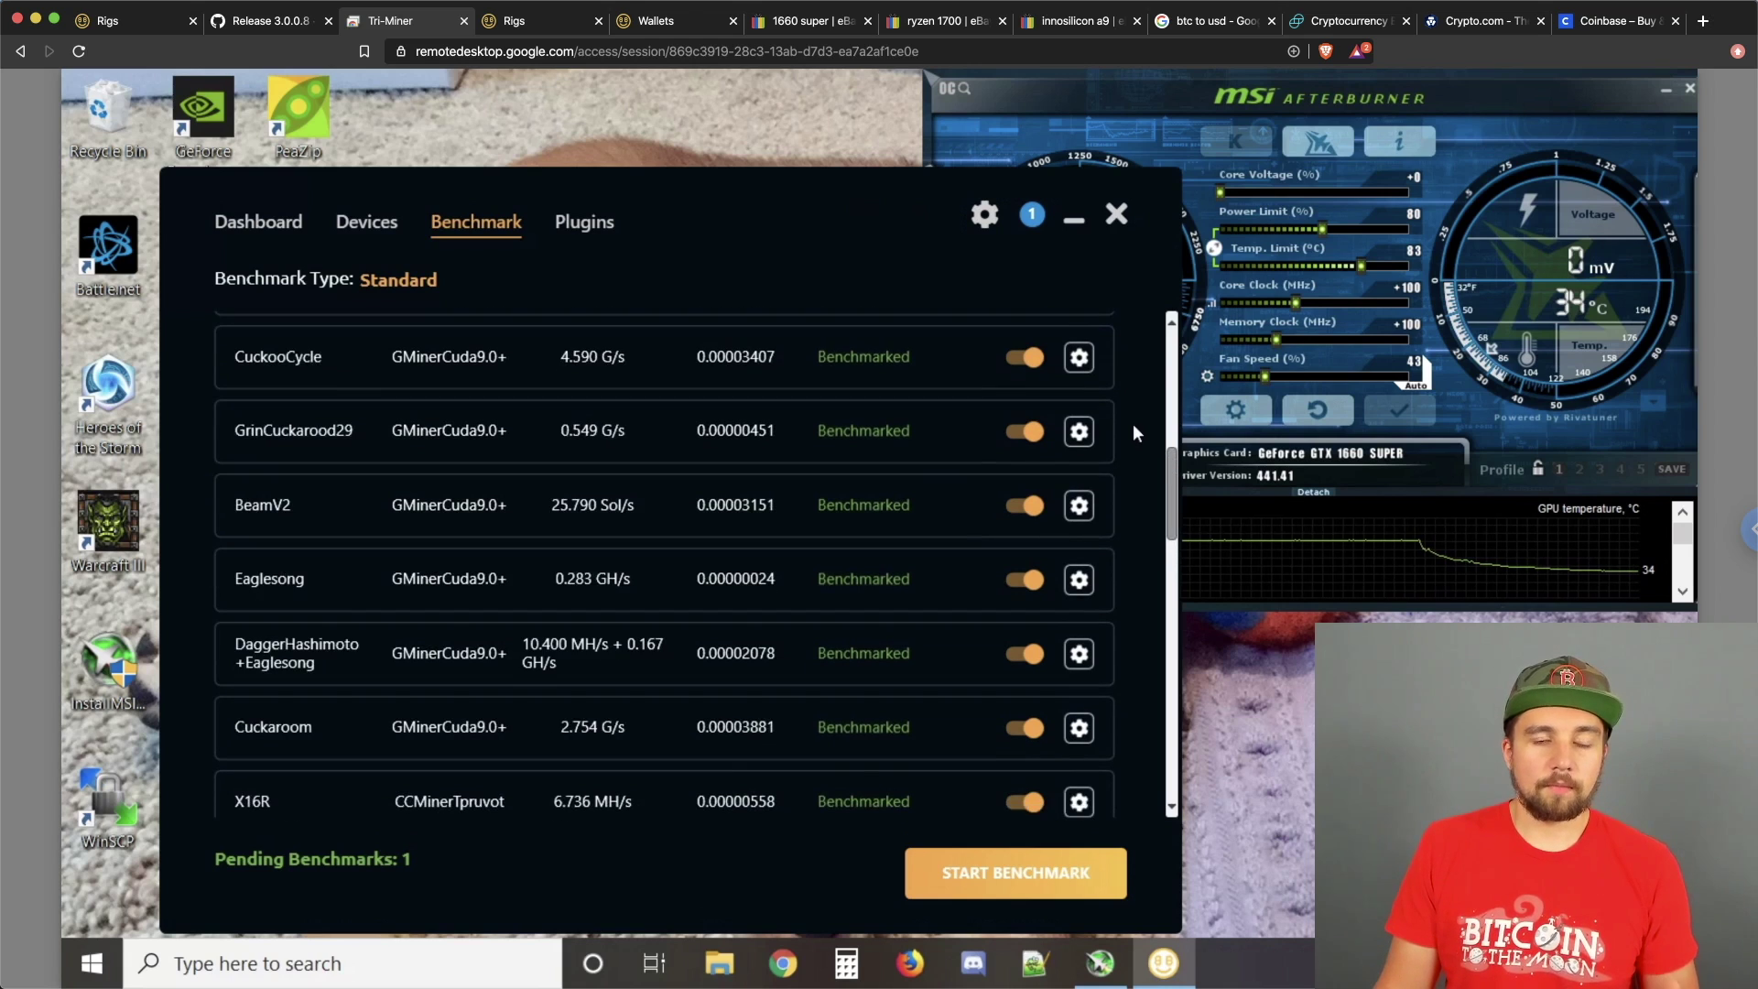
{"action": "scroll", "coordinate": [1138, 426], "scroll_direction": "up", "scroll_amount": 3}
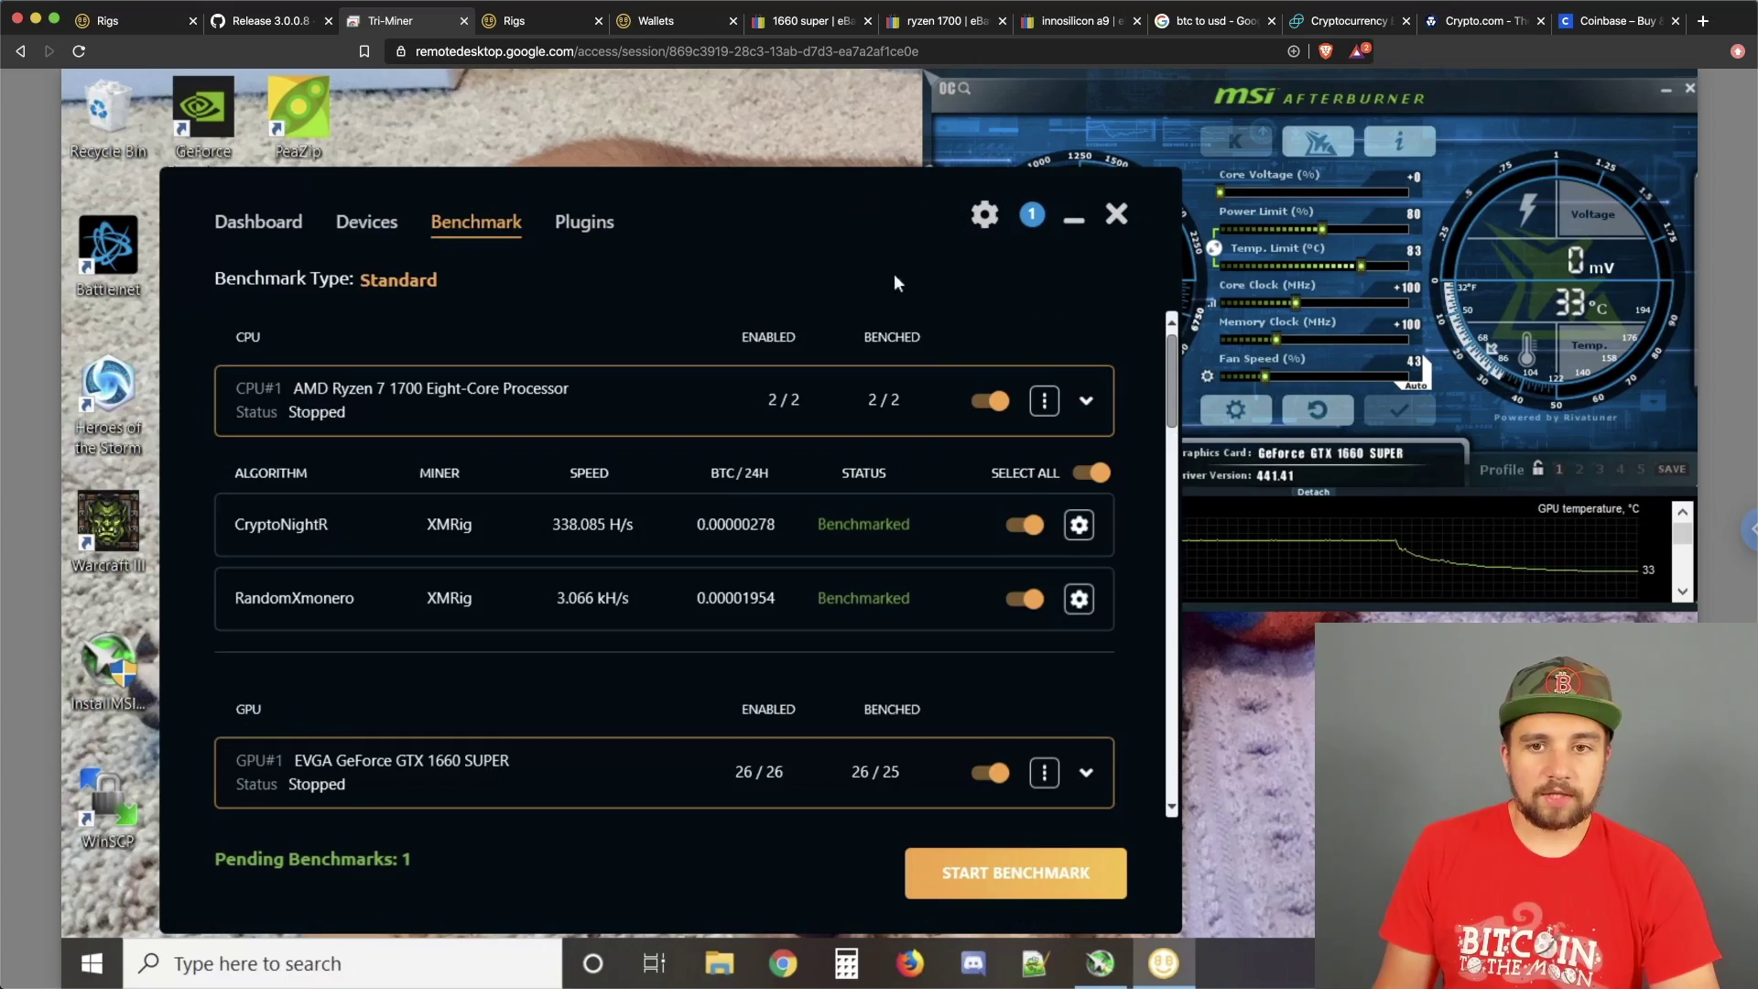
- Restart NiceHash Miner as administrator and expand the CPU's algorithms in Benchmark
{"action": "left_click", "coordinate": [1117, 214]}
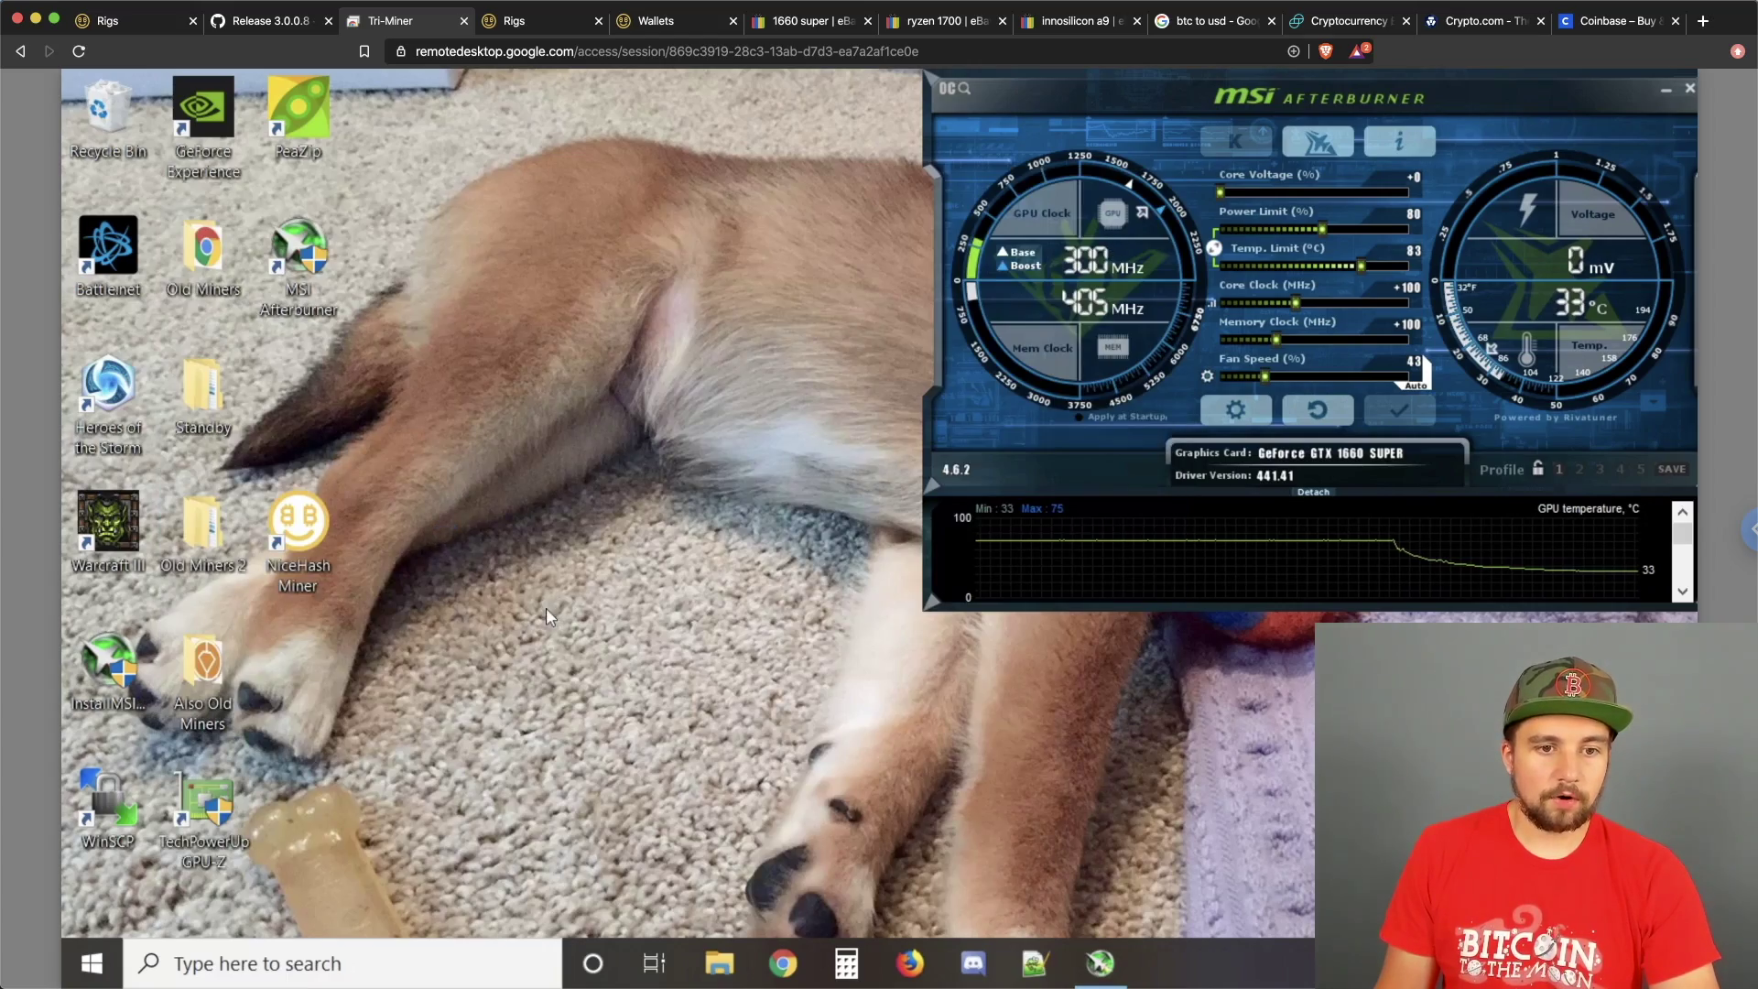
{"action": "right_click", "coordinate": [279, 513]}
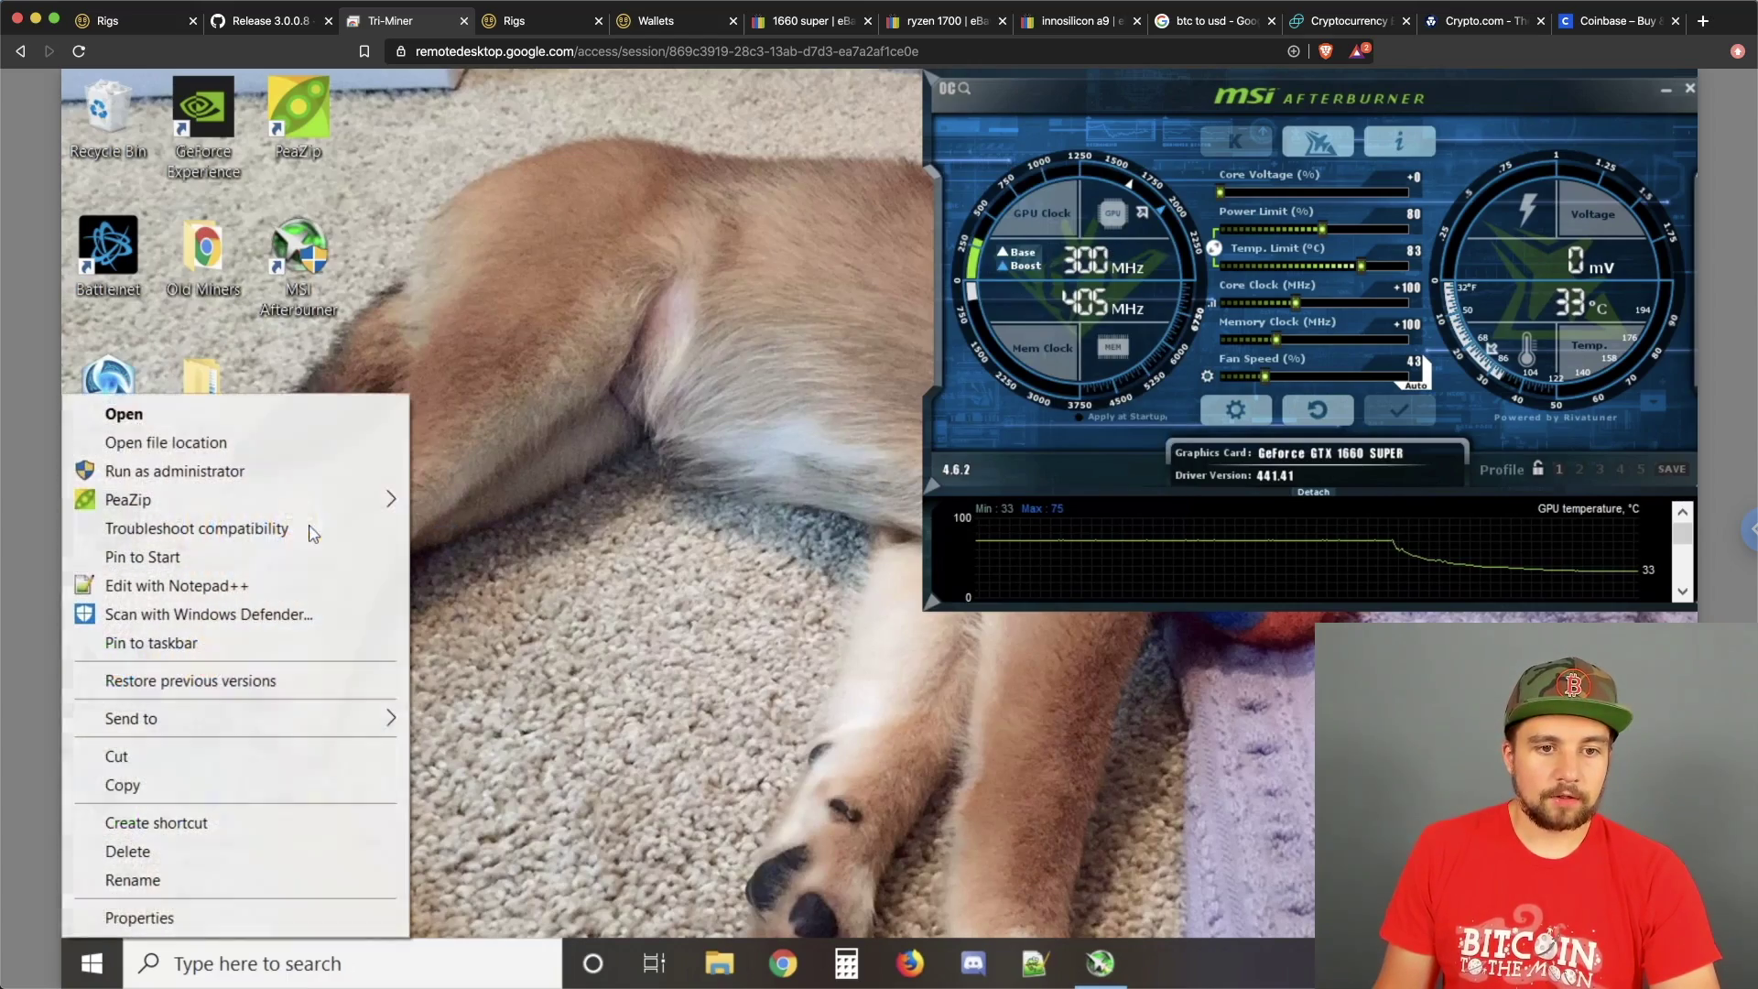
{"action": "left_click", "coordinate": [242, 476]}
{"action": "left_click", "coordinate": [847, 680]}
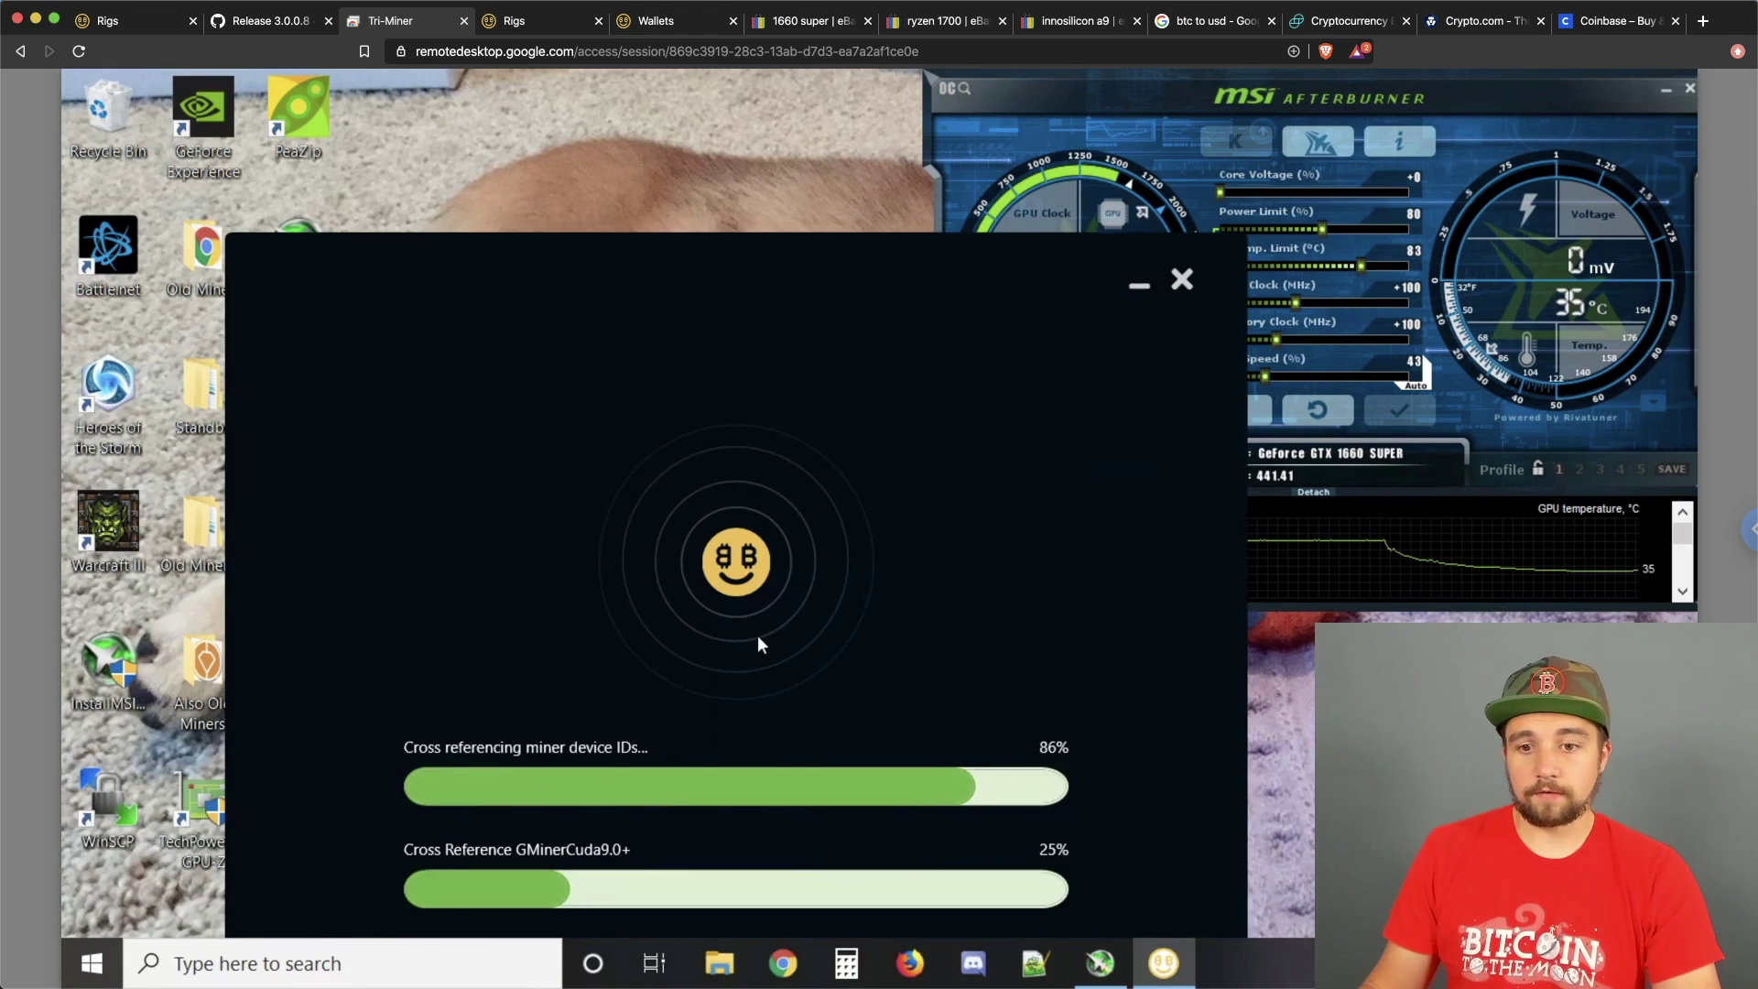
{"action": "left_click_drag", "start_coordinate": [789, 275], "coordinate": [744, 187]}
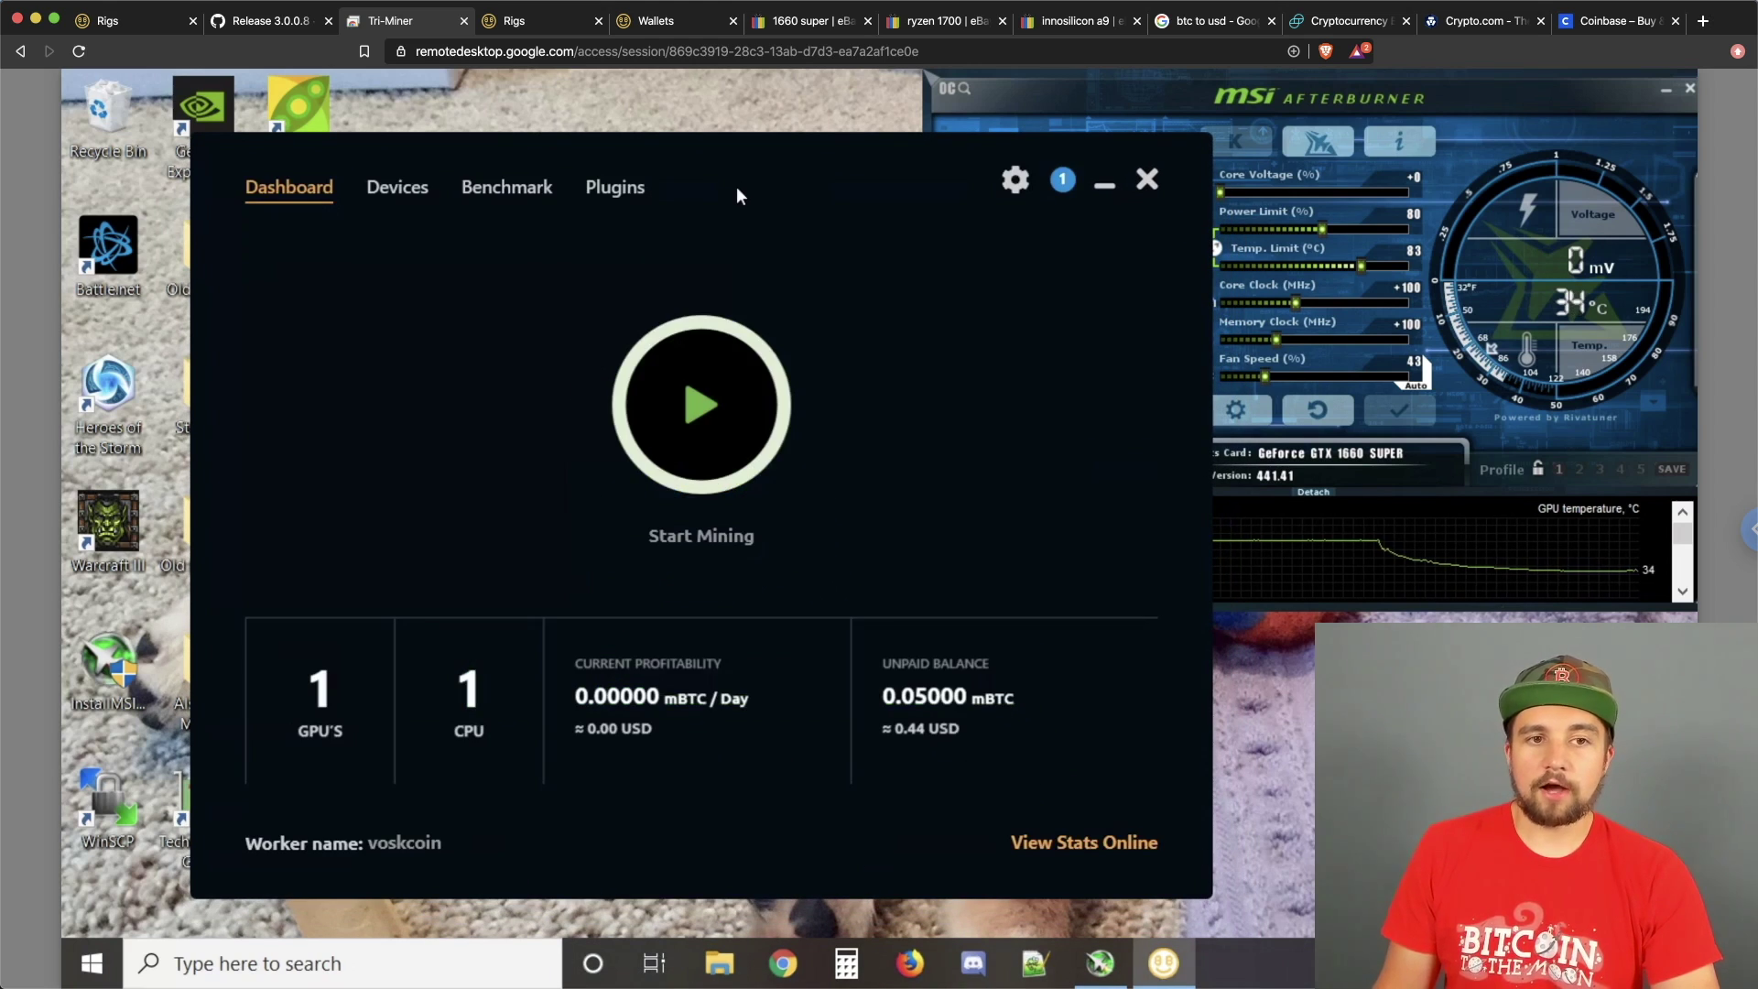
{"action": "left_click", "coordinate": [516, 194]}
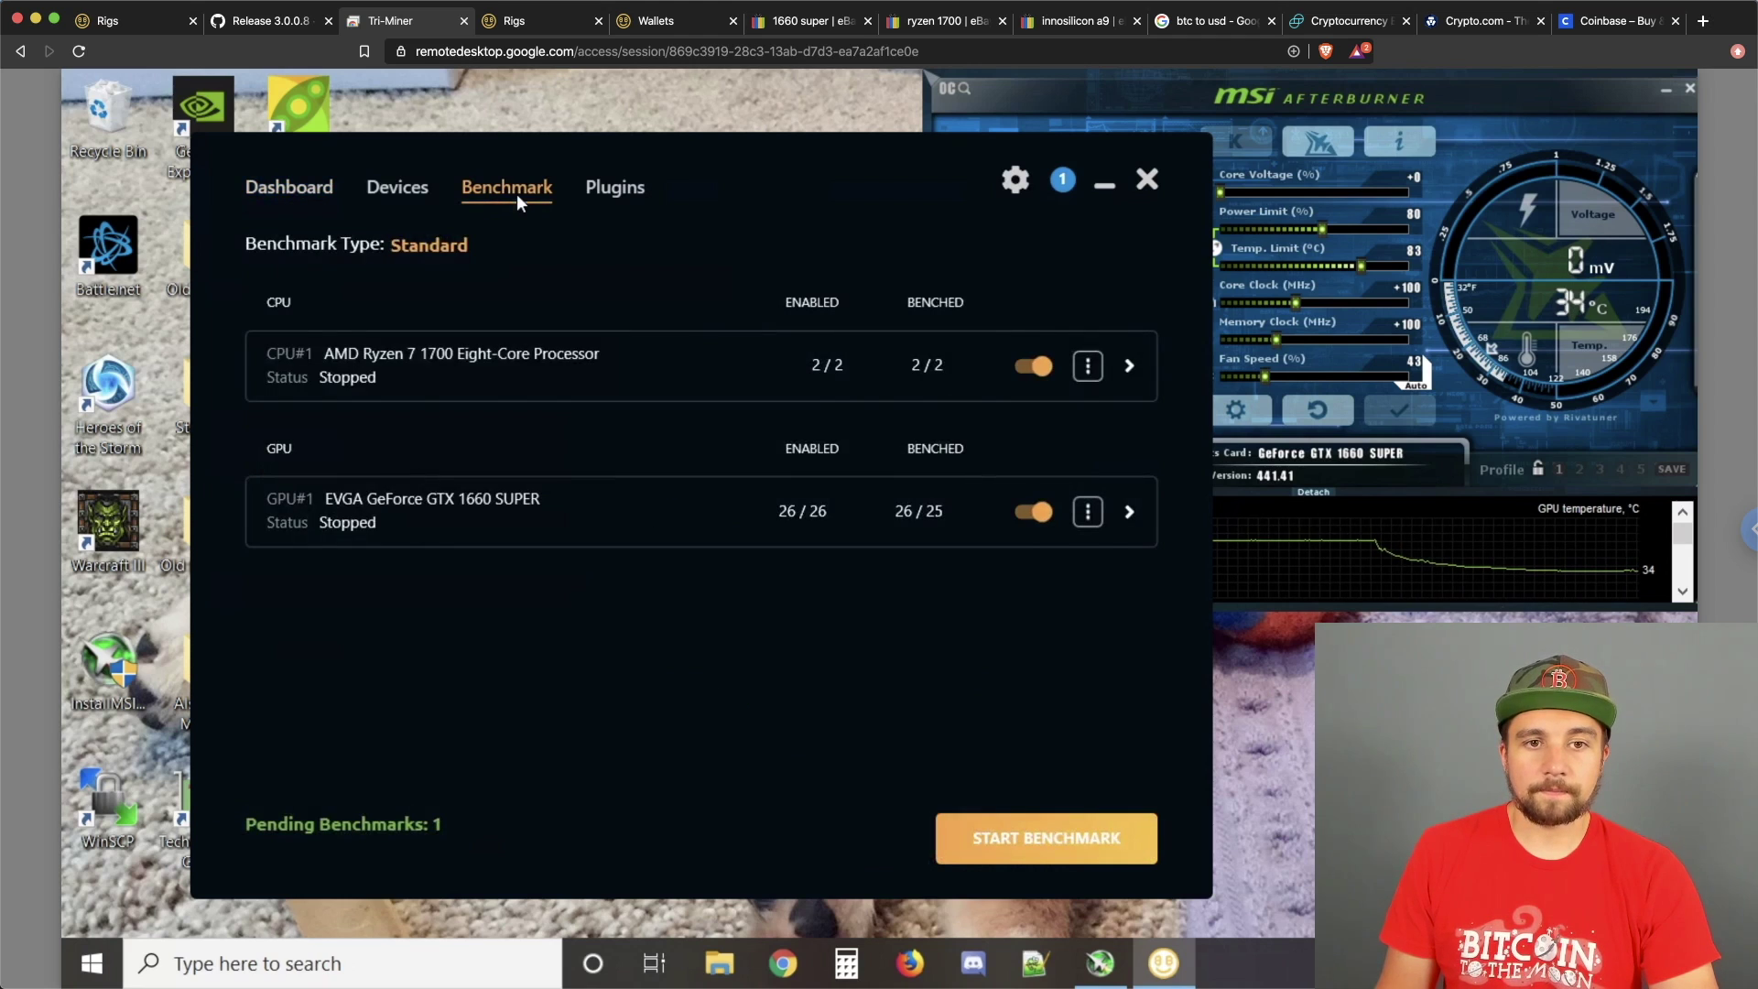
{"action": "left_click", "coordinate": [1130, 367]}
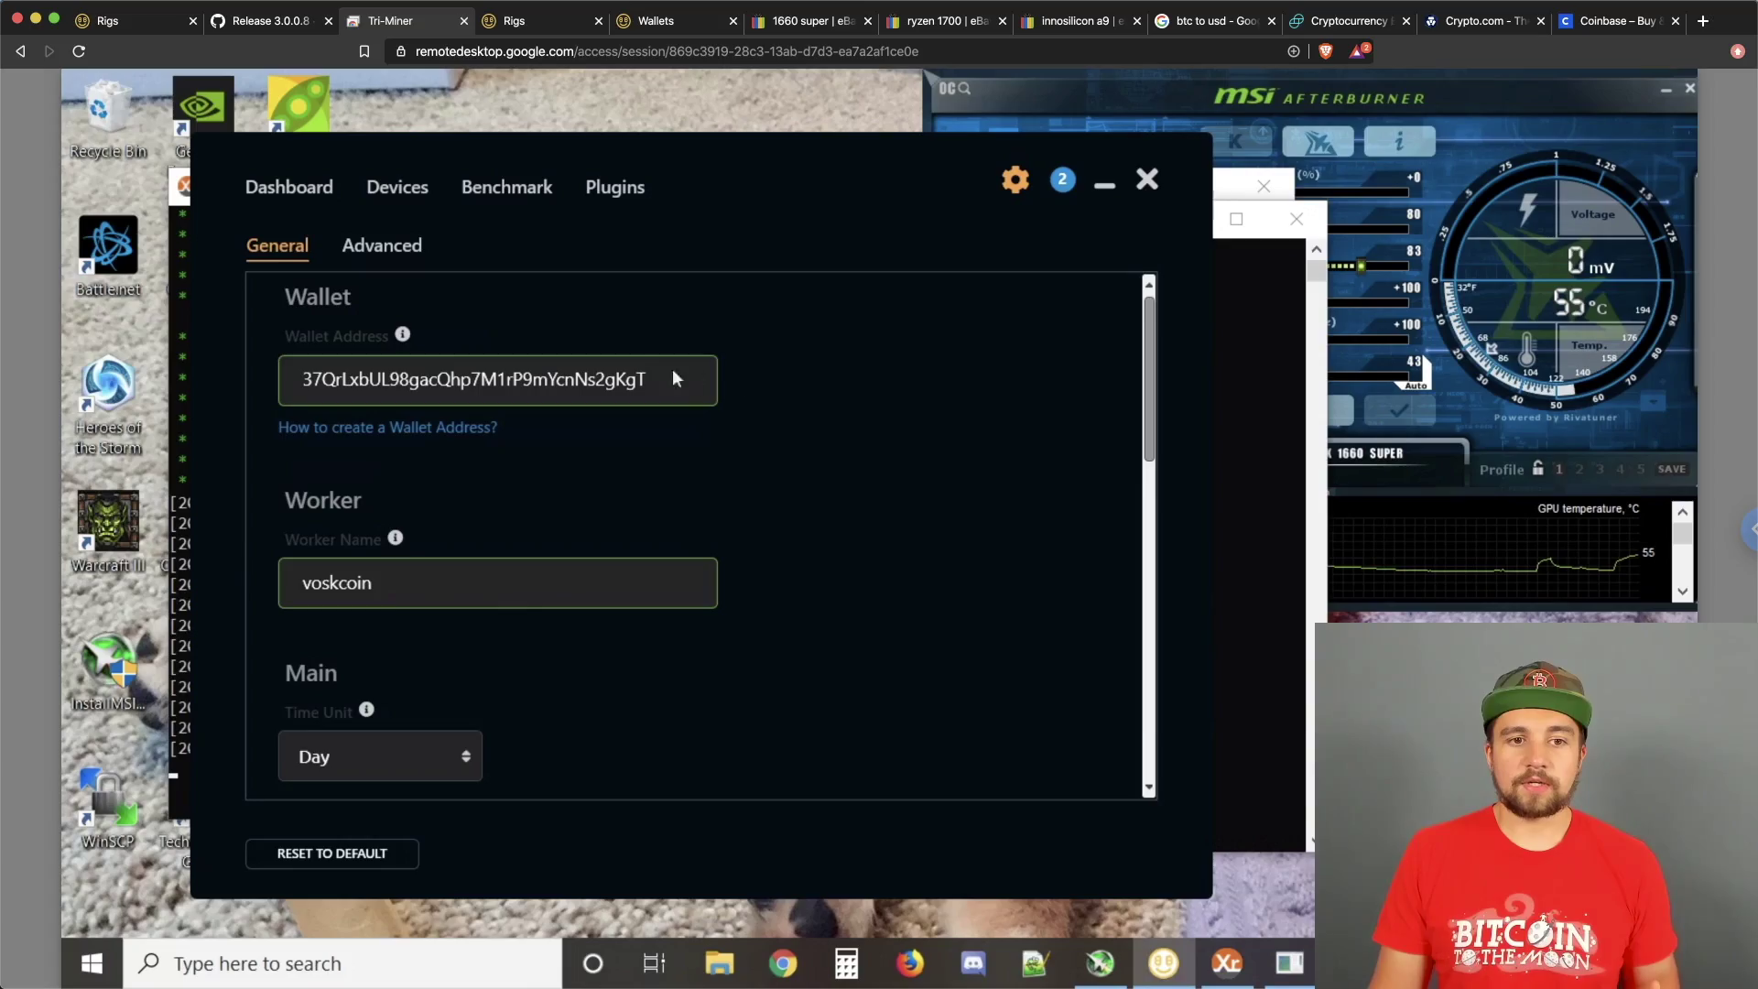
- Select the full Wallet Address in General settings, then switch to the NiceHash wallets page
{"action": "left_click", "coordinate": [623, 377]}
{"action": "double_click", "coordinate": [632, 371]}
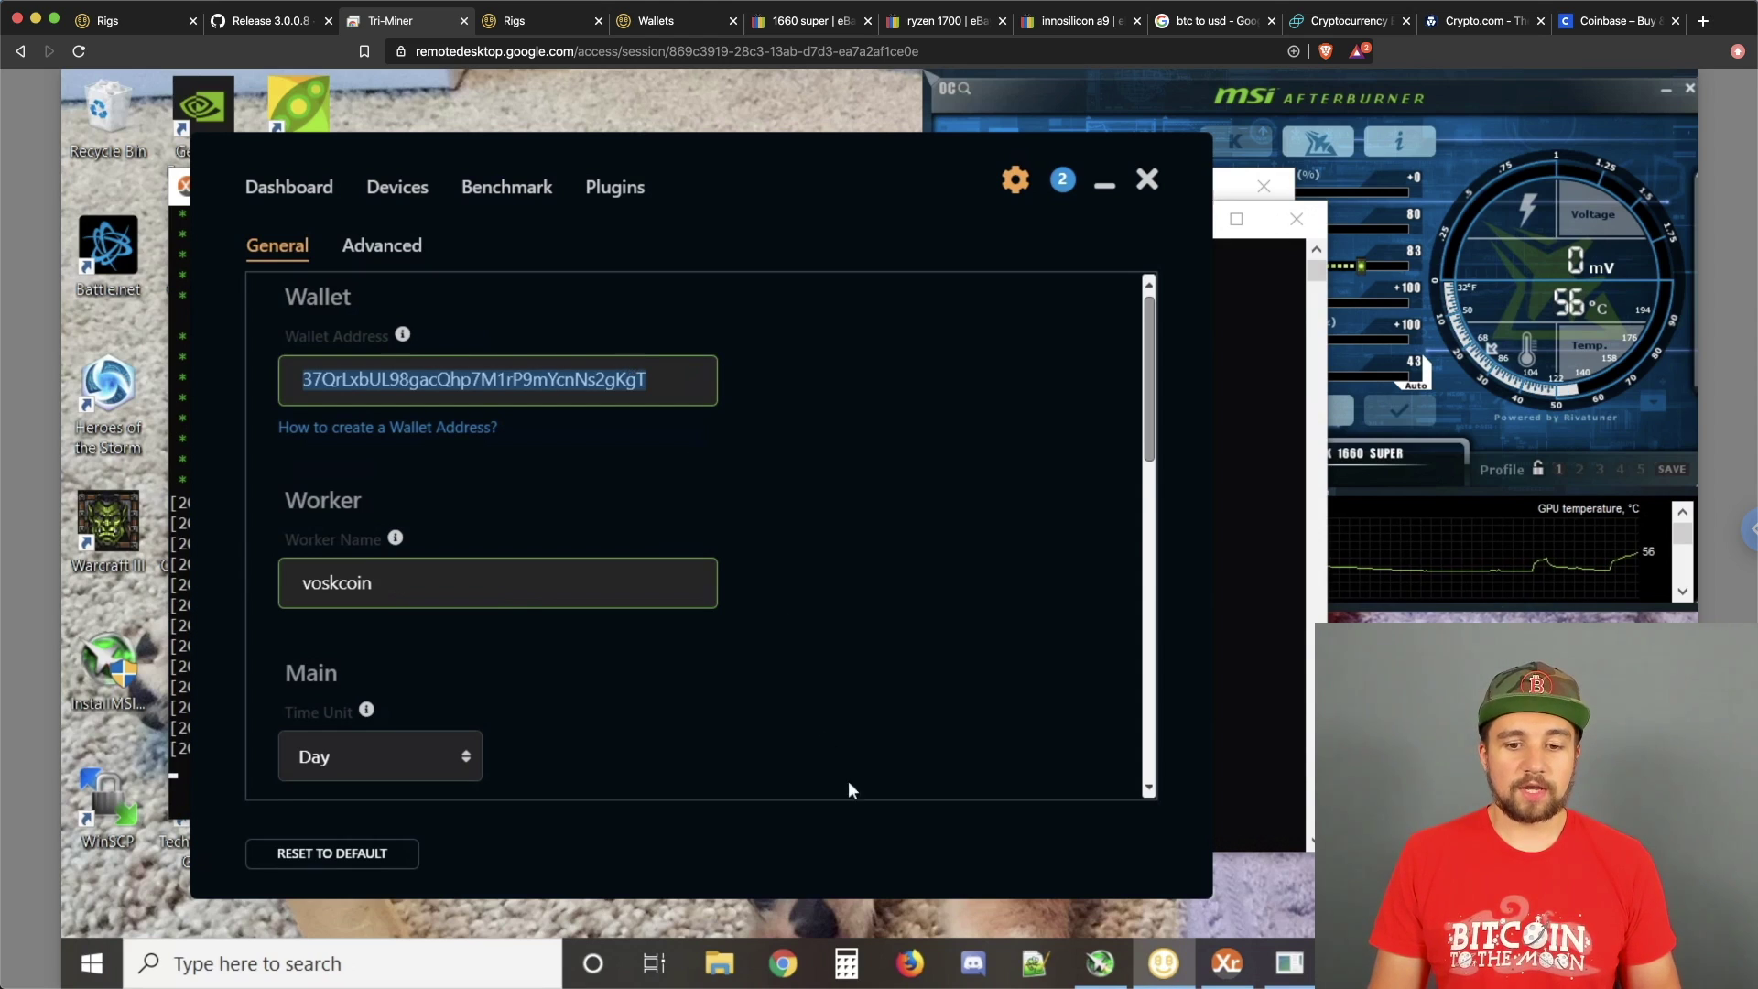
{"action": "left_click", "coordinate": [641, 21]}
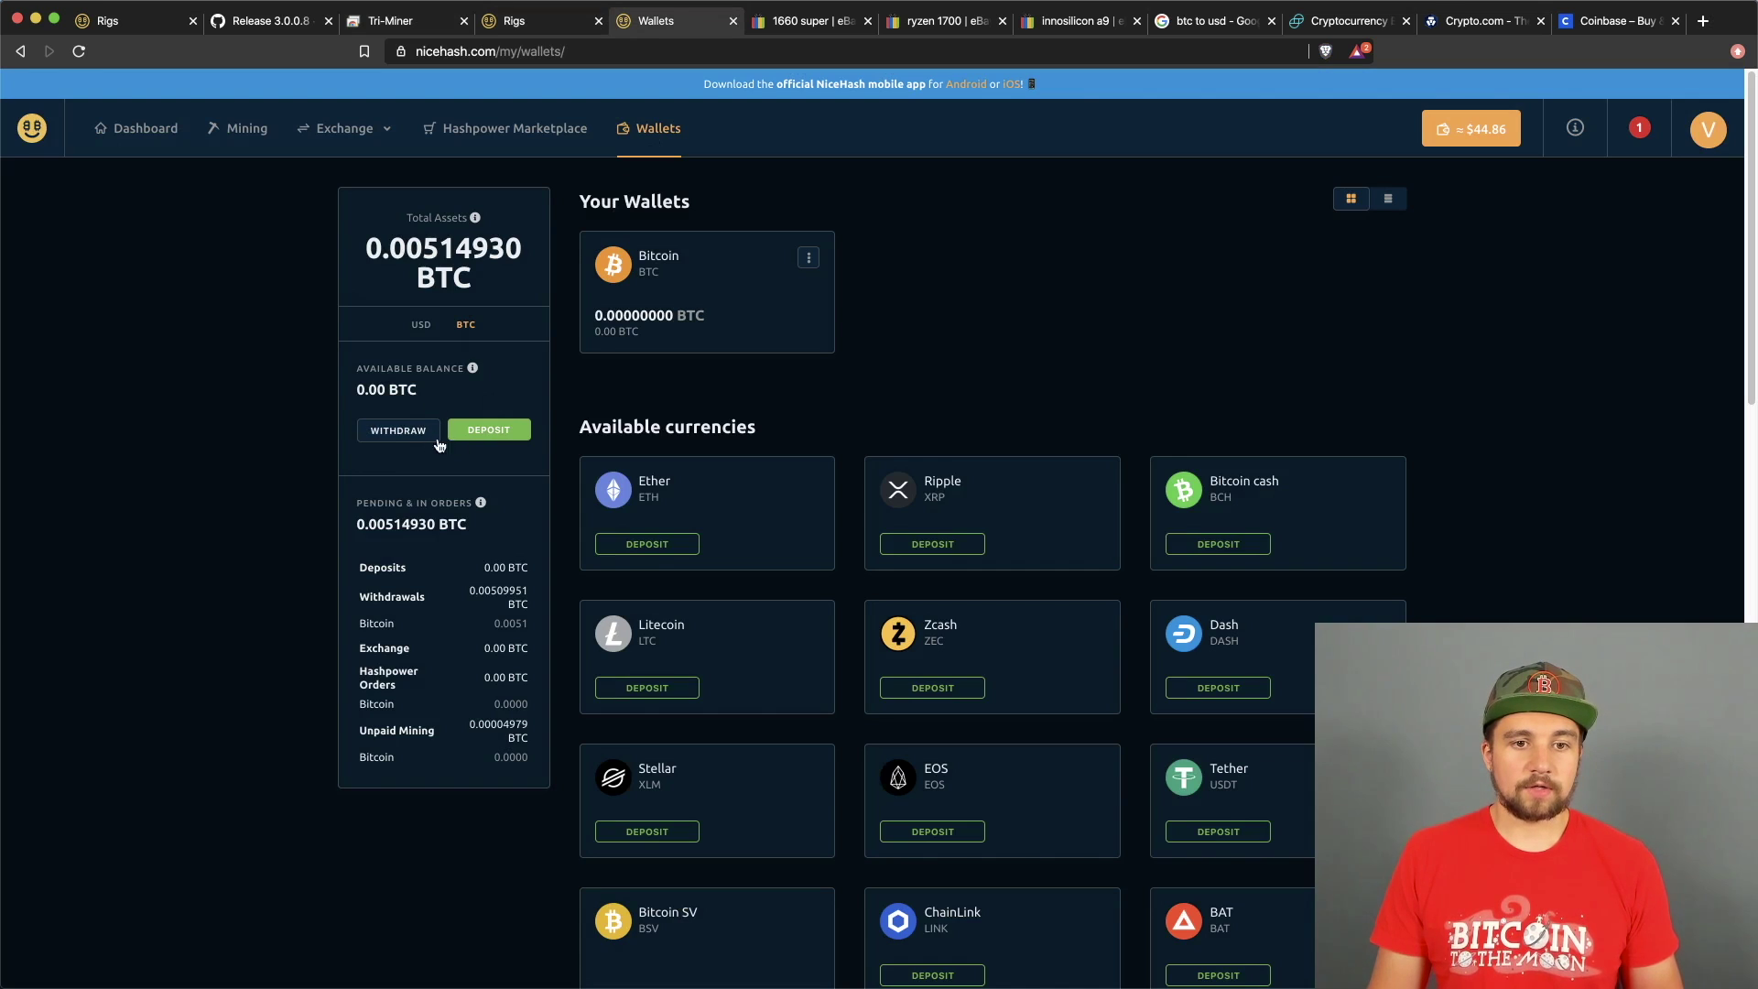
{"action": "left_click", "coordinate": [471, 434]}
{"action": "left_click", "coordinate": [834, 246]}
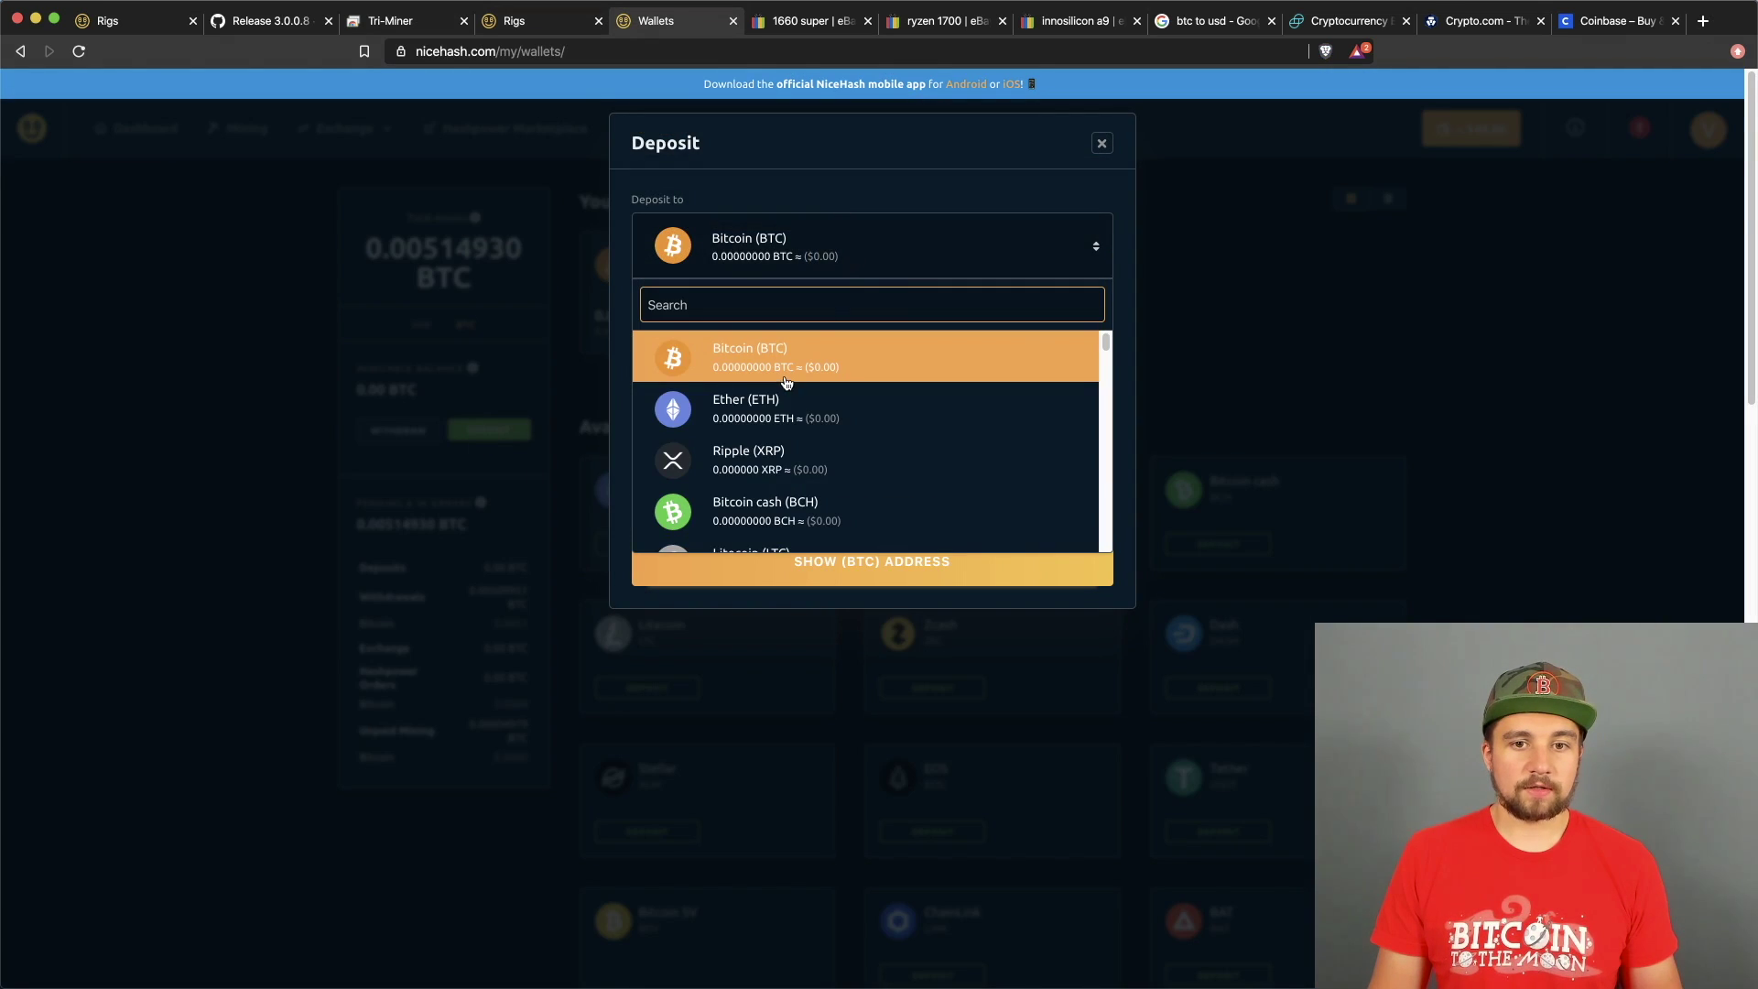
{"action": "left_click", "coordinate": [783, 376]}
{"action": "left_click", "coordinate": [830, 560]}
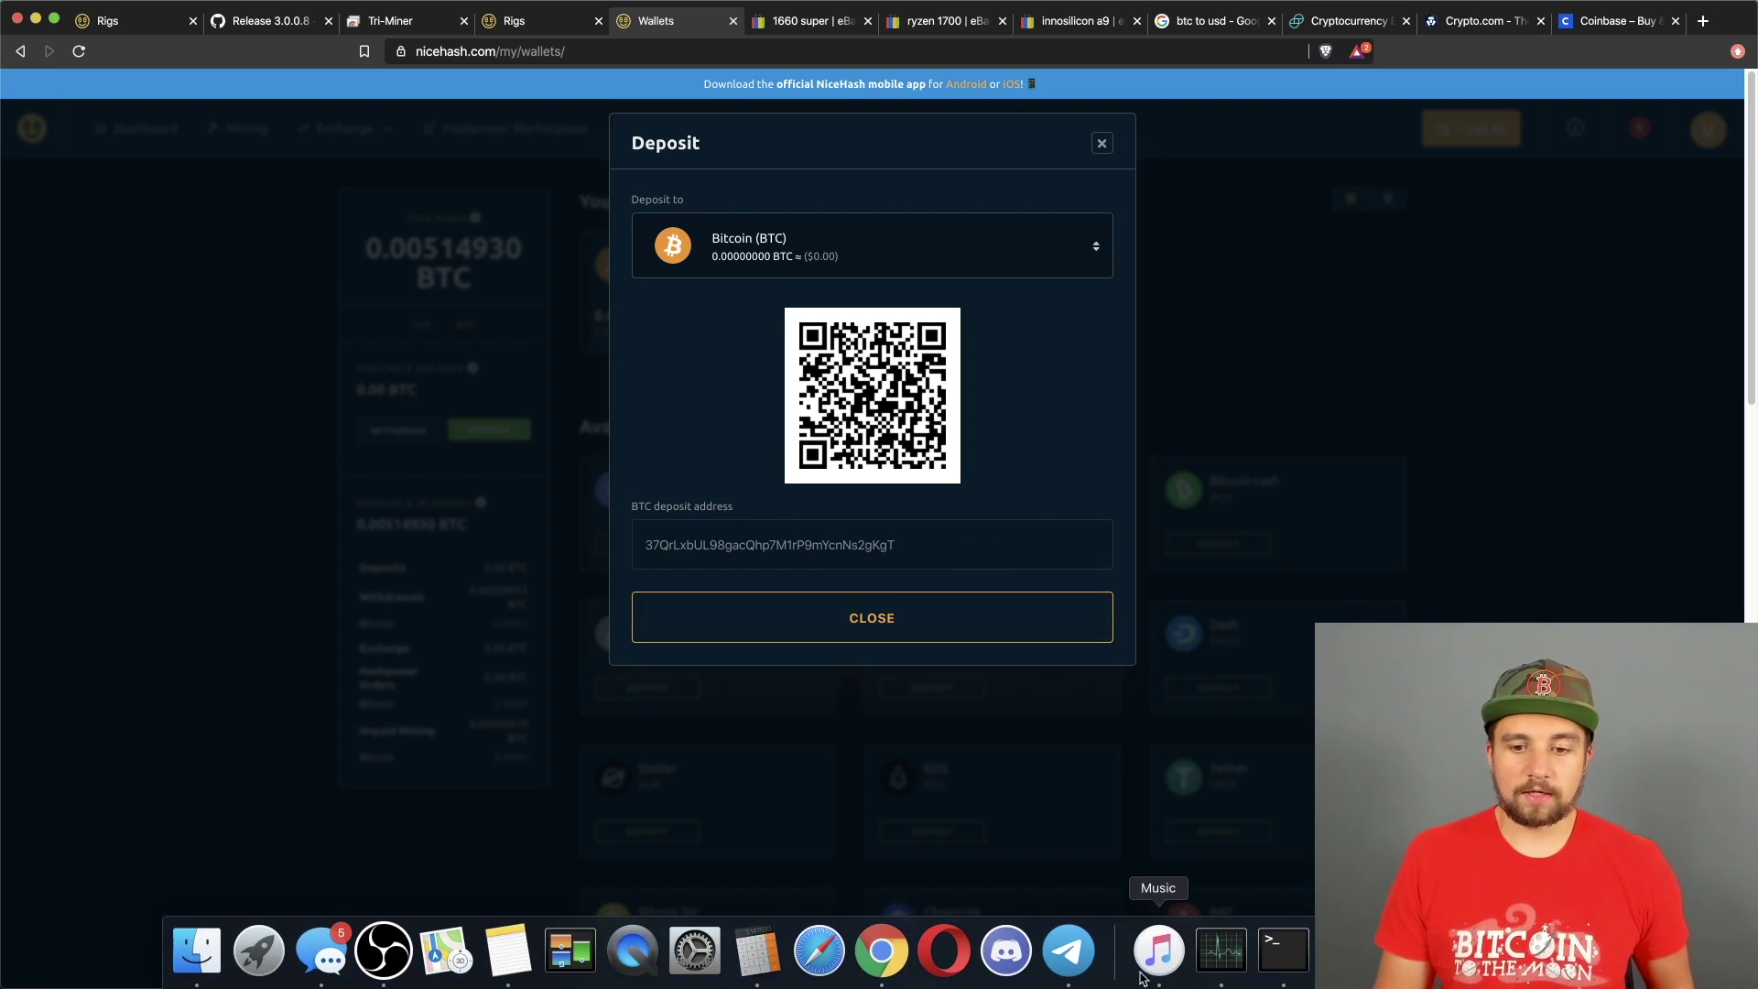
{"action": "left_click", "coordinate": [1101, 142]}
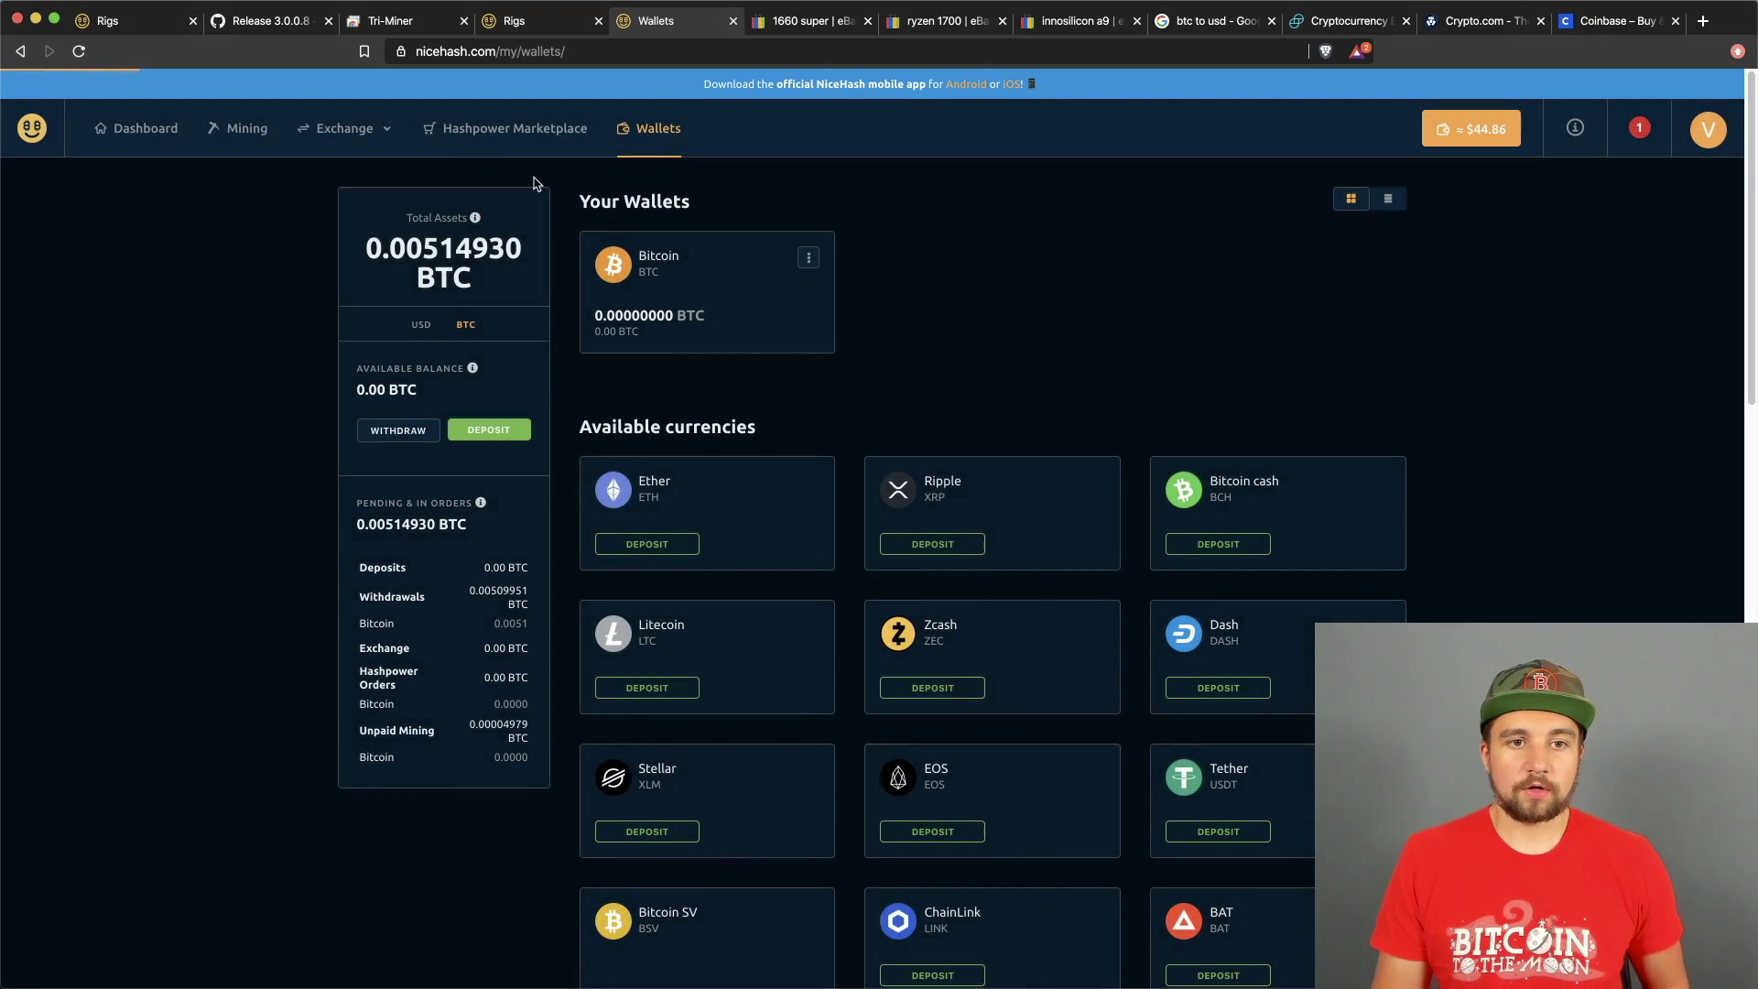
{"action": "left_click", "coordinate": [247, 135]}
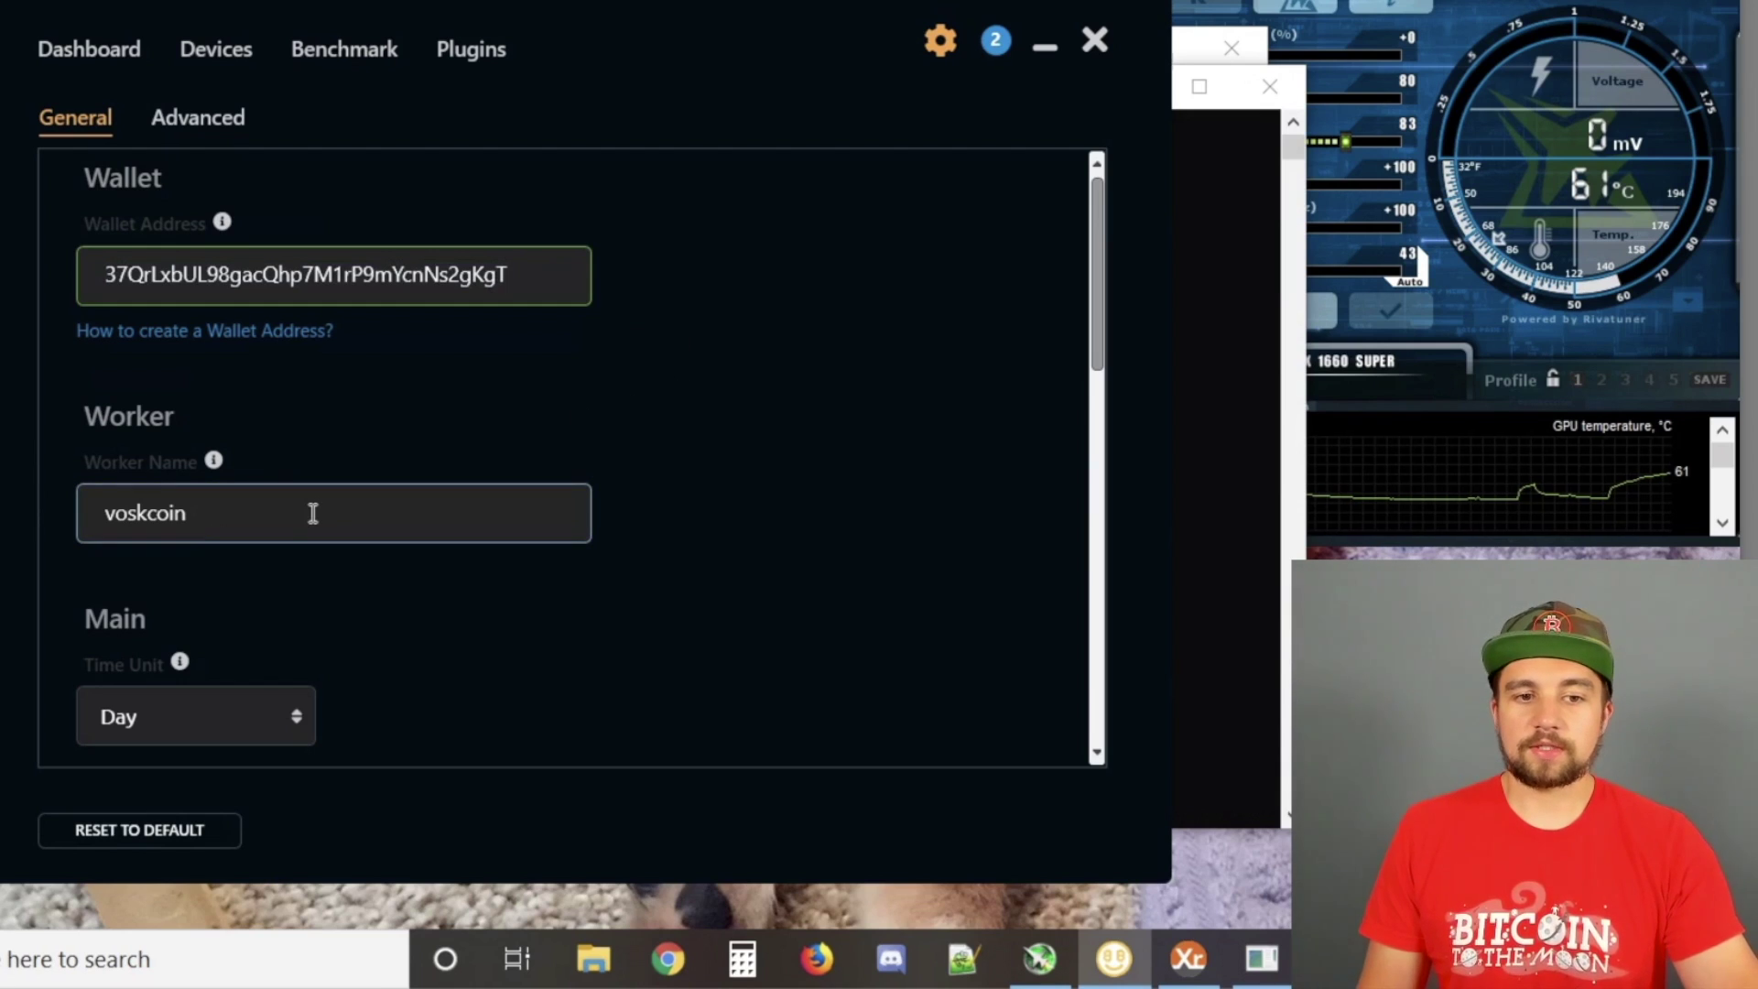
{"action": "left_click", "coordinate": [313, 514]}
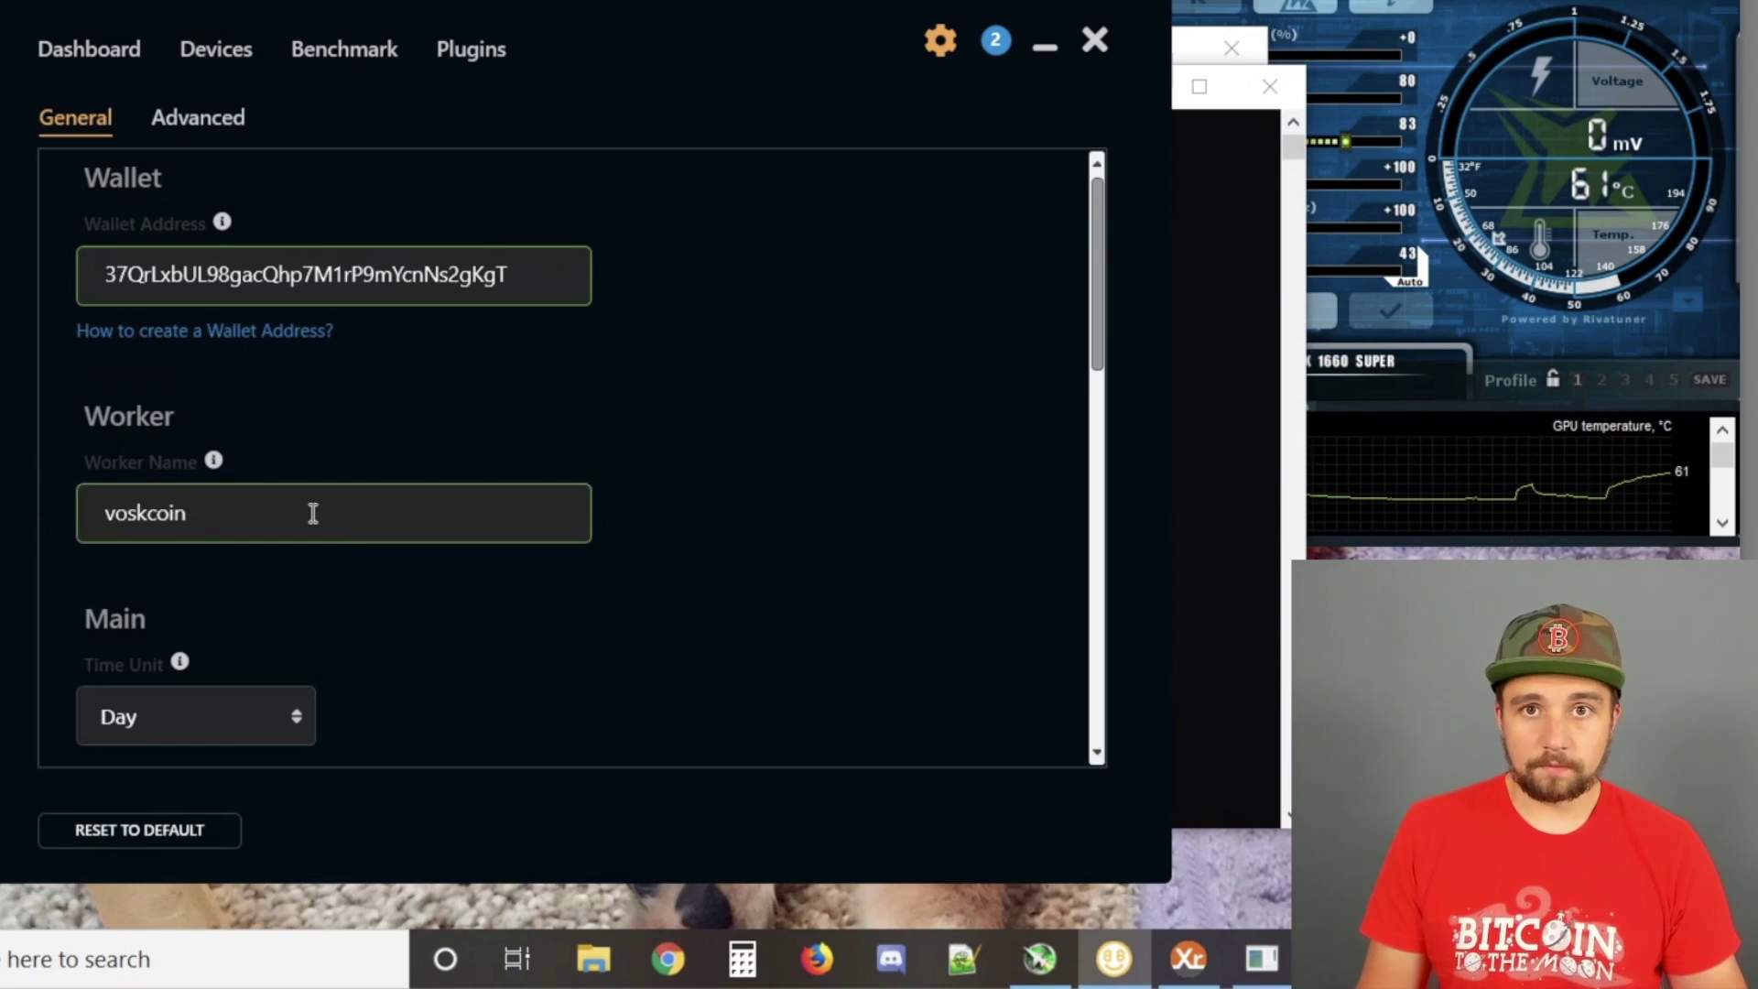
{"action": "double_click", "coordinate": [313, 514]}
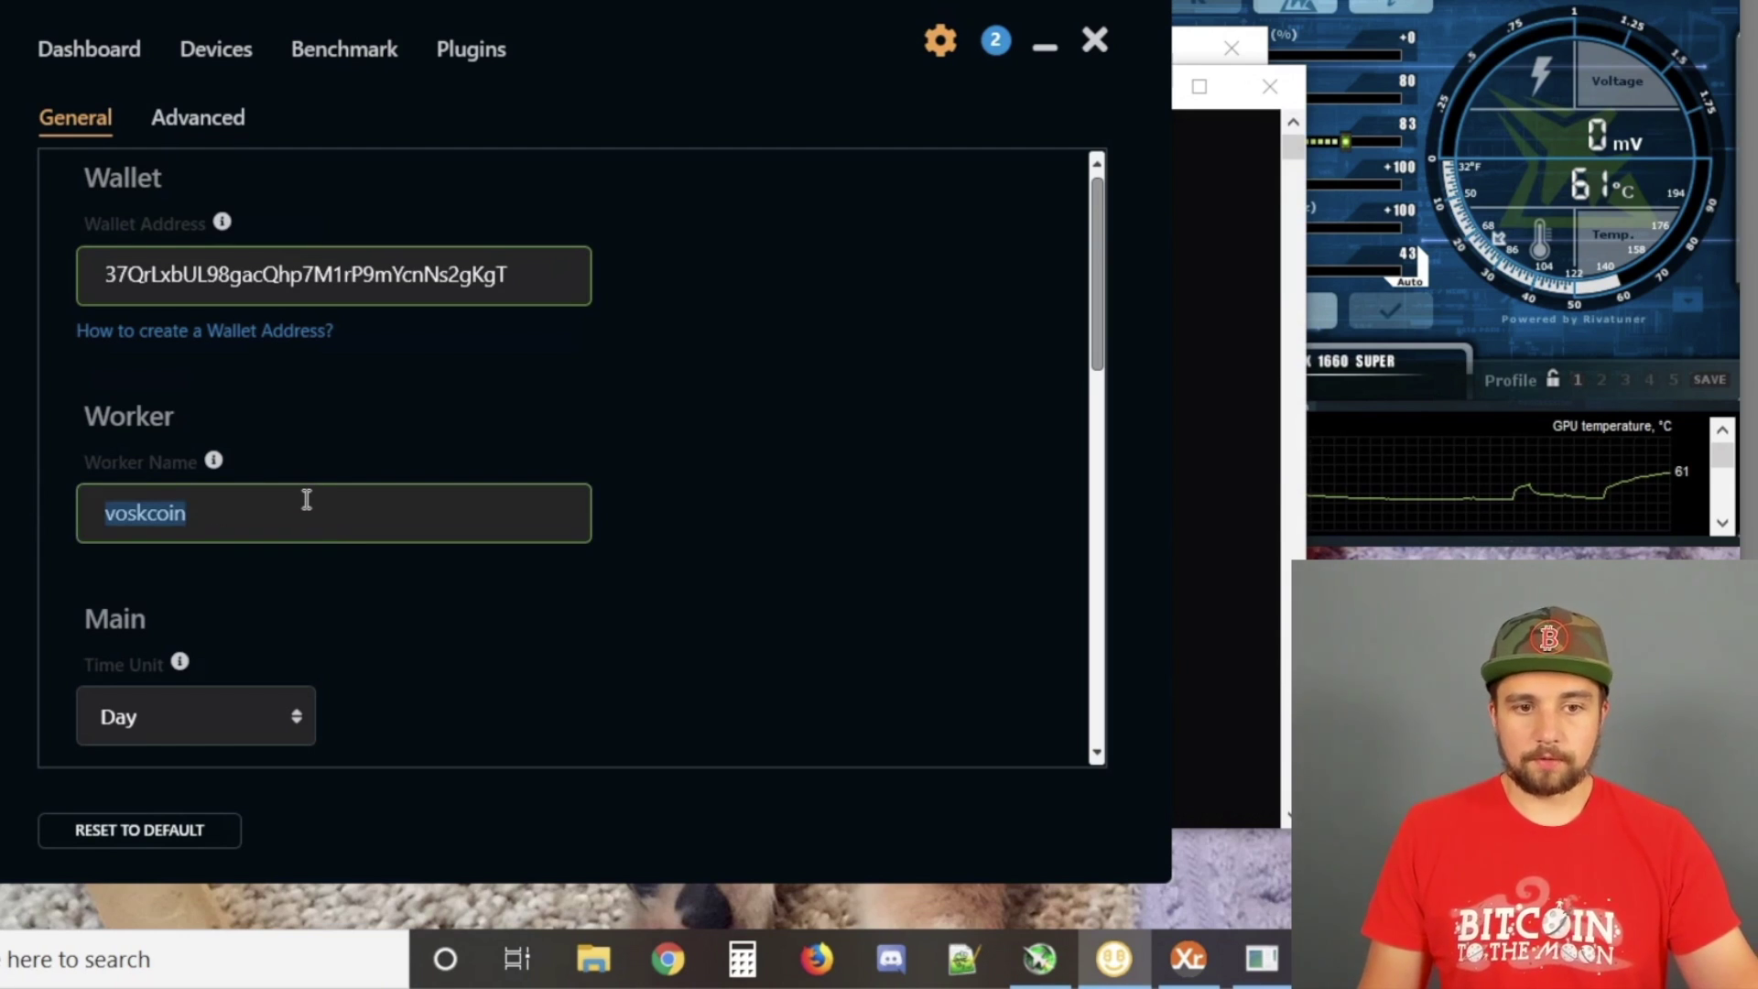
{"action": "scroll", "coordinate": [354, 588], "scroll_direction": "down", "scroll_amount": 2}
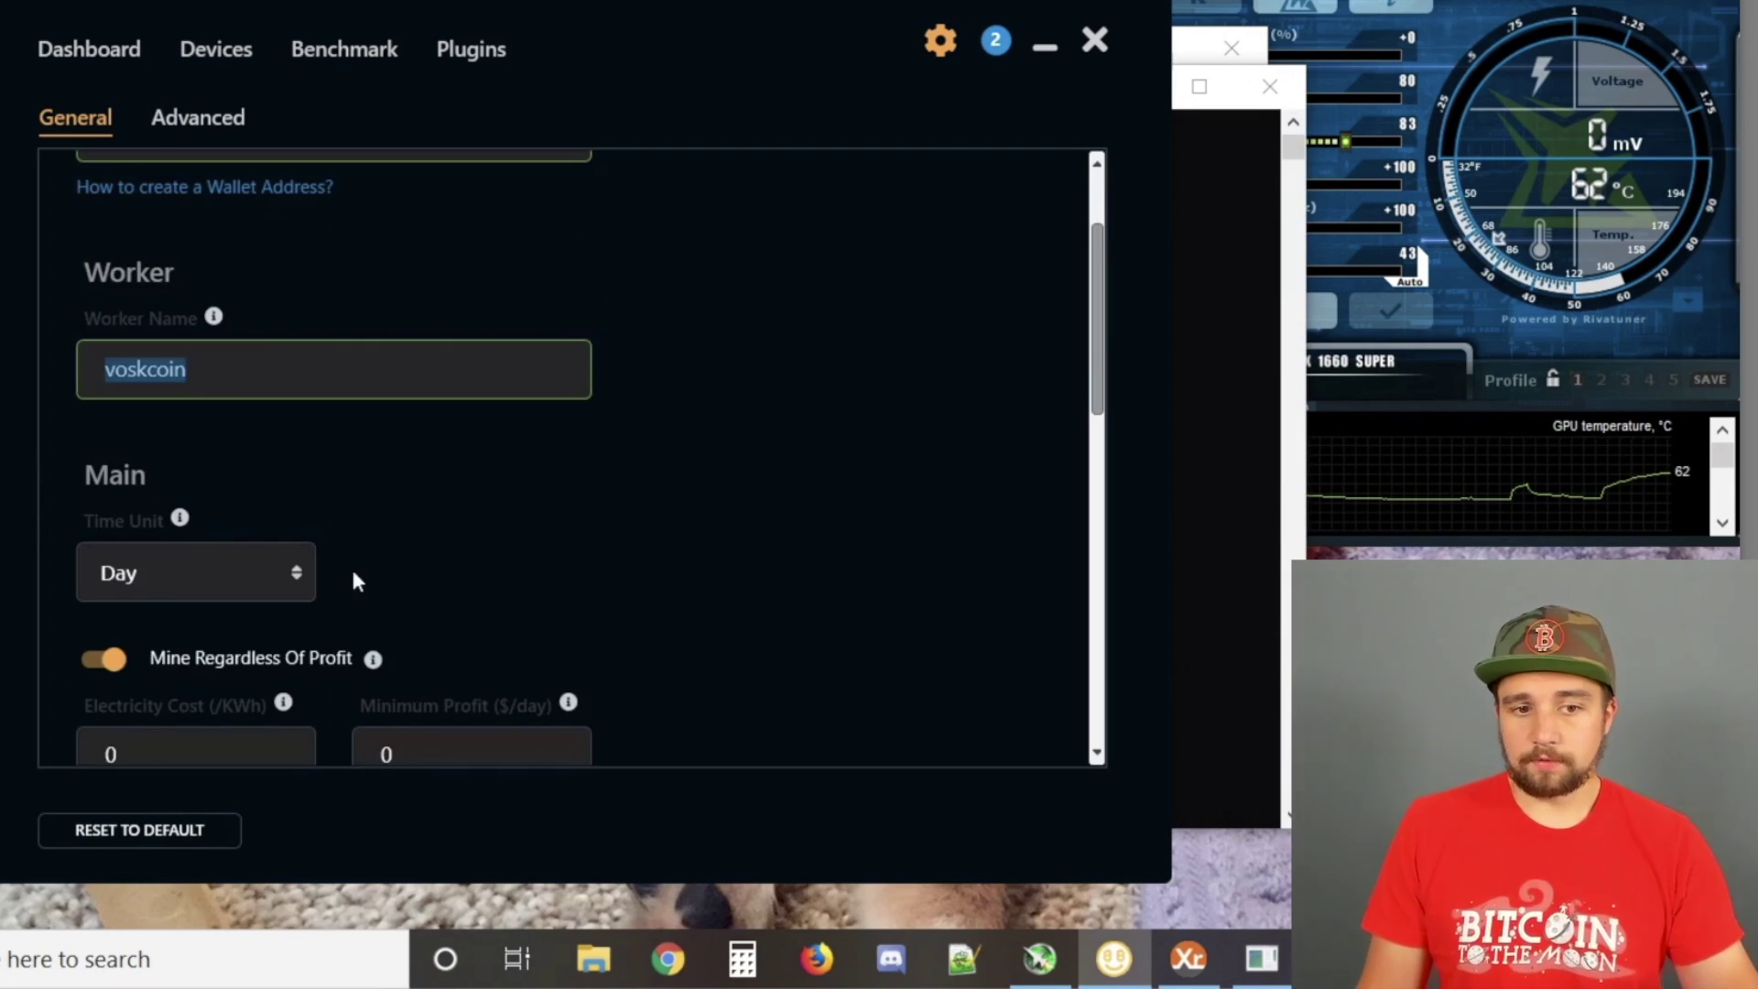
{"action": "scroll", "coordinate": [357, 575], "scroll_direction": "down", "scroll_amount": 8}
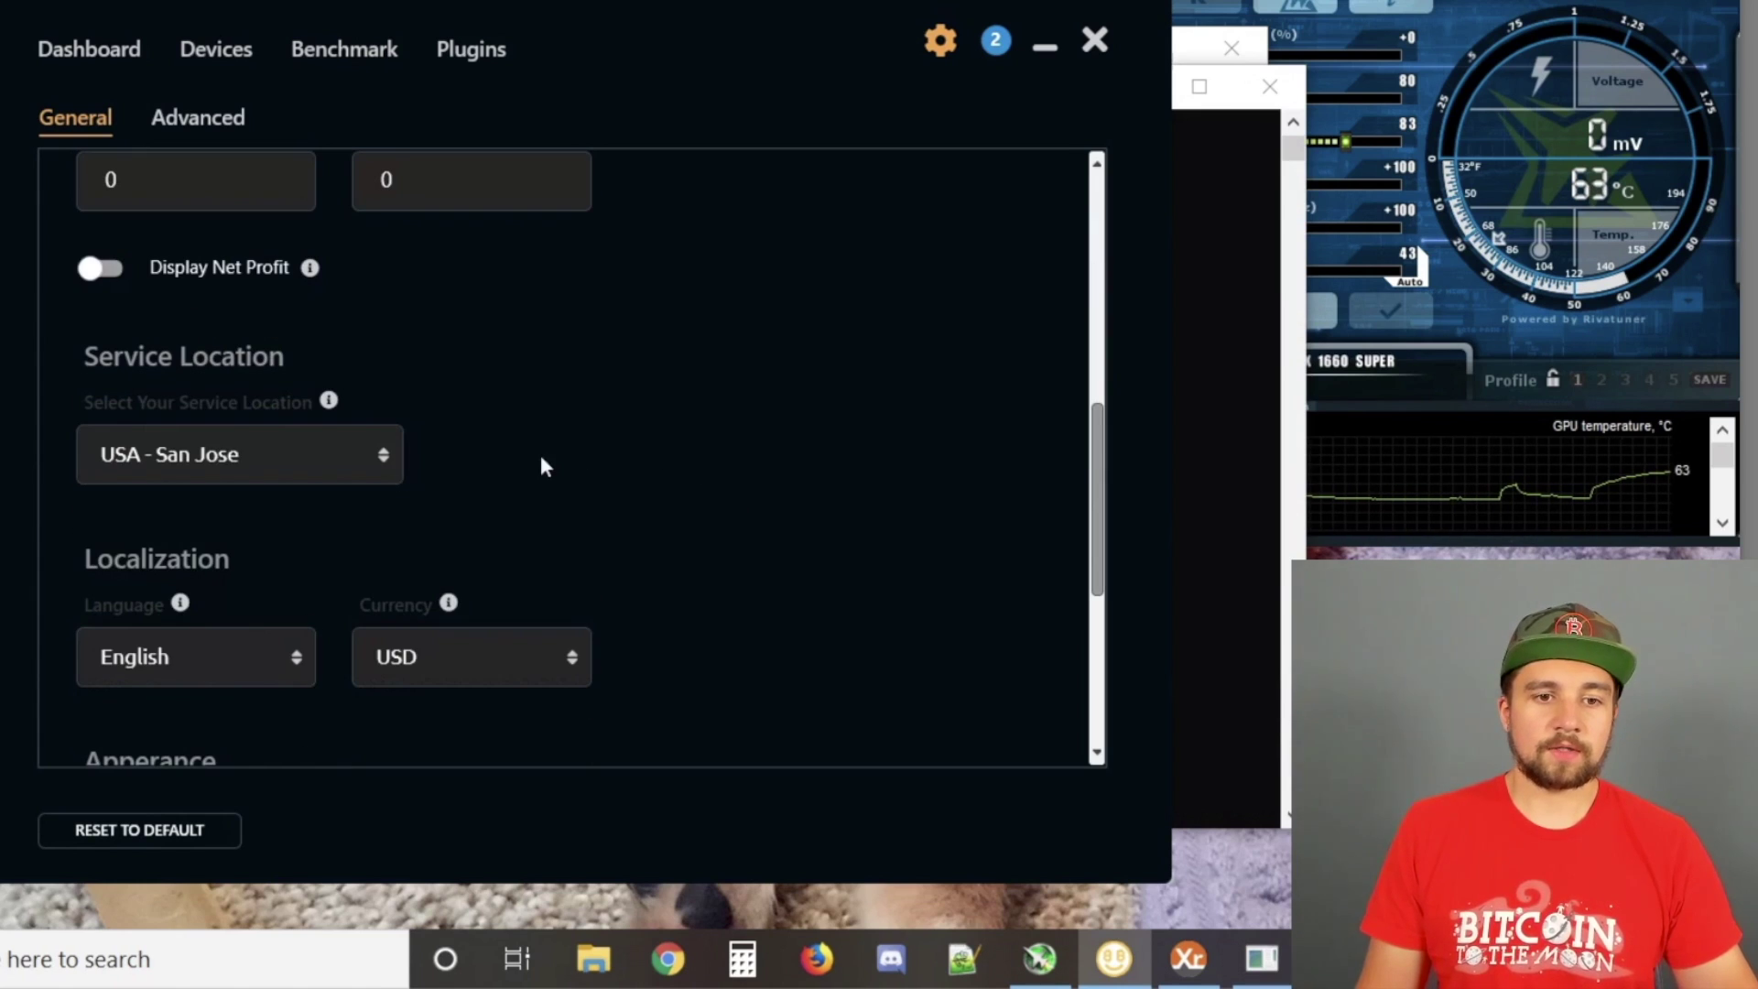
{"action": "scroll", "coordinate": [408, 463], "scroll_direction": "down", "scroll_amount": 2}
{"action": "left_click", "coordinate": [283, 302]}
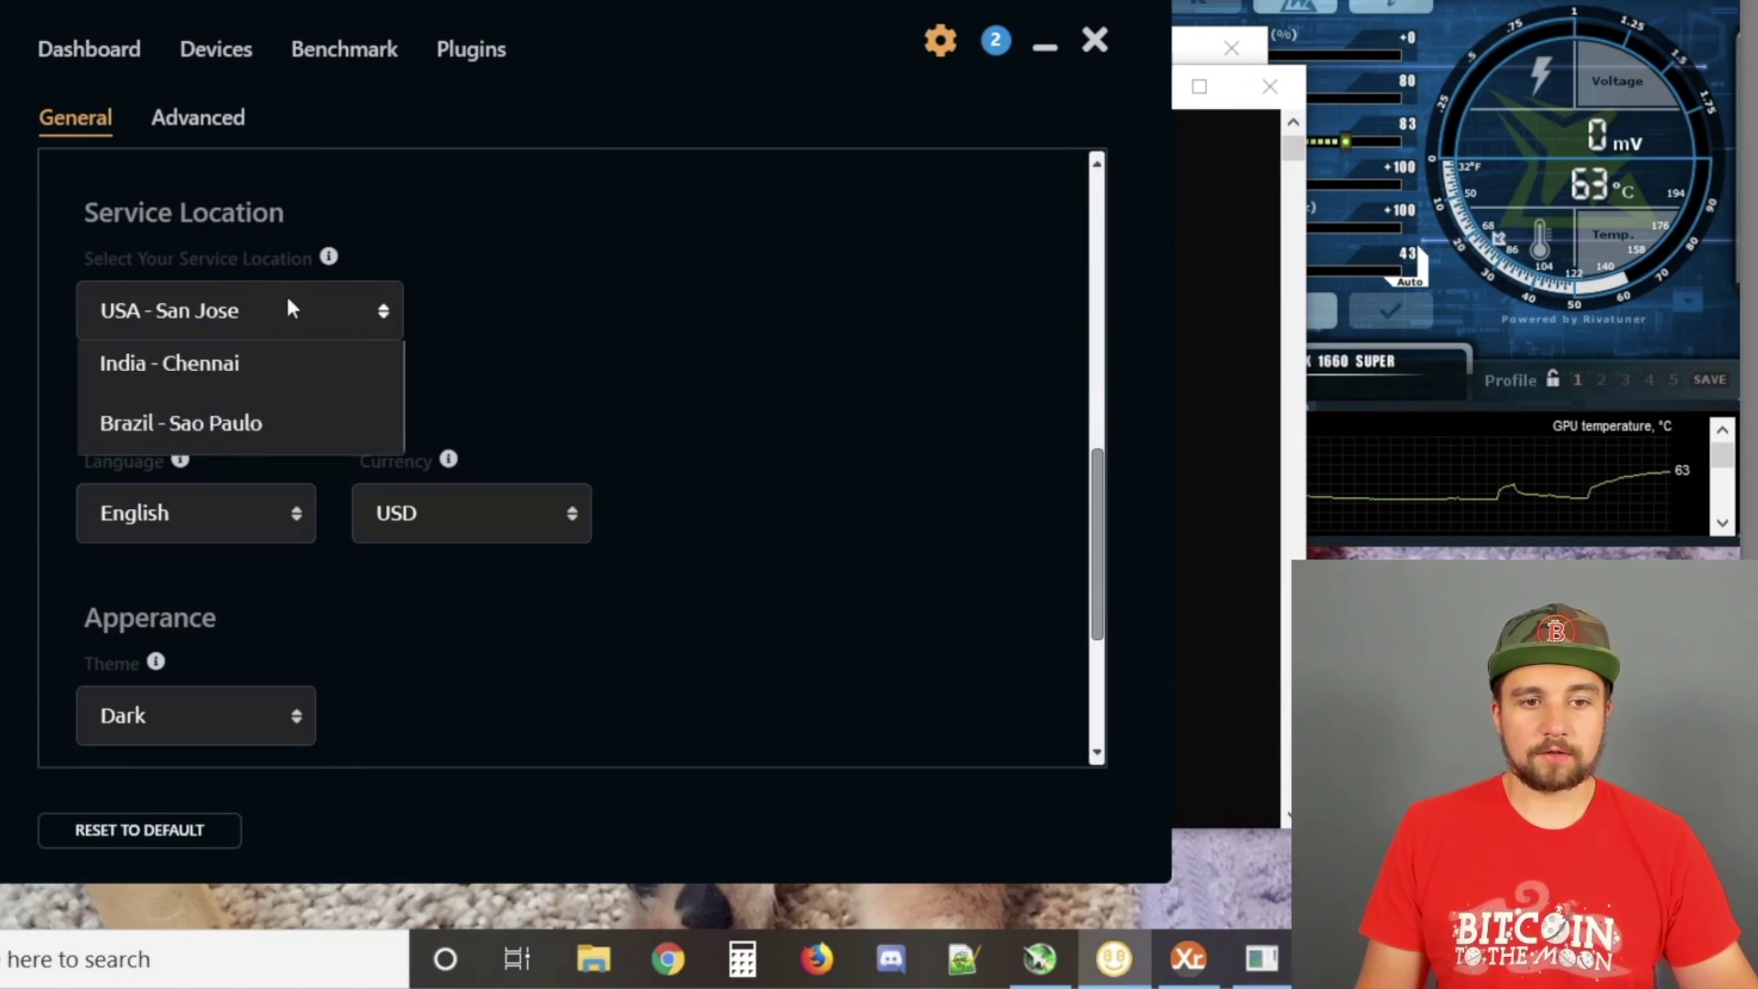
{"action": "left_click", "coordinate": [529, 332]}
{"action": "scroll", "coordinate": [527, 339], "scroll_direction": "down", "scroll_amount": 4}
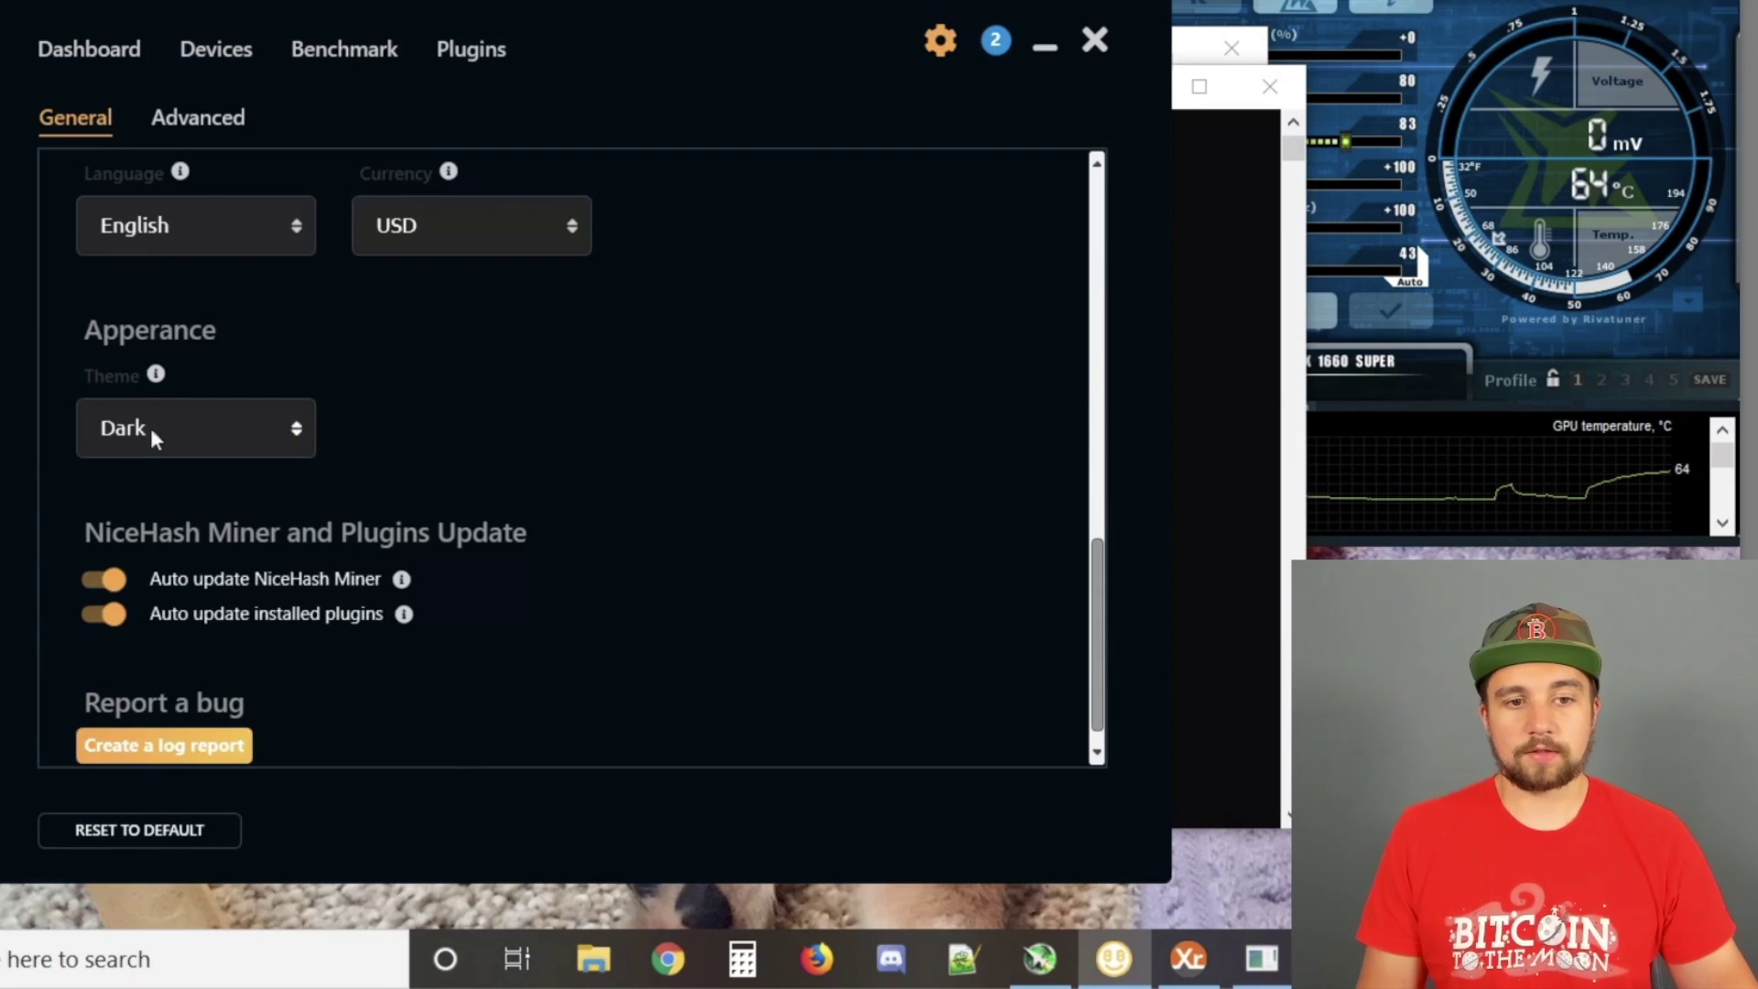
{"action": "left_click", "coordinate": [176, 429]}
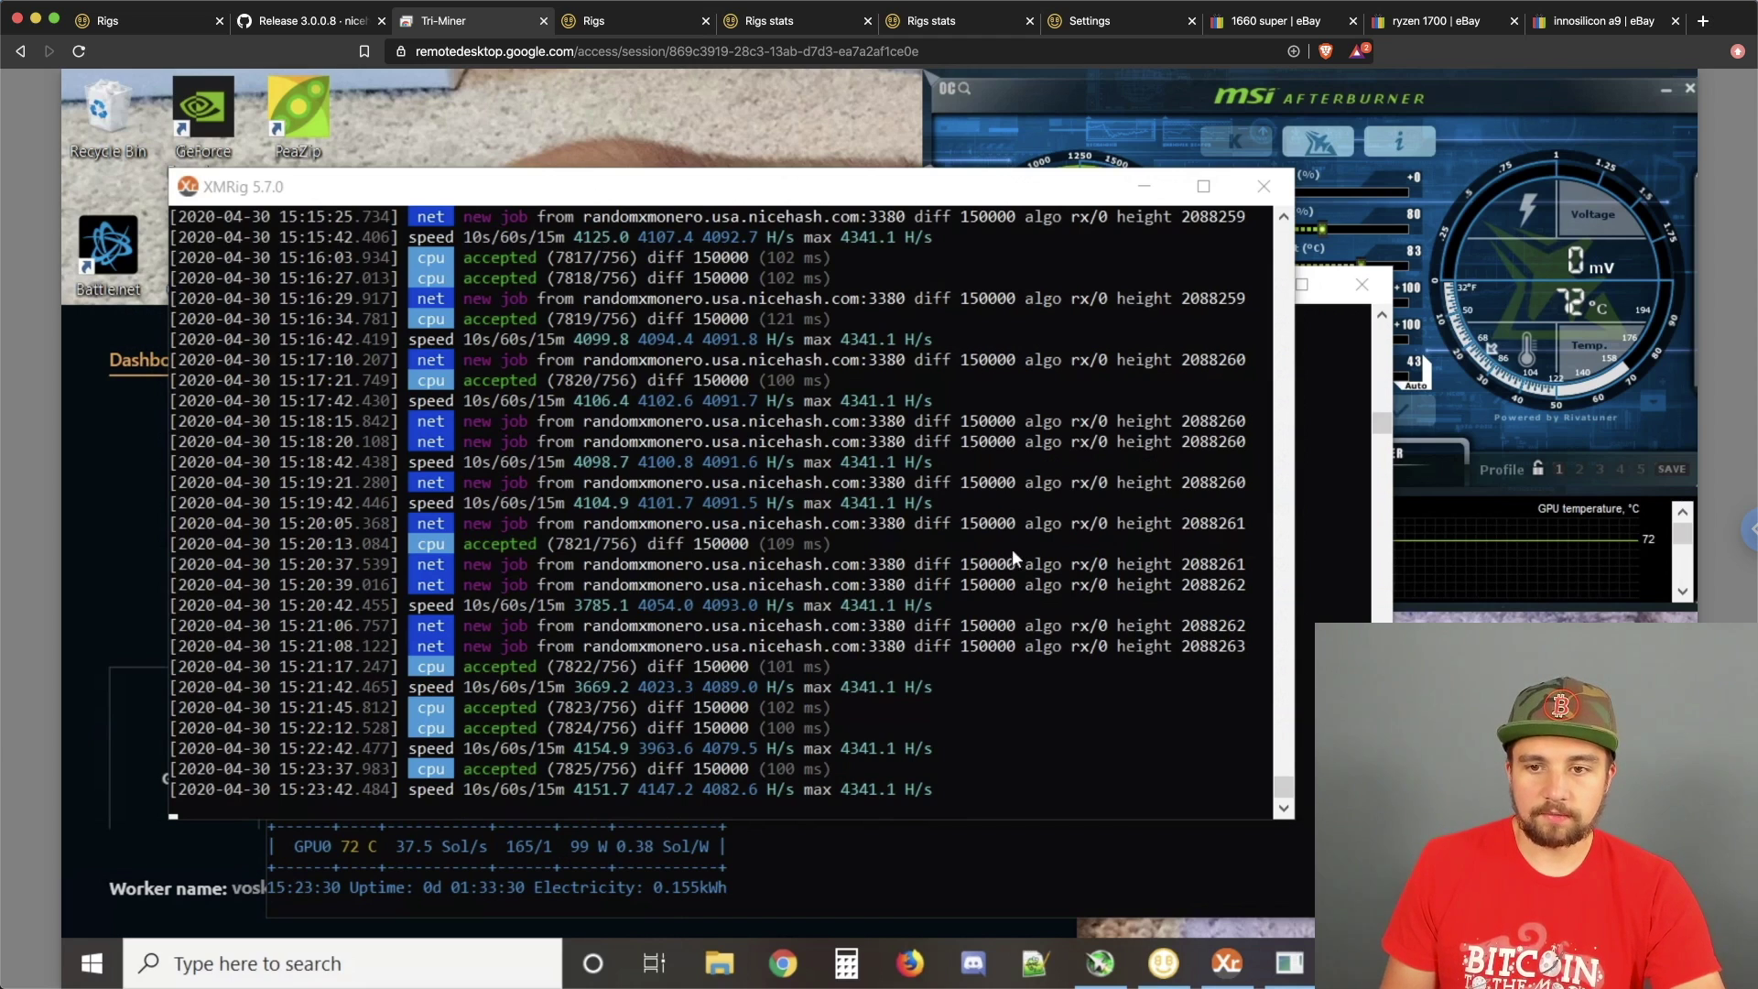
- Compare the GPU miner console against the XMRig CPU log, then show the NiceHash Miner dashboard
{"action": "left_click", "coordinate": [1351, 495]}
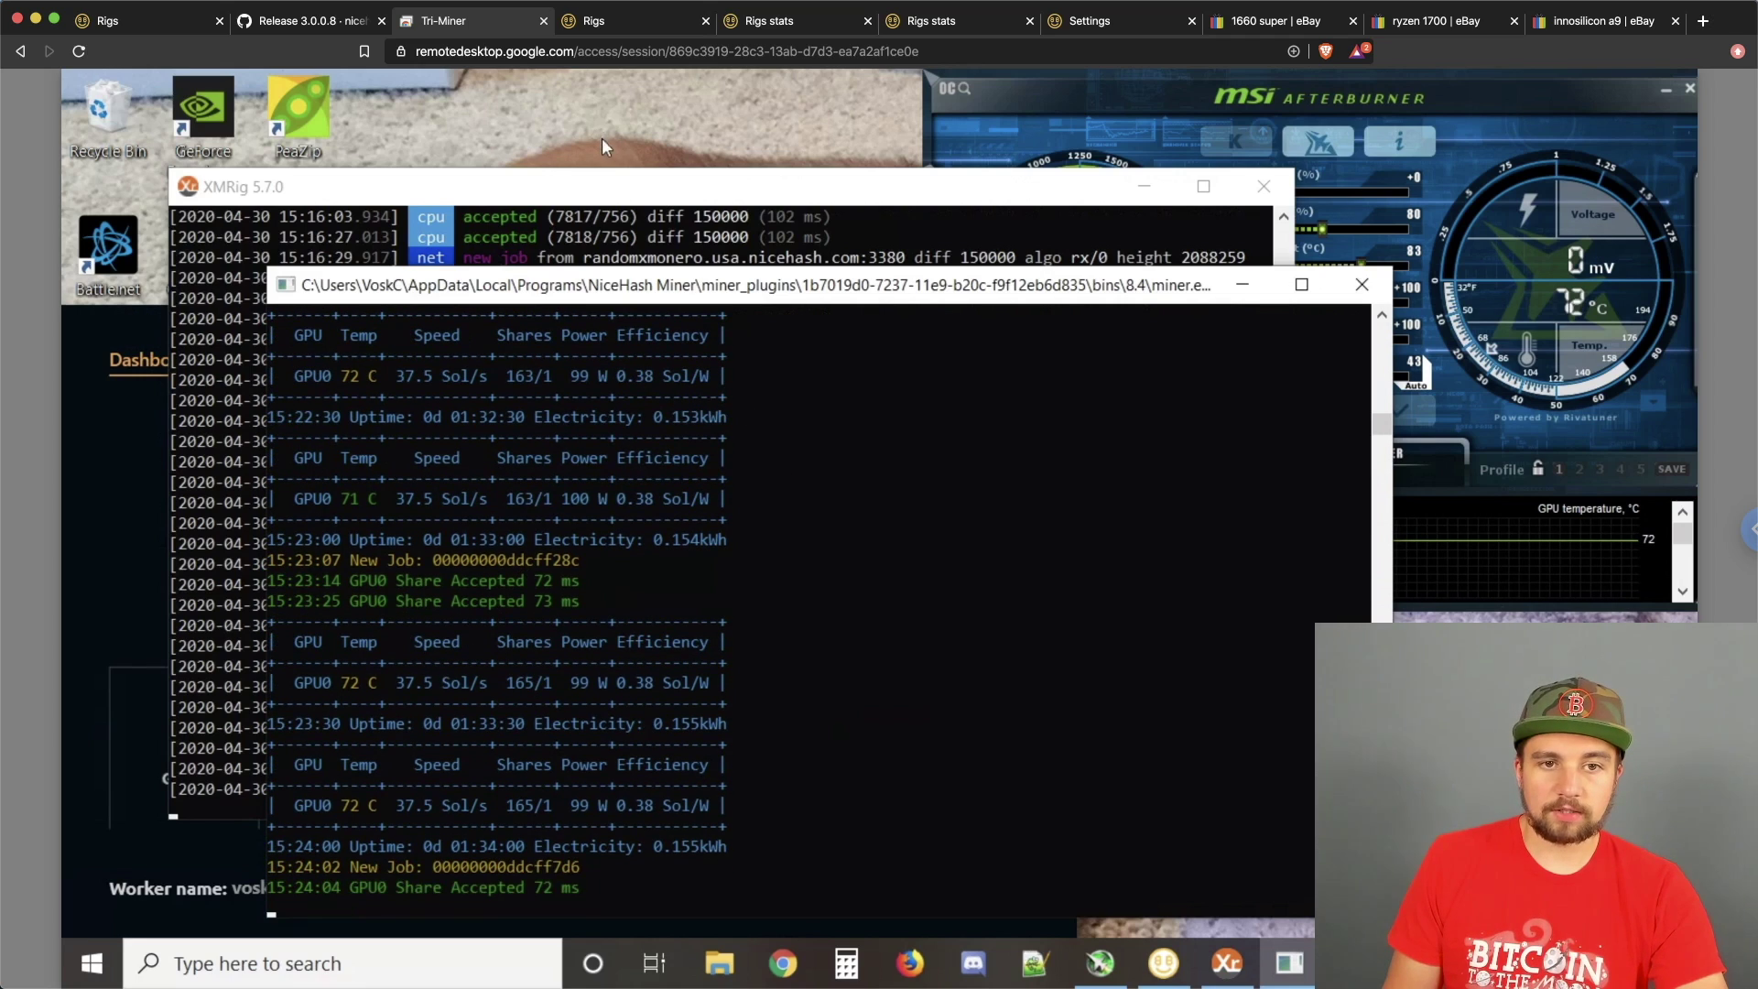
{"action": "left_click", "coordinate": [641, 194]}
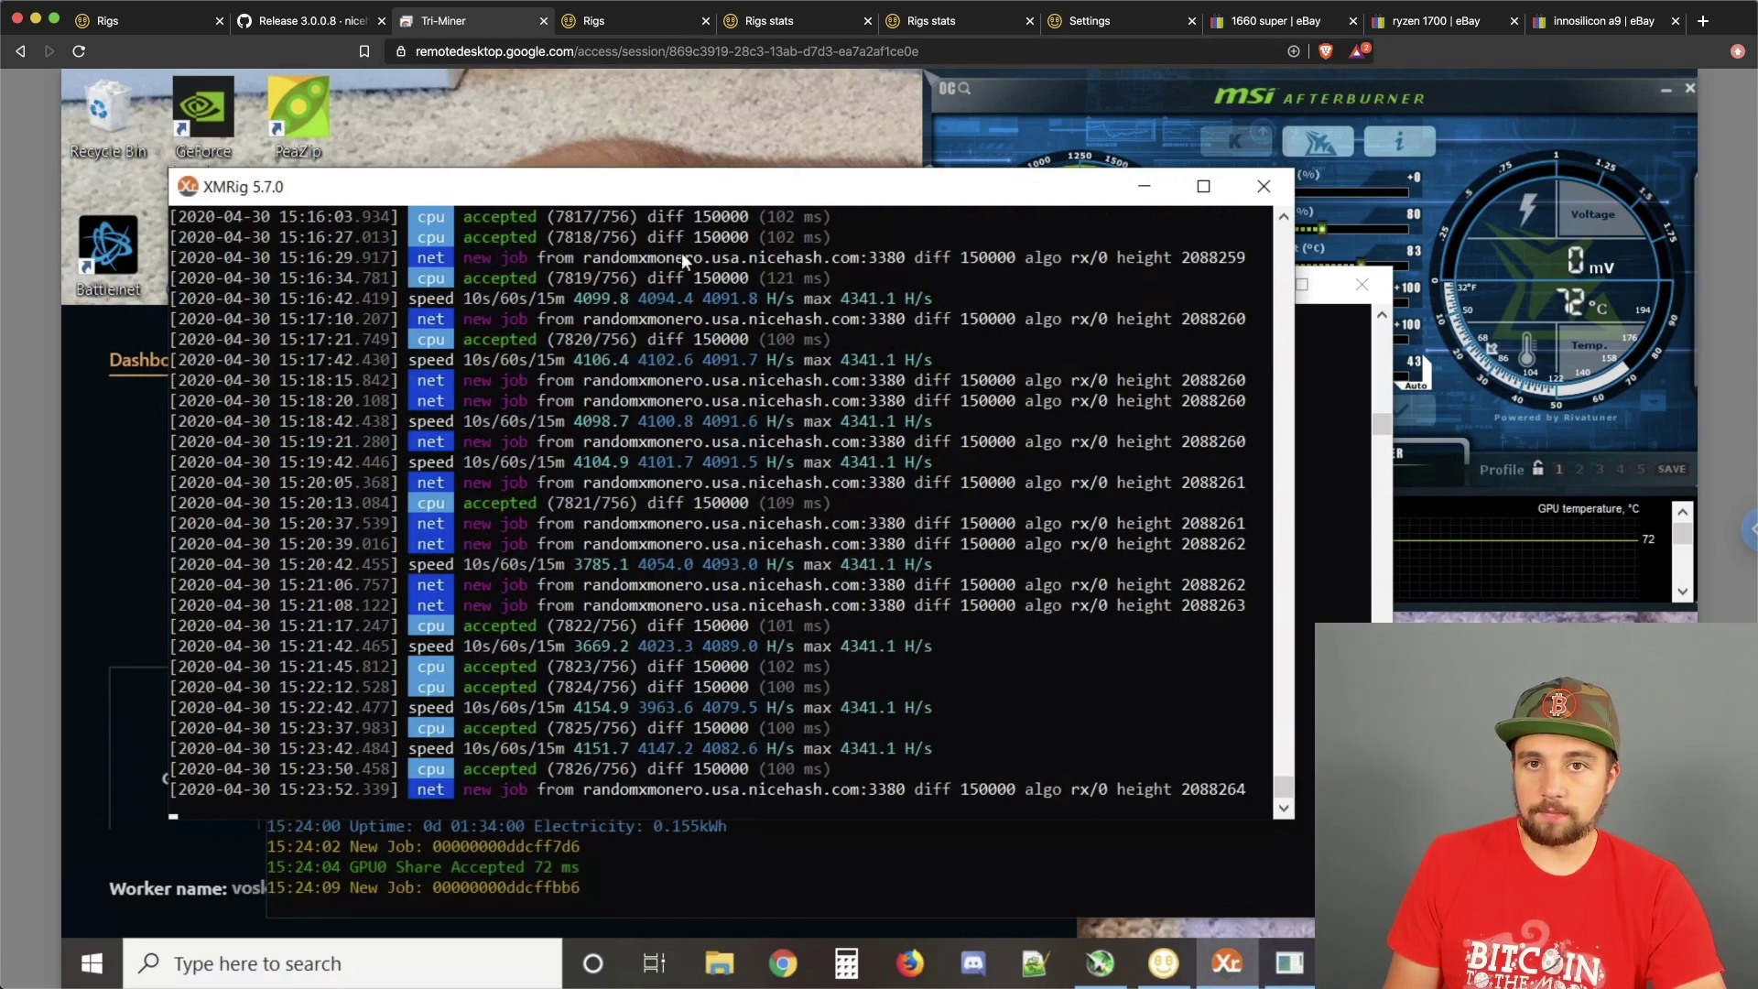
{"action": "left_click", "coordinate": [894, 868]}
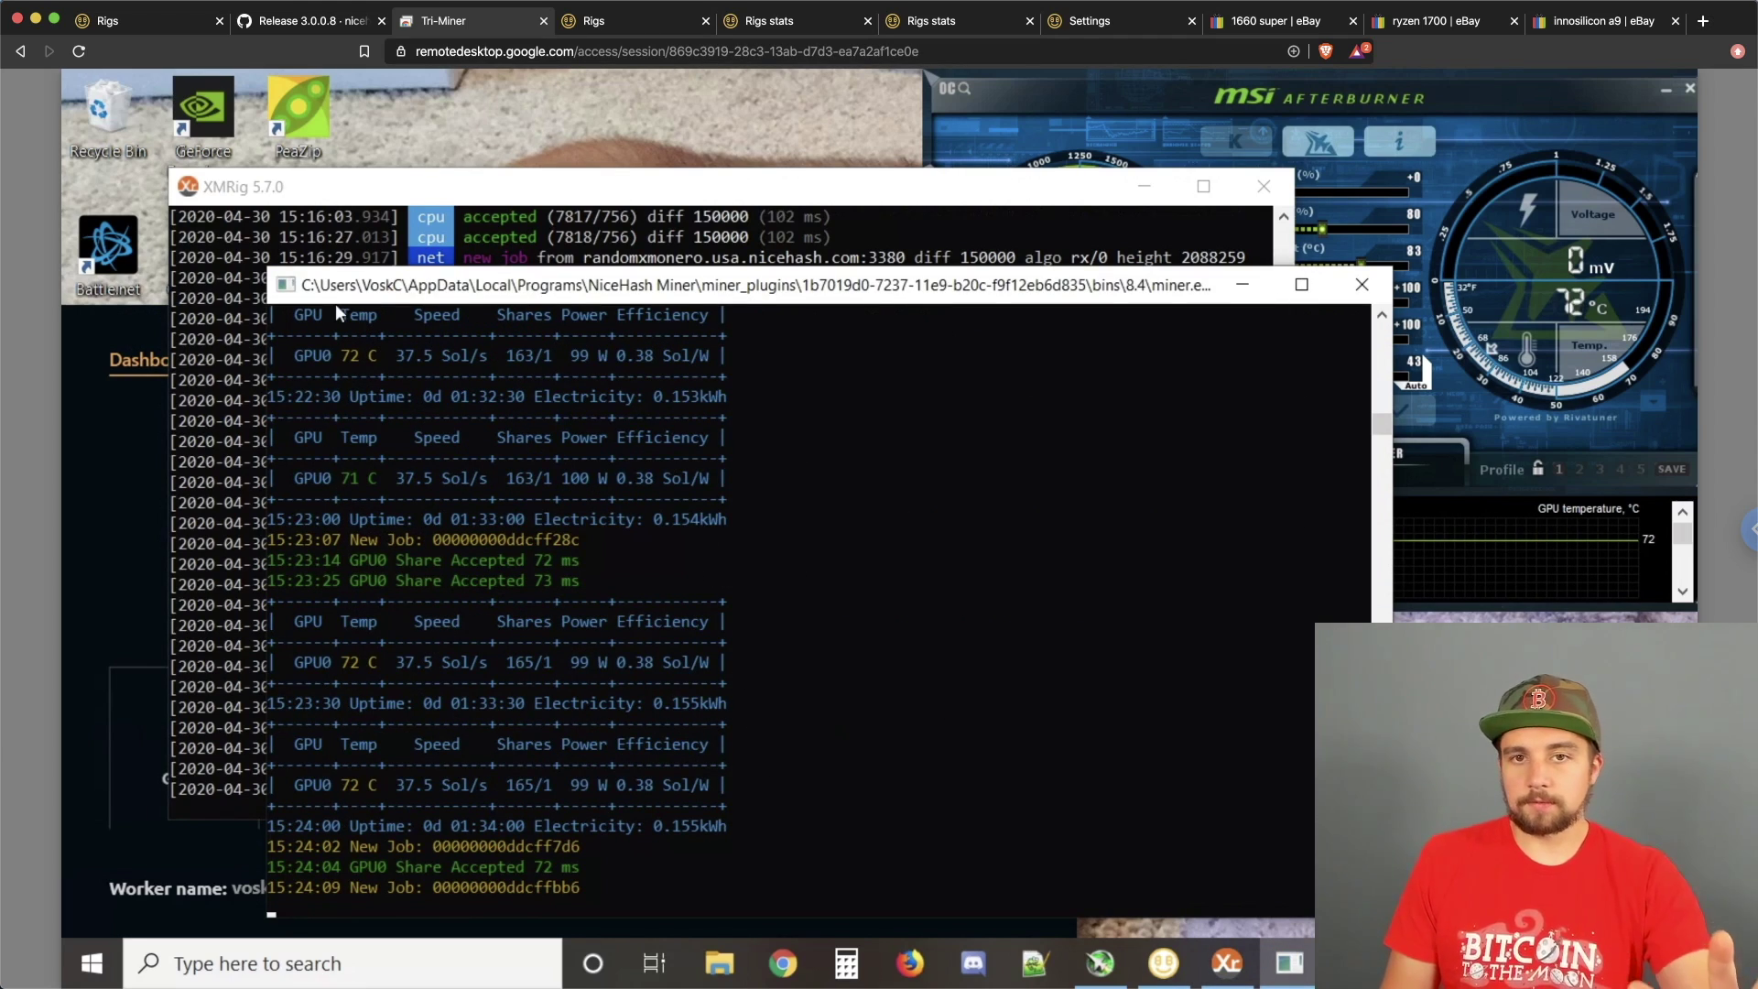
{"action": "left_click", "coordinate": [139, 453]}
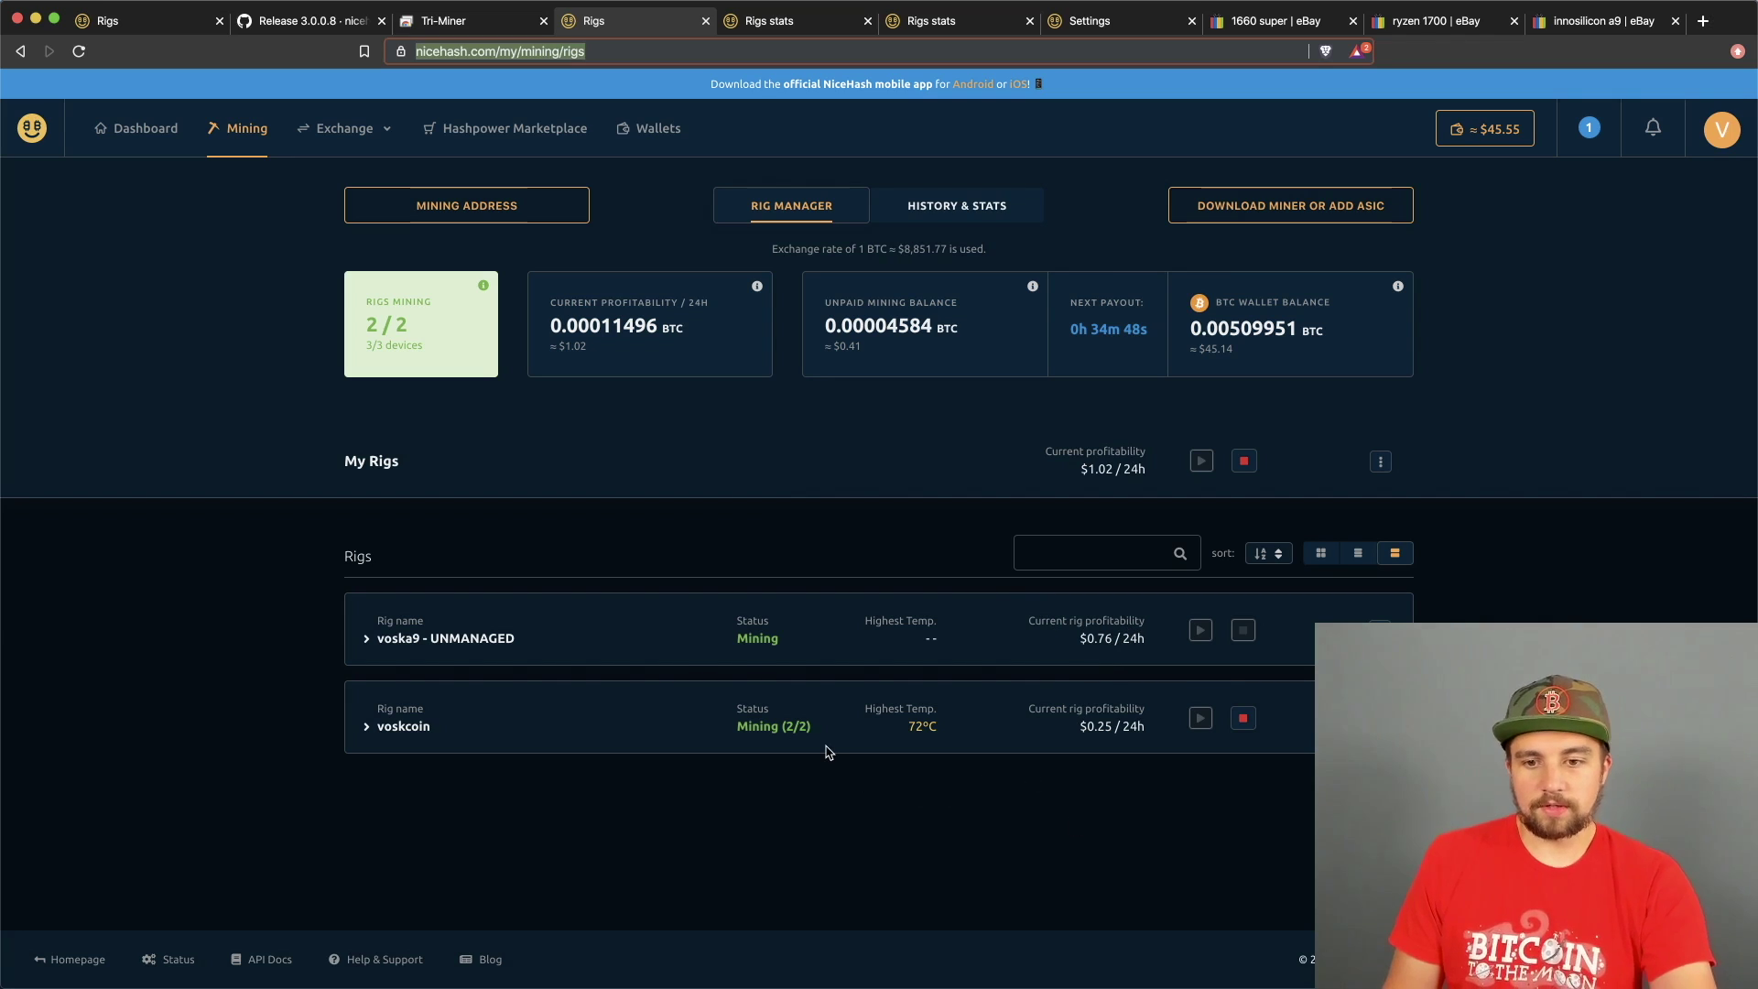
- Reload the Rigs page and view HISTORY & STATS with 0.018343 BTC projected monthly income
{"action": "left_click", "coordinate": [80, 53]}
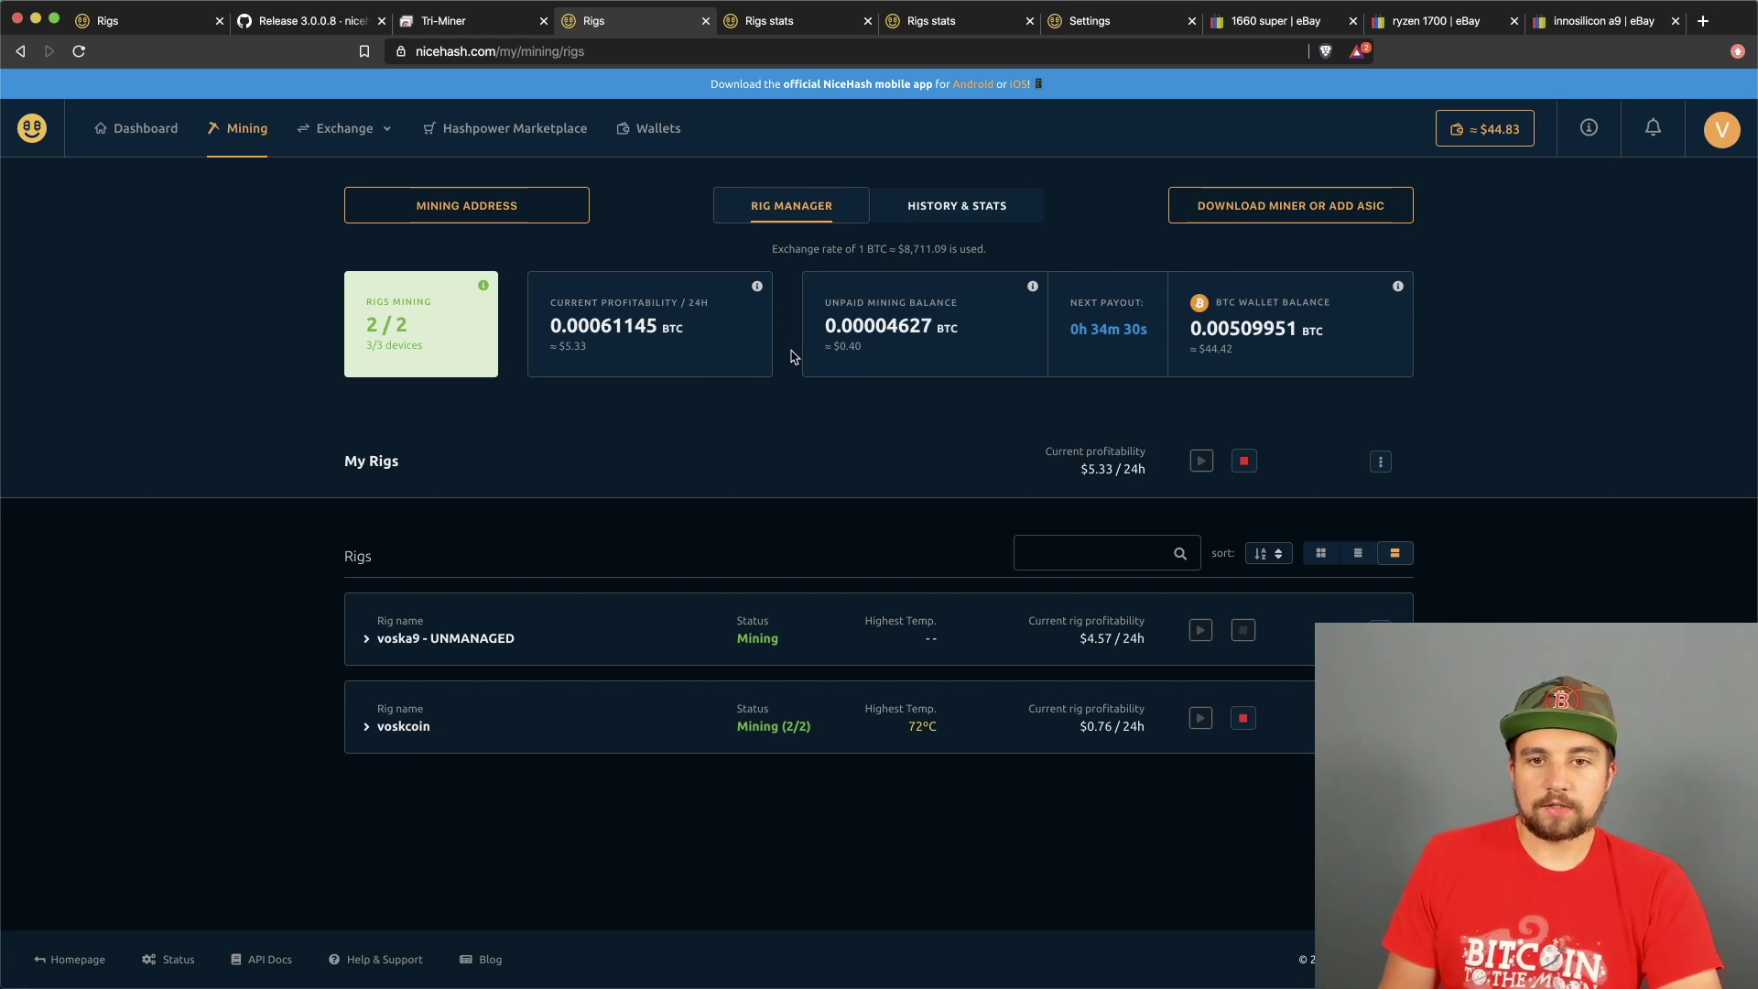
{"action": "left_click", "coordinate": [954, 205]}
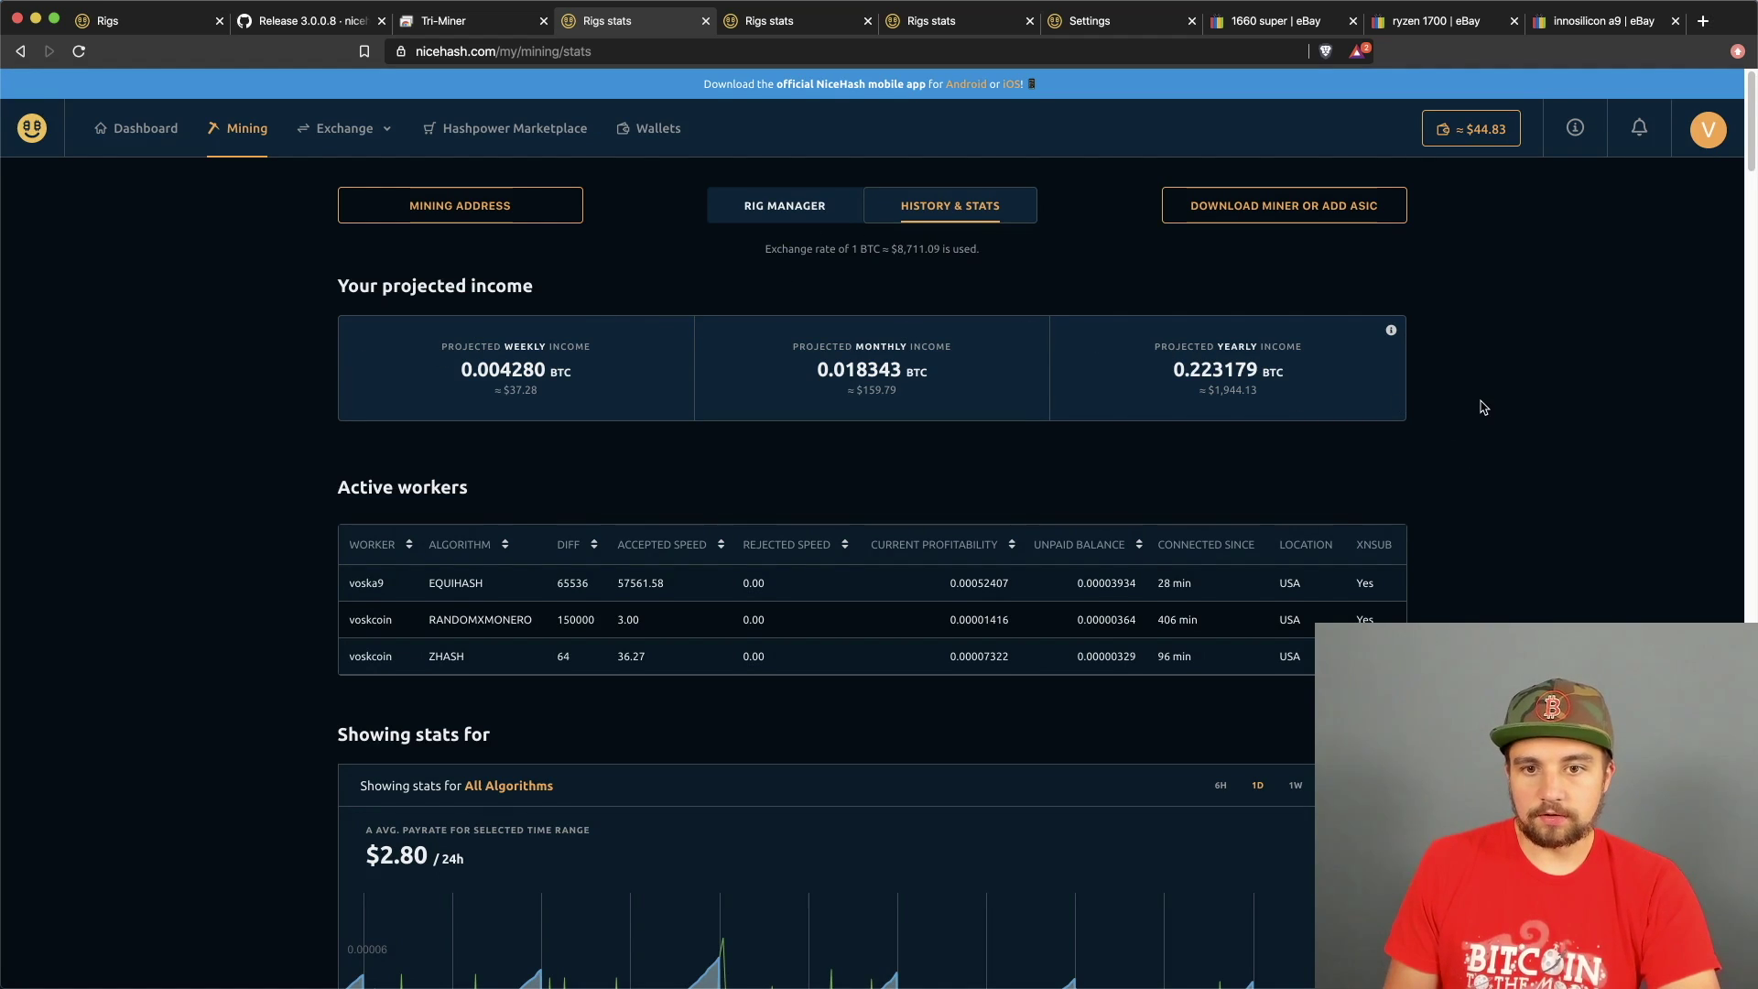
- Scroll down to the Last mining payments list of about 0.00005 BTC payments, Apr 28–30
{"action": "scroll", "coordinate": [578, 515], "scroll_direction": "down", "scroll_amount": 5}
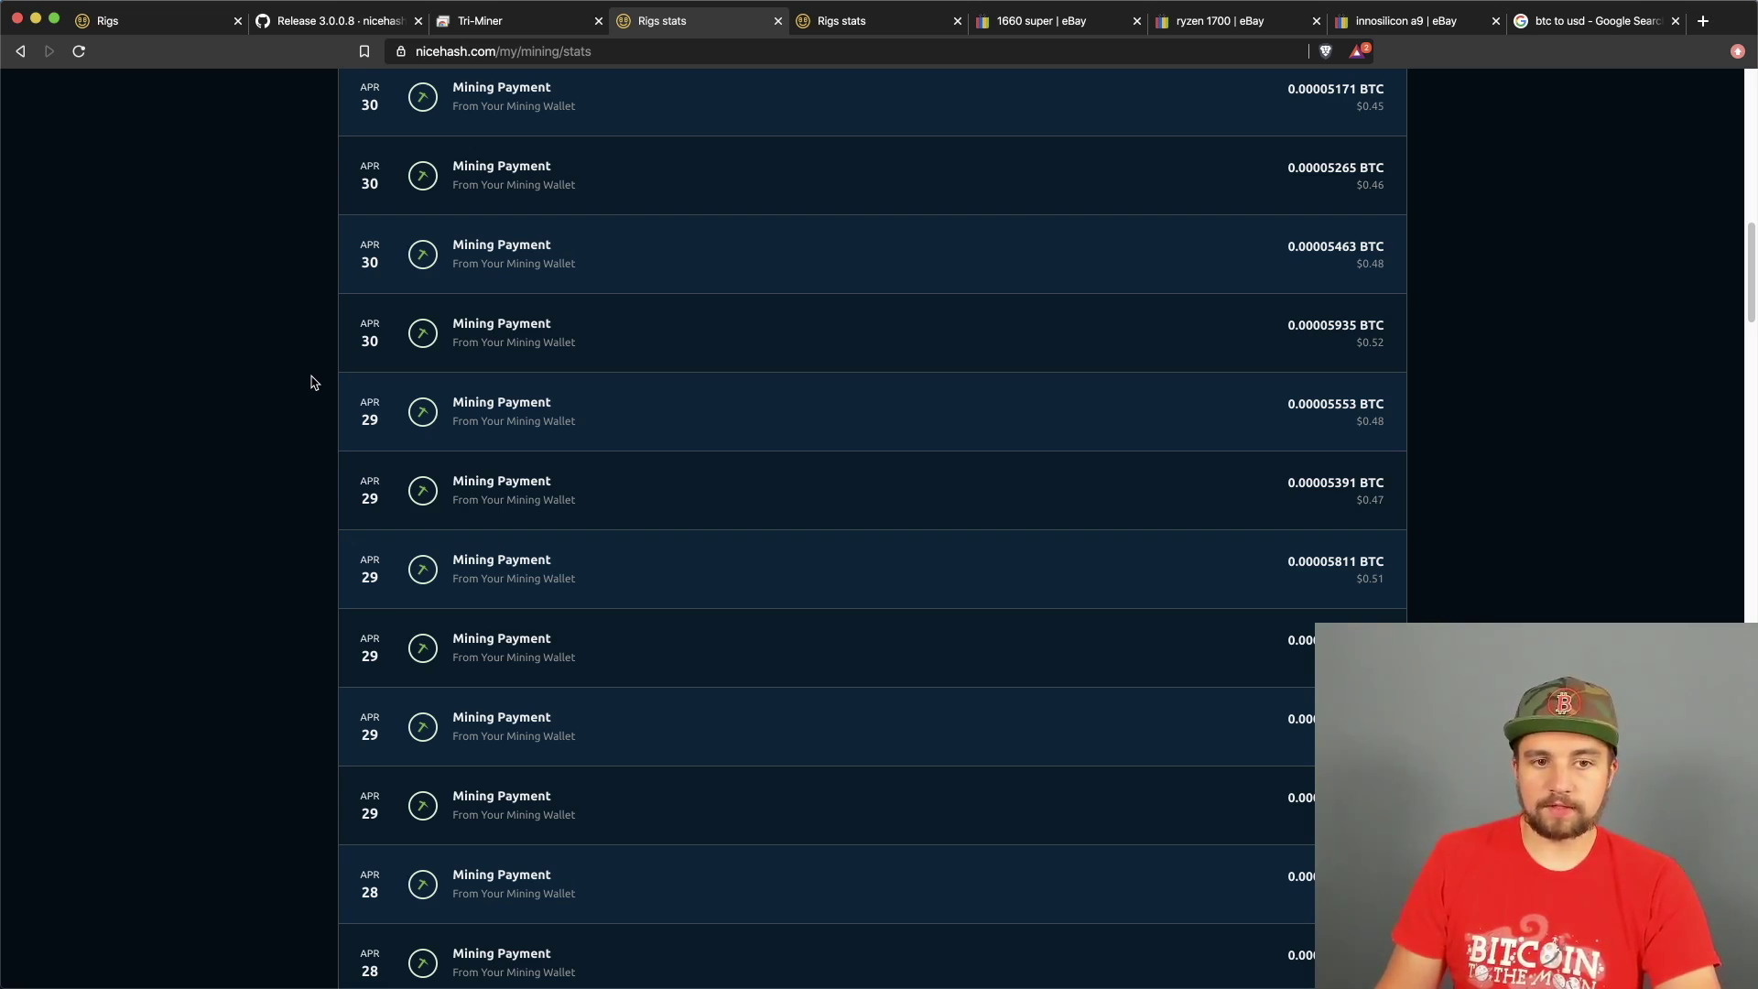
- Highlight the Apr 29 payment rows, then view the converter showing 0.00034569 BTC as 3.04 USD
{"action": "left_click_drag", "start_coordinate": [330, 381], "coordinate": [1145, 818]}
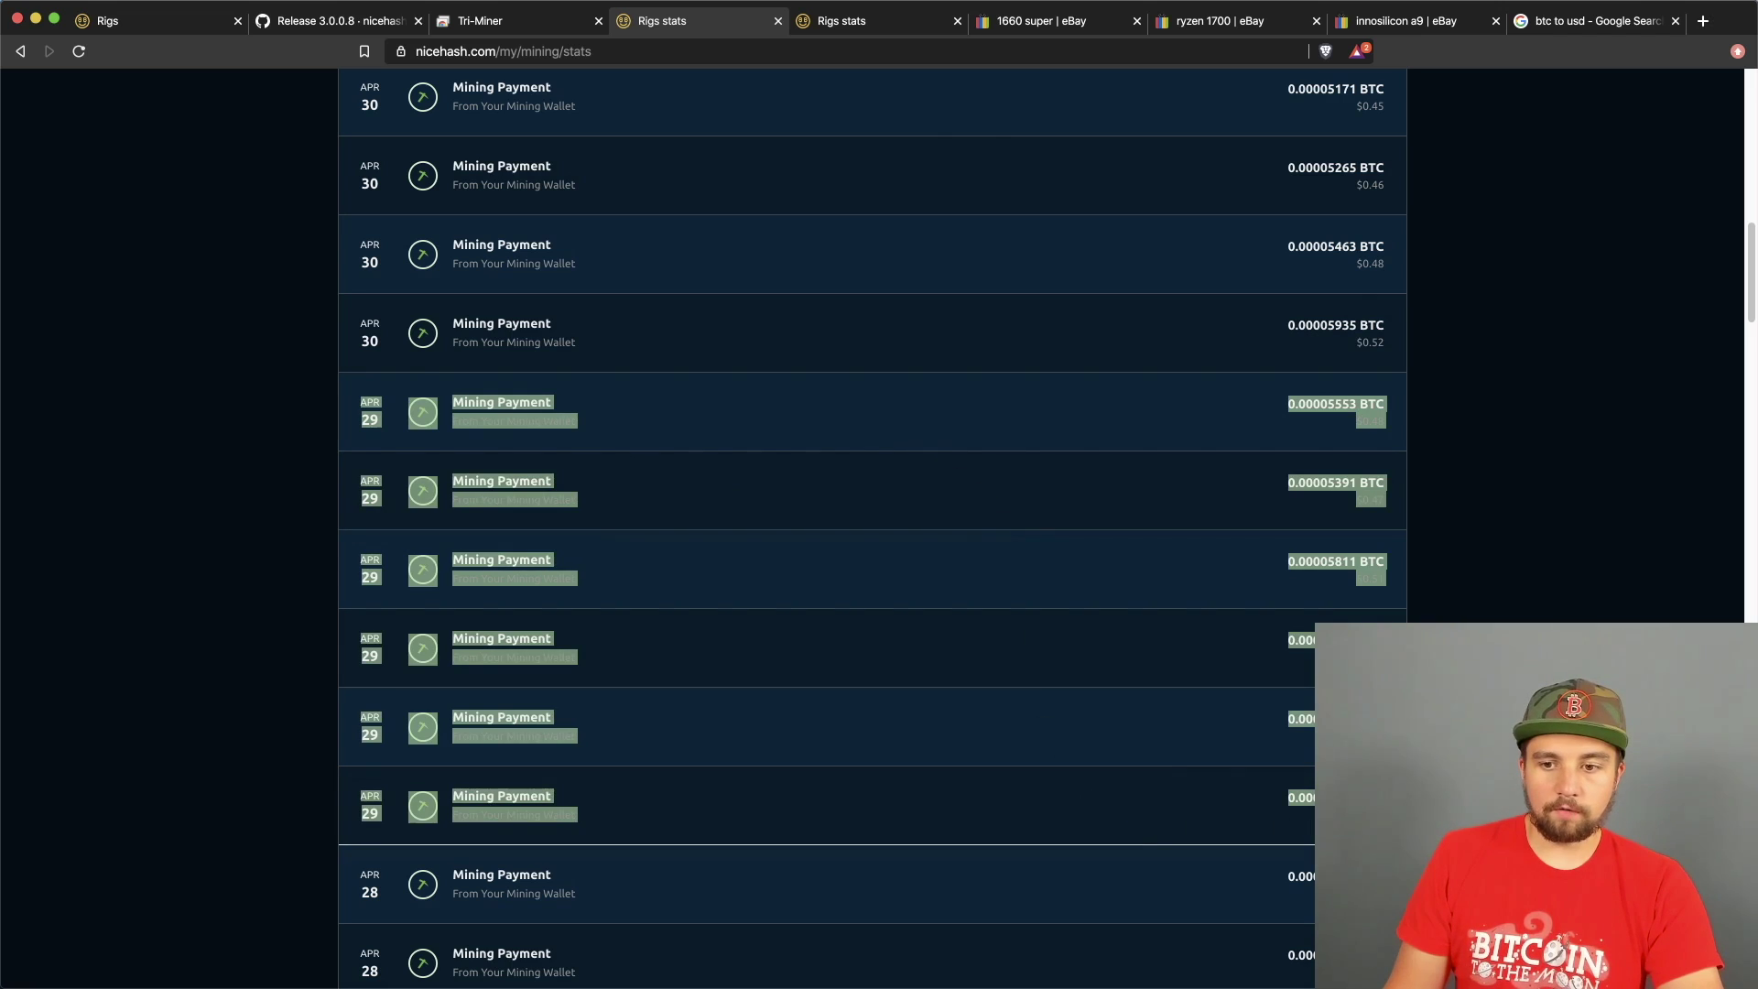
{"action": "left_click", "coordinate": [1007, 732]}
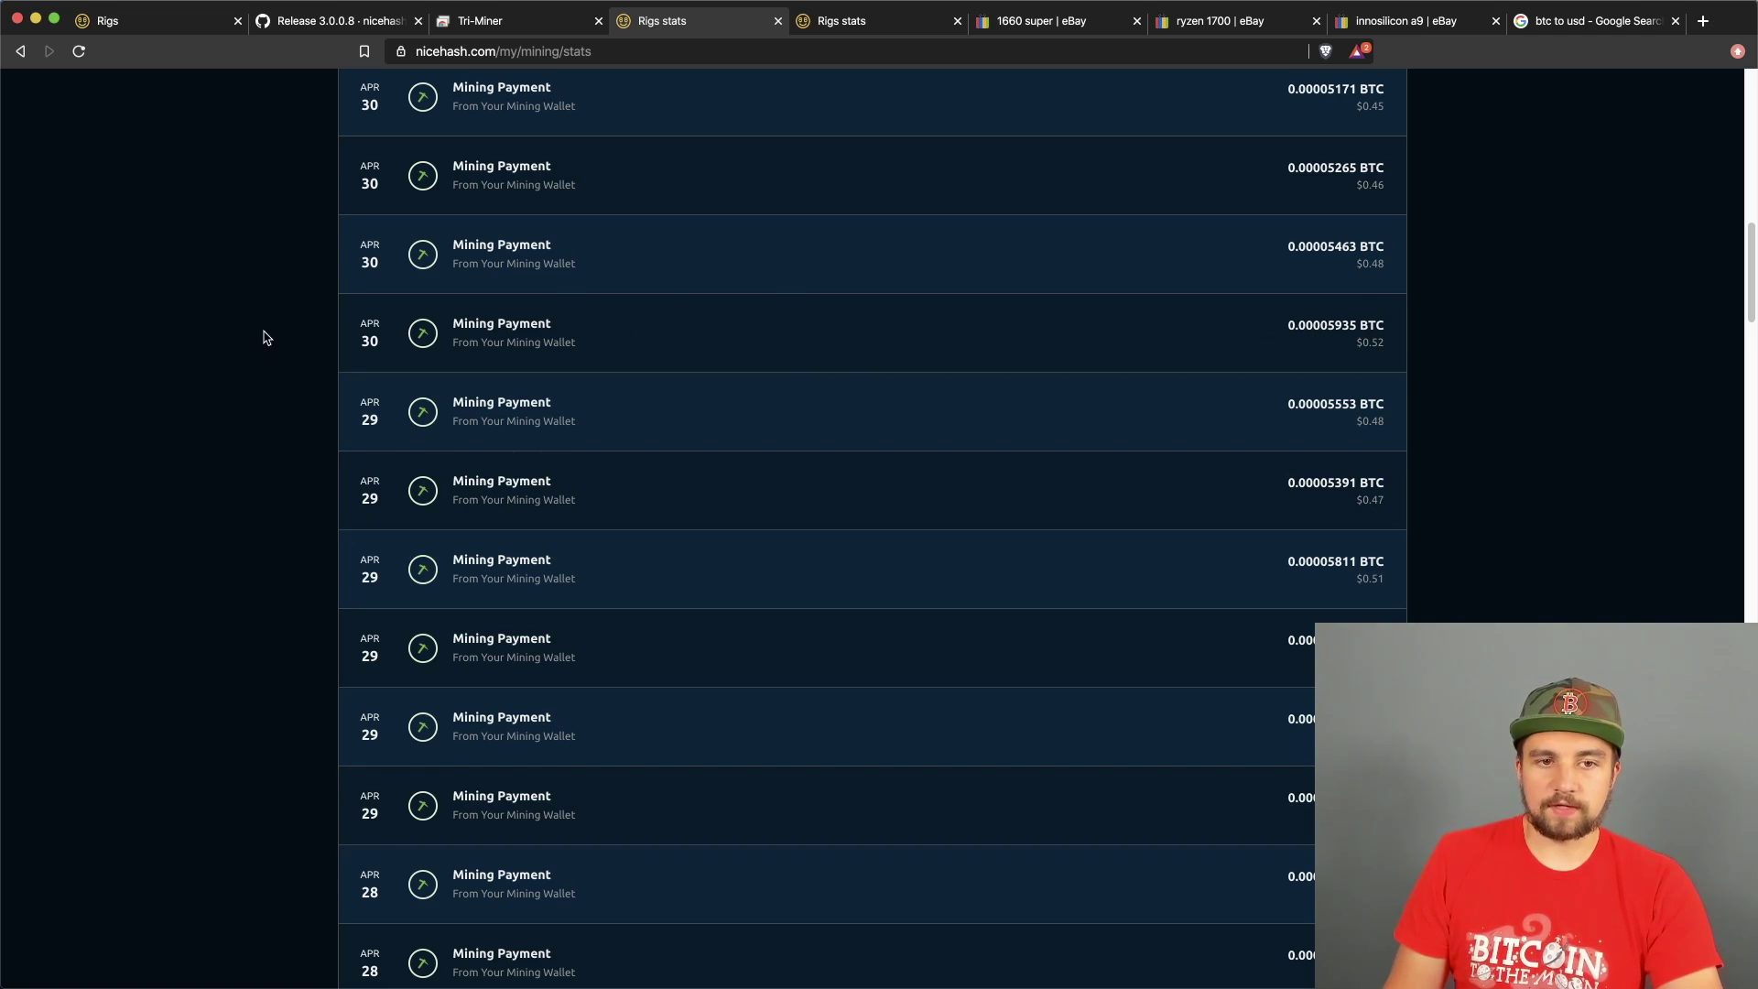
{"action": "left_click_drag", "start_coordinate": [351, 392], "coordinate": [1039, 620]}
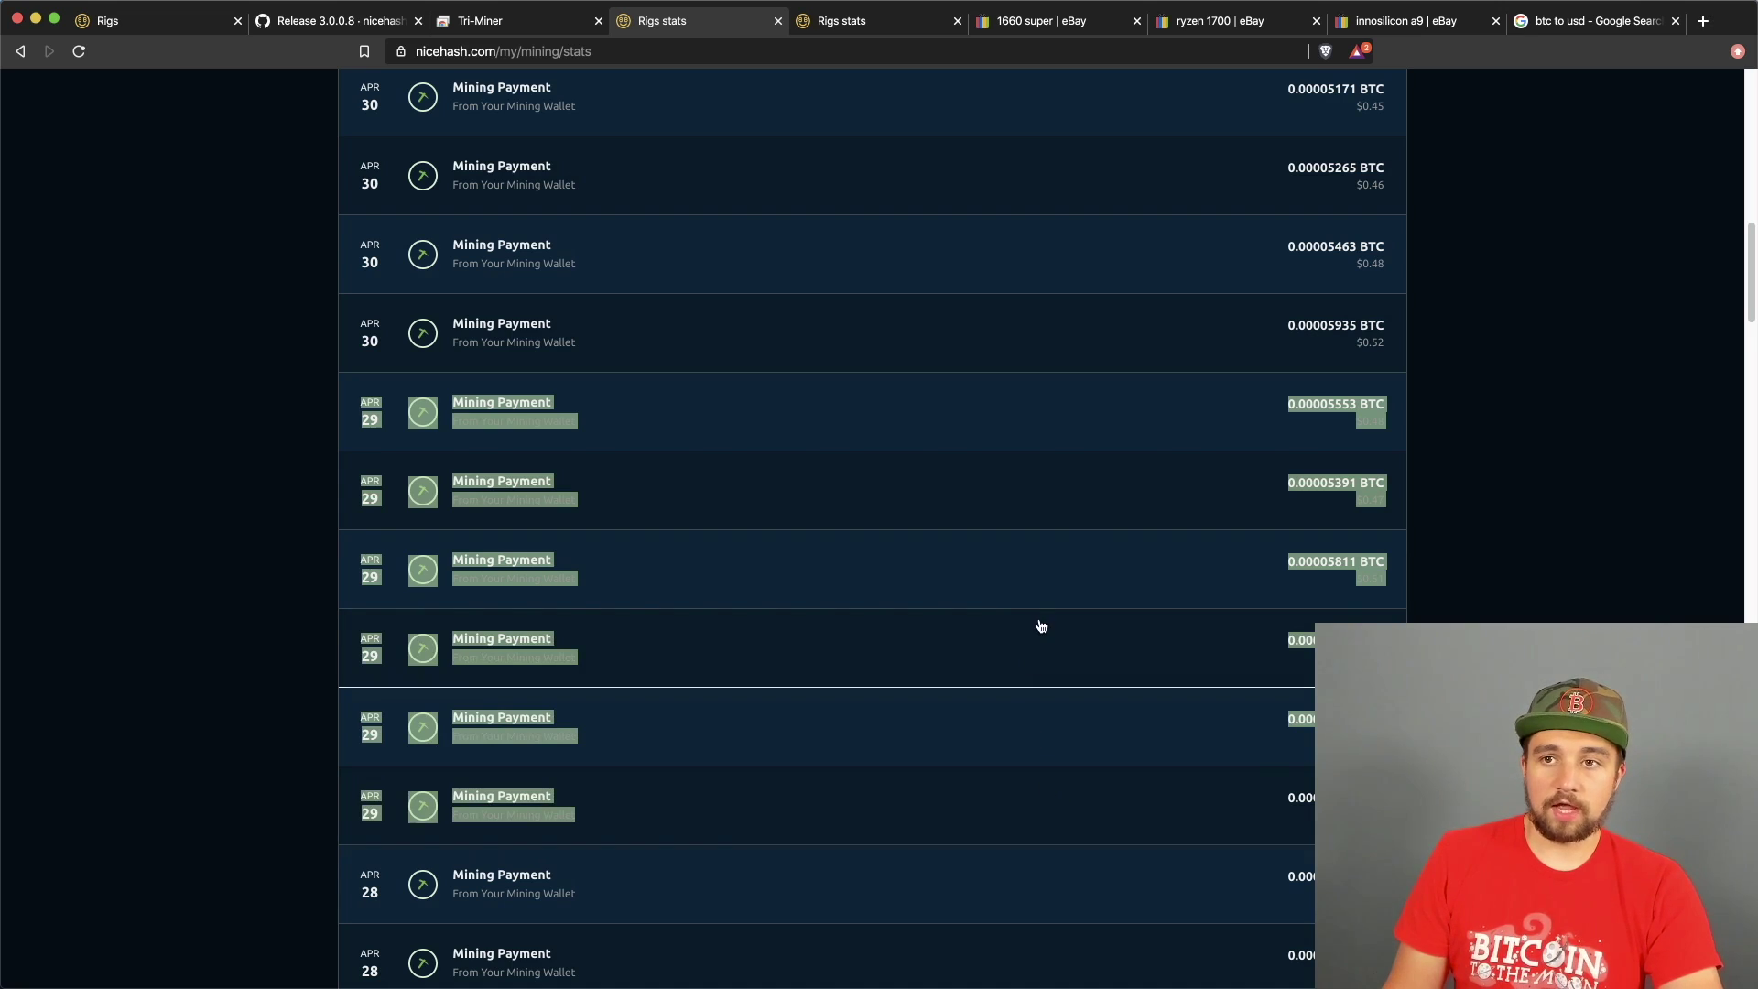
{"action": "left_click", "coordinate": [1589, 20]}
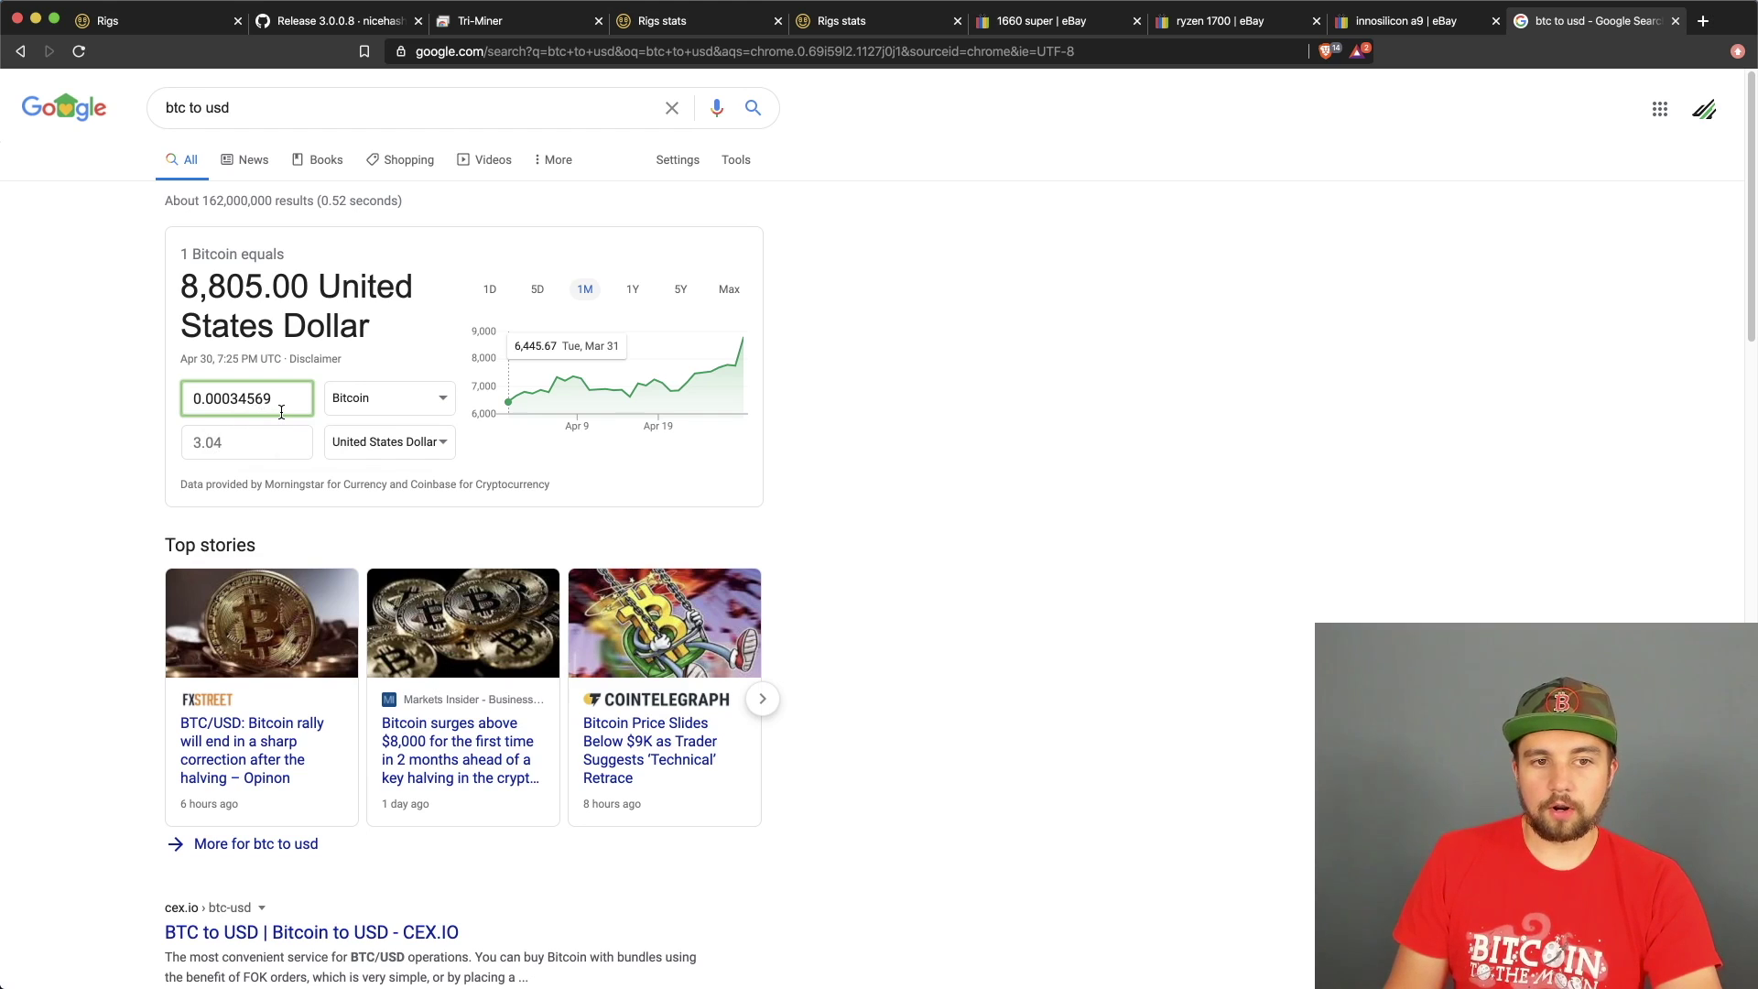
- Read the converted value: 0.00034569 BTC is about 3.04 US dollars
{"action": "left_click", "coordinate": [276, 448]}
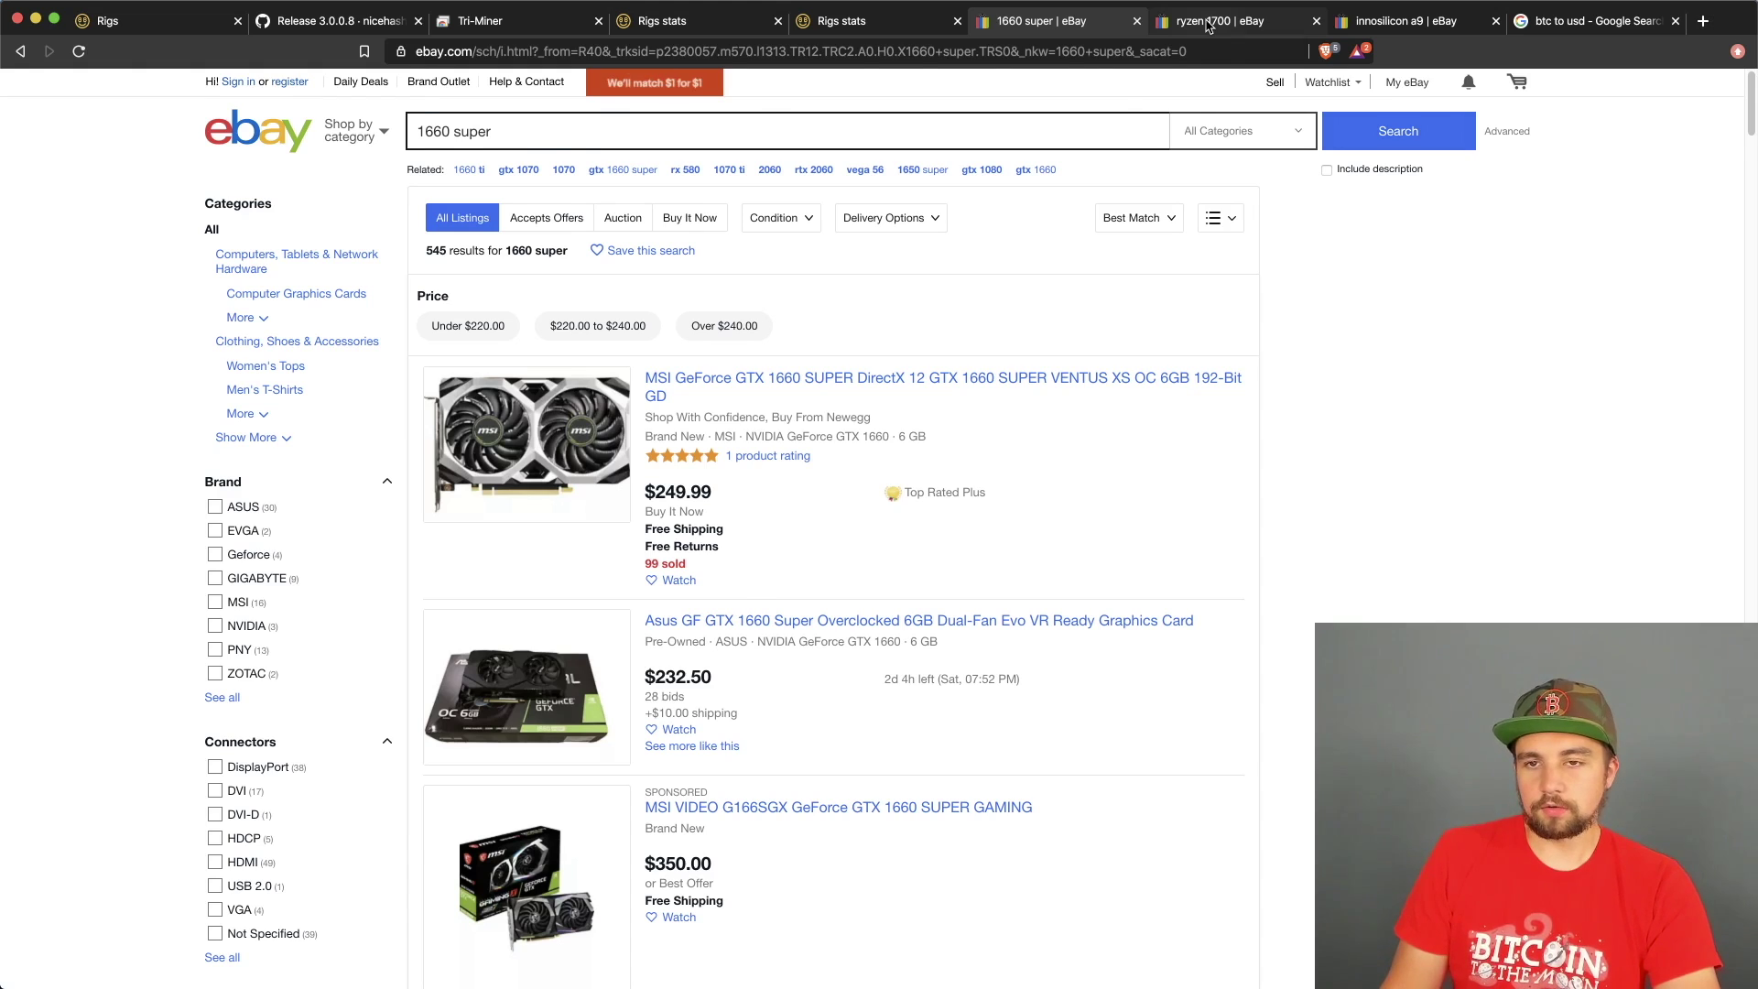
- Compare the ryzen 1700 and innosilicon a9 eBay listings
{"action": "left_click", "coordinate": [1207, 23]}
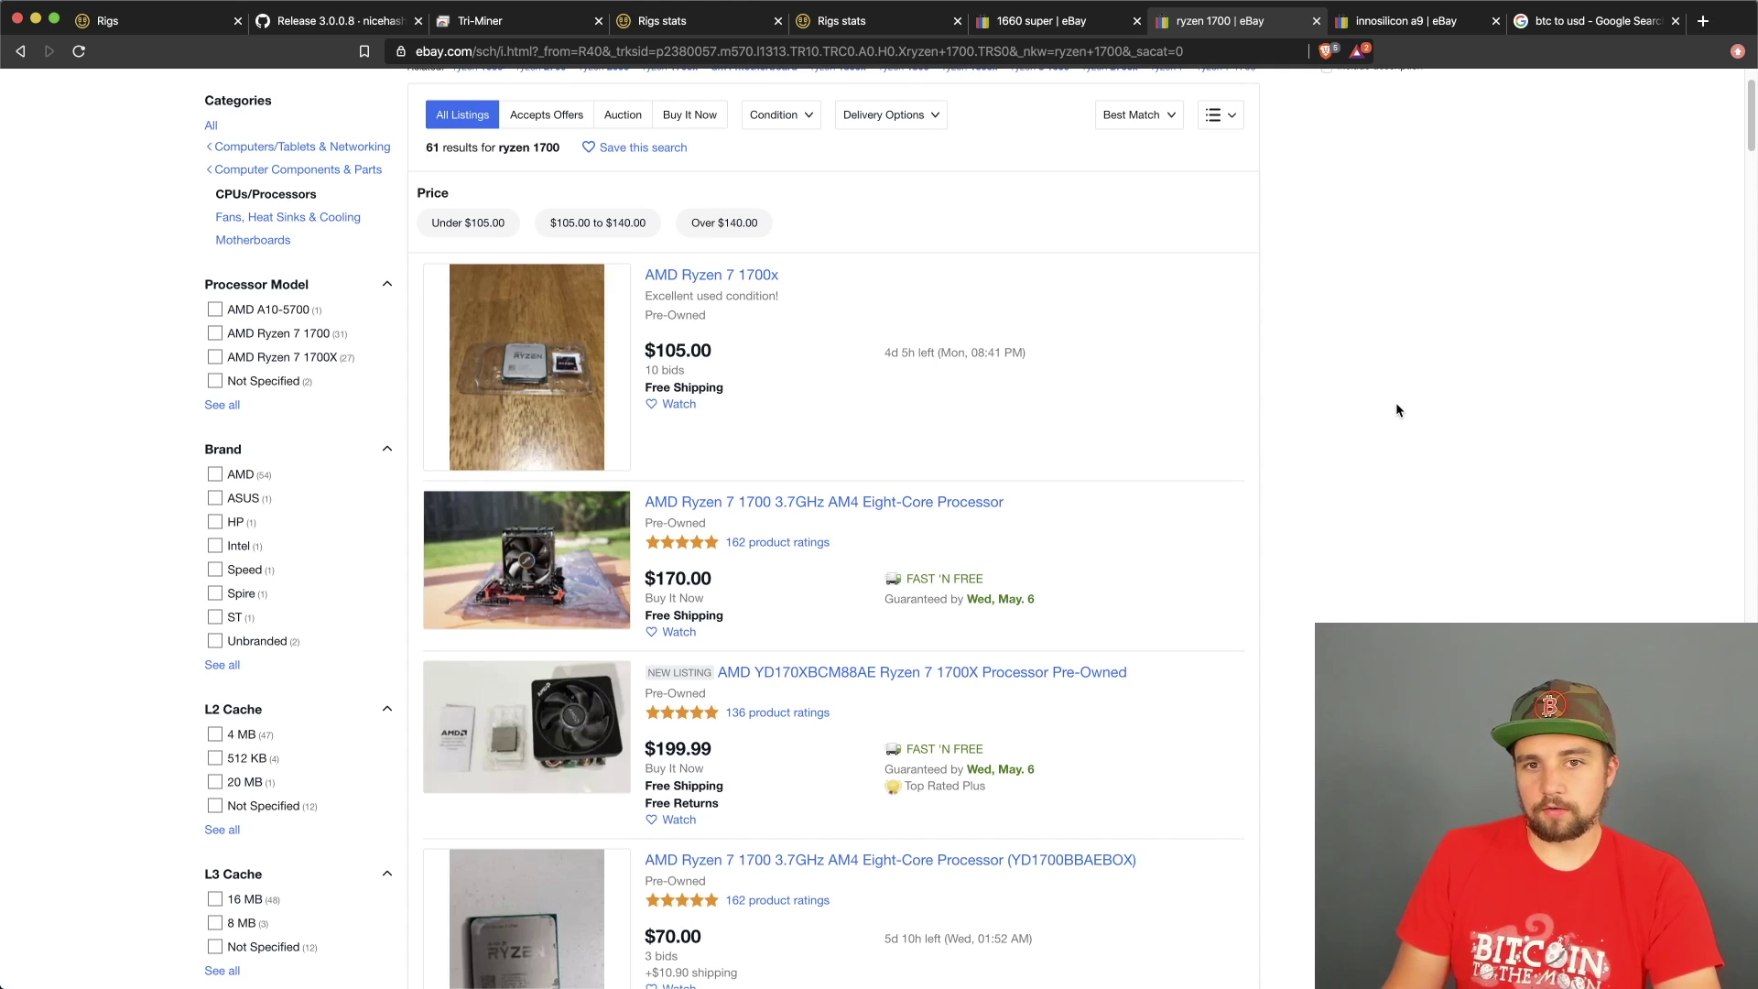
{"action": "left_click", "coordinate": [1408, 34]}
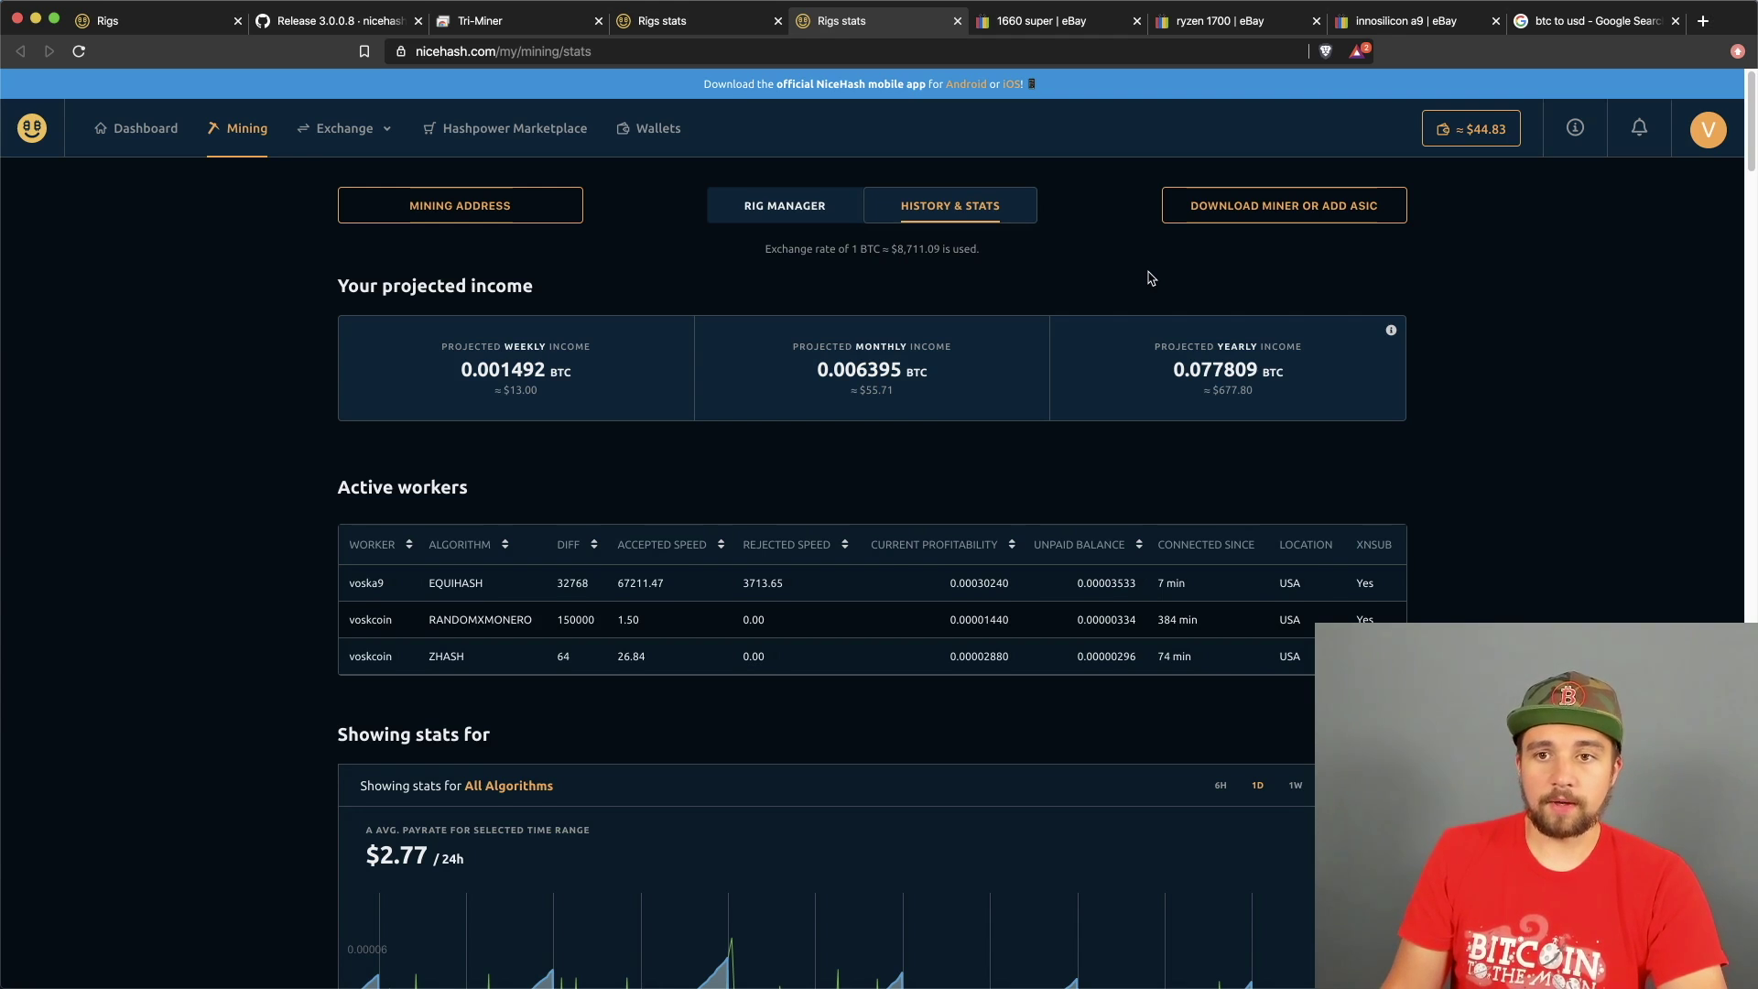
- Open the ASIC connection form and enter worker name 'asdad'
{"action": "left_click", "coordinate": [1273, 206]}
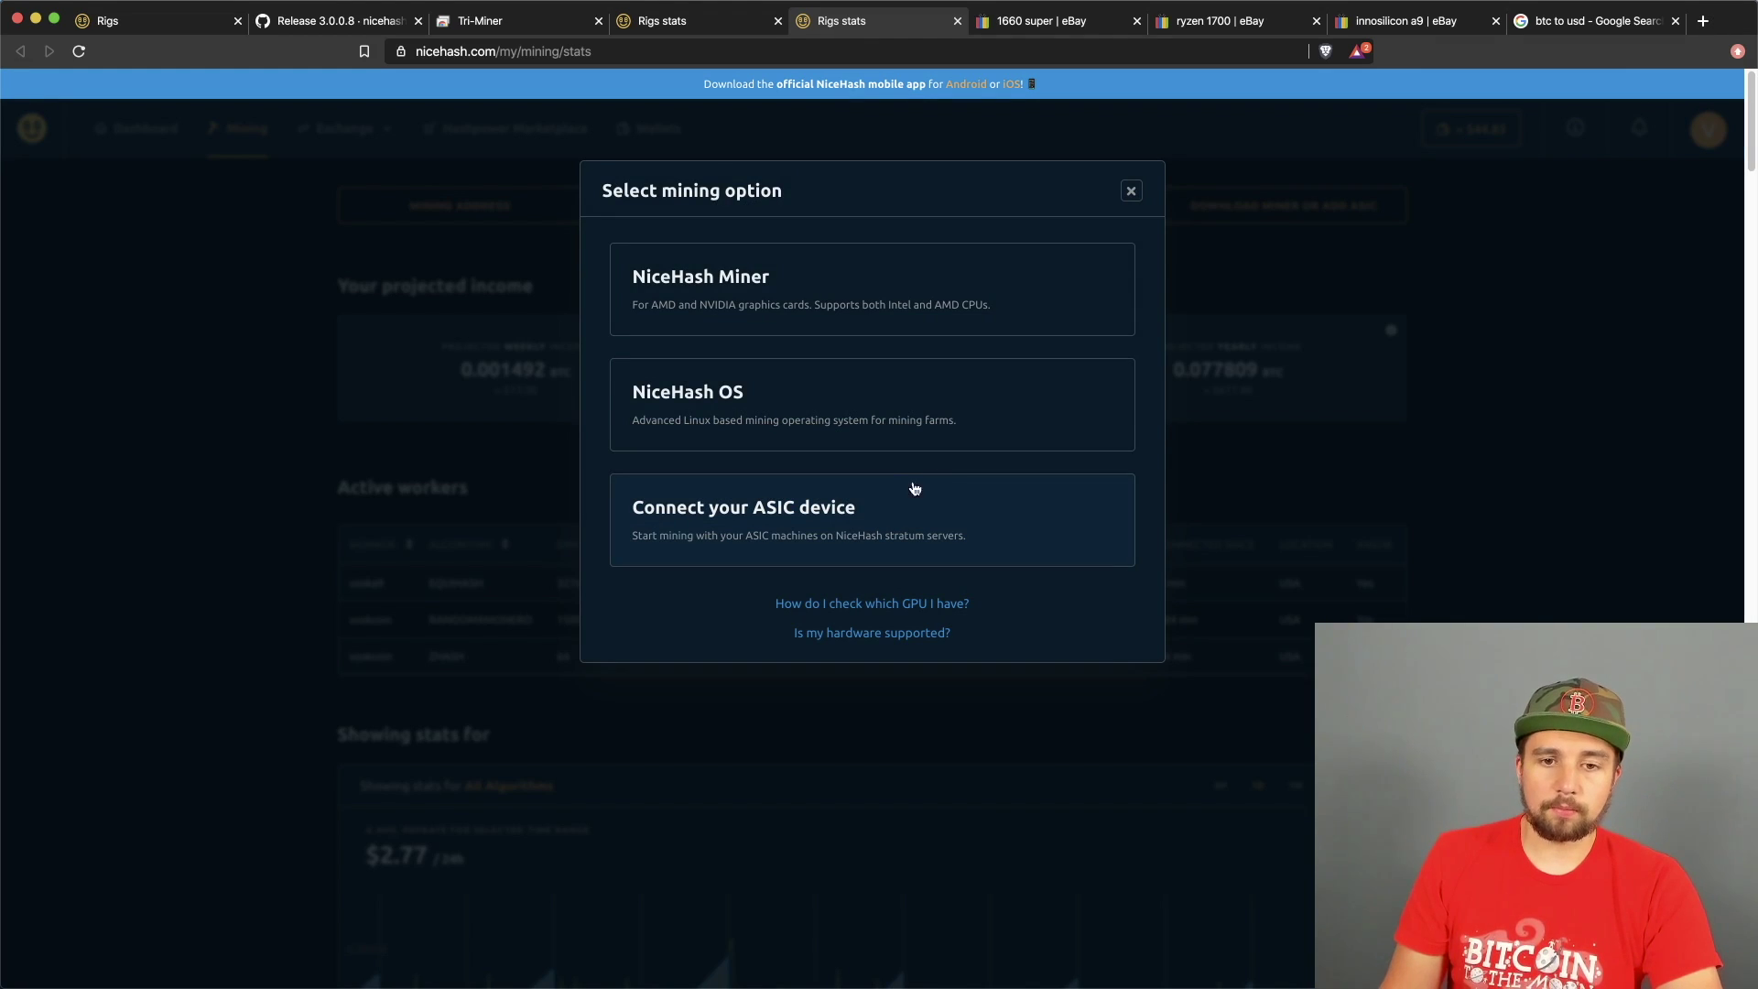
{"action": "left_click", "coordinate": [884, 485]}
{"action": "left_click", "coordinate": [862, 616]}
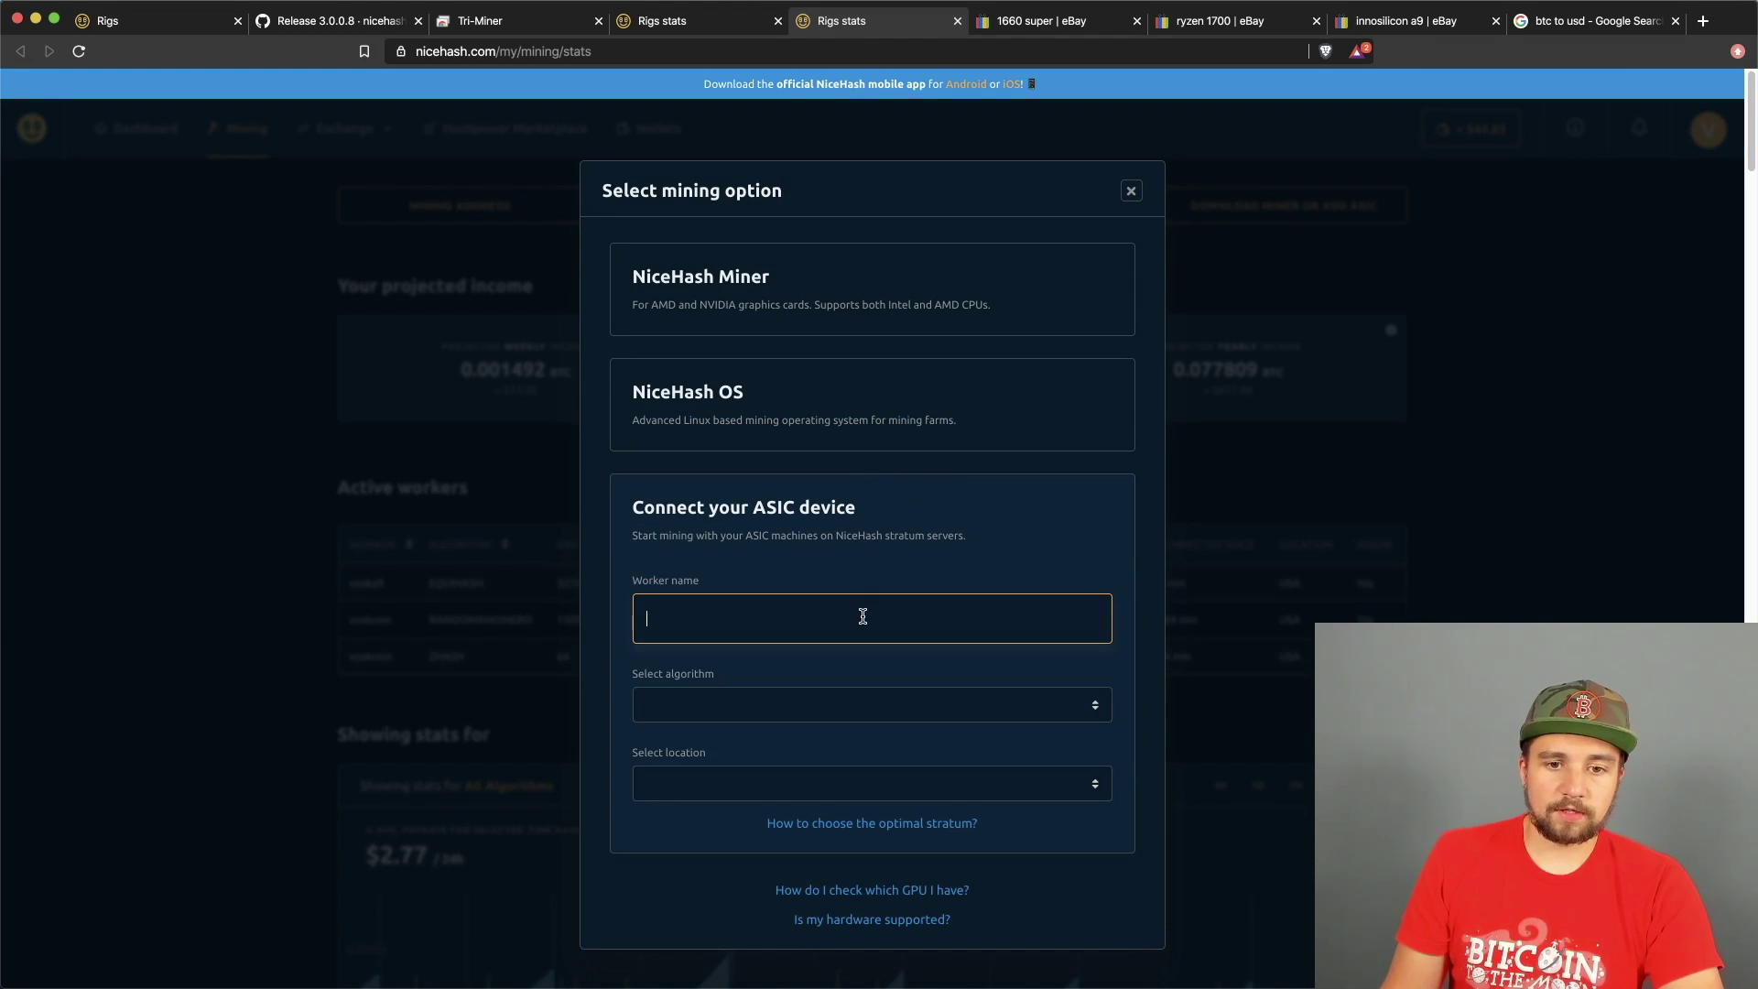
{"action": "type", "text": "asdad"}
- Choose the Equihash algorithm and the USA - San Jose server, then review the stratum URL and username
{"action": "left_click", "coordinate": [785, 714]}
{"action": "scroll", "coordinate": [784, 778], "scroll_direction": "down", "scroll_amount": 2}
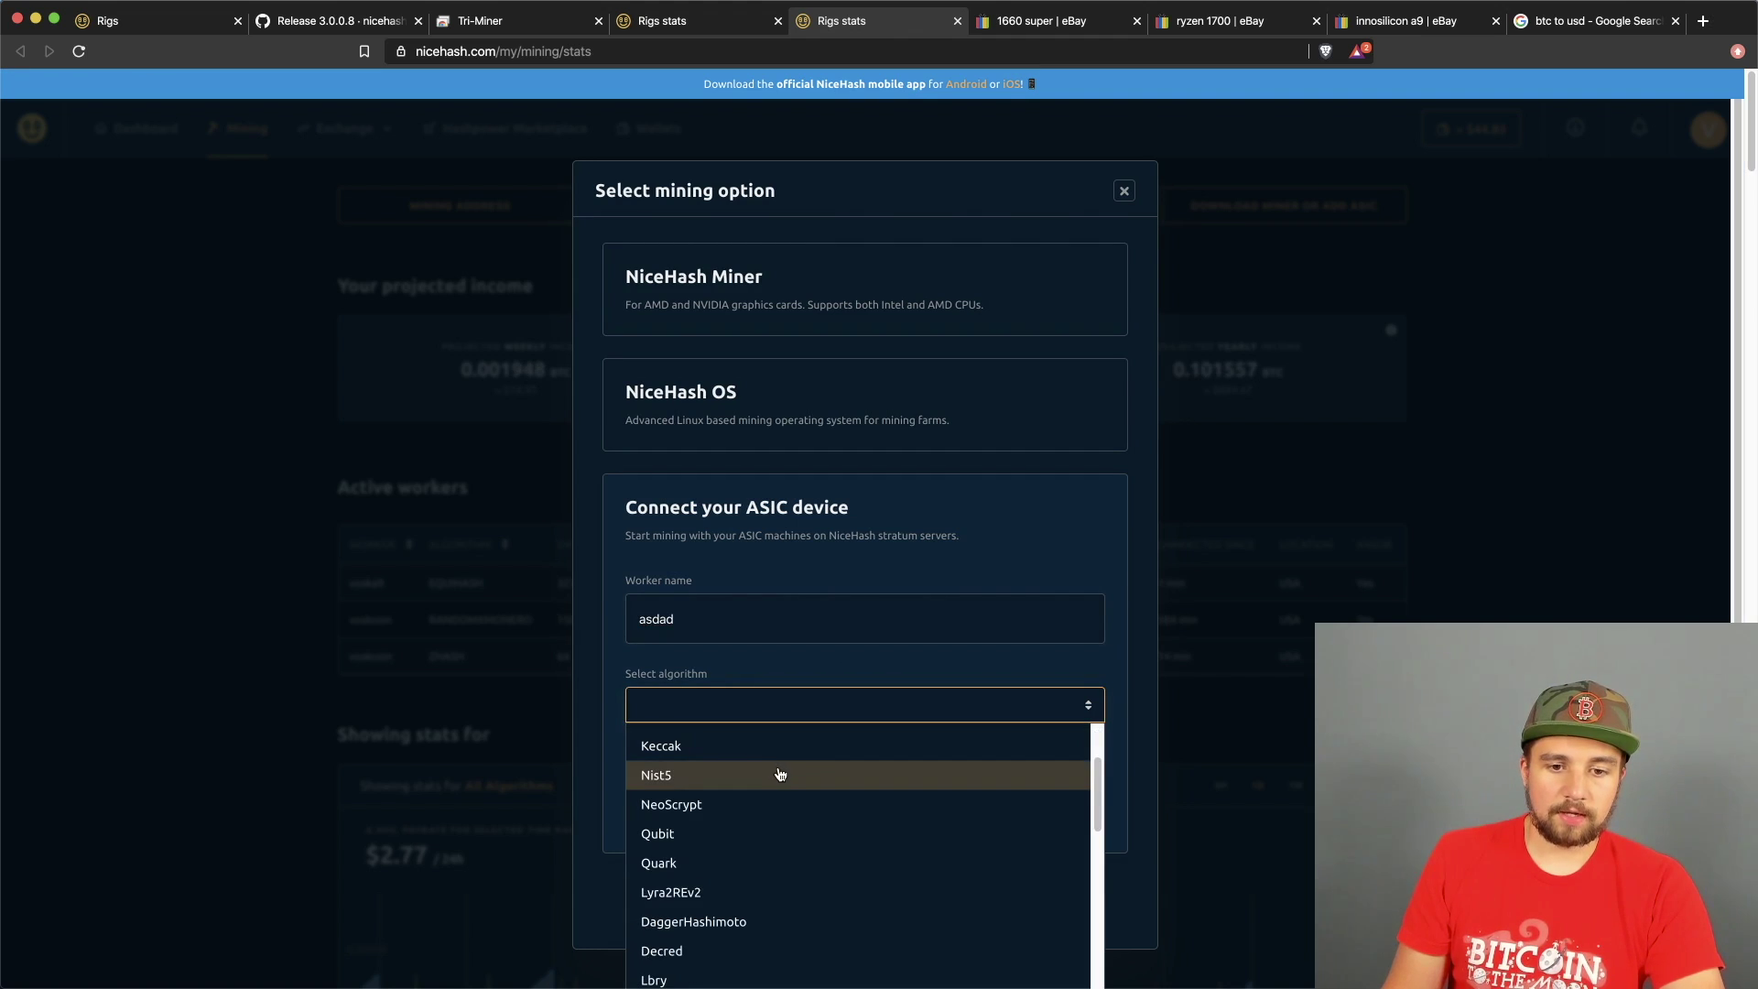
{"action": "scroll", "coordinate": [787, 810], "scroll_direction": "down", "scroll_amount": 2}
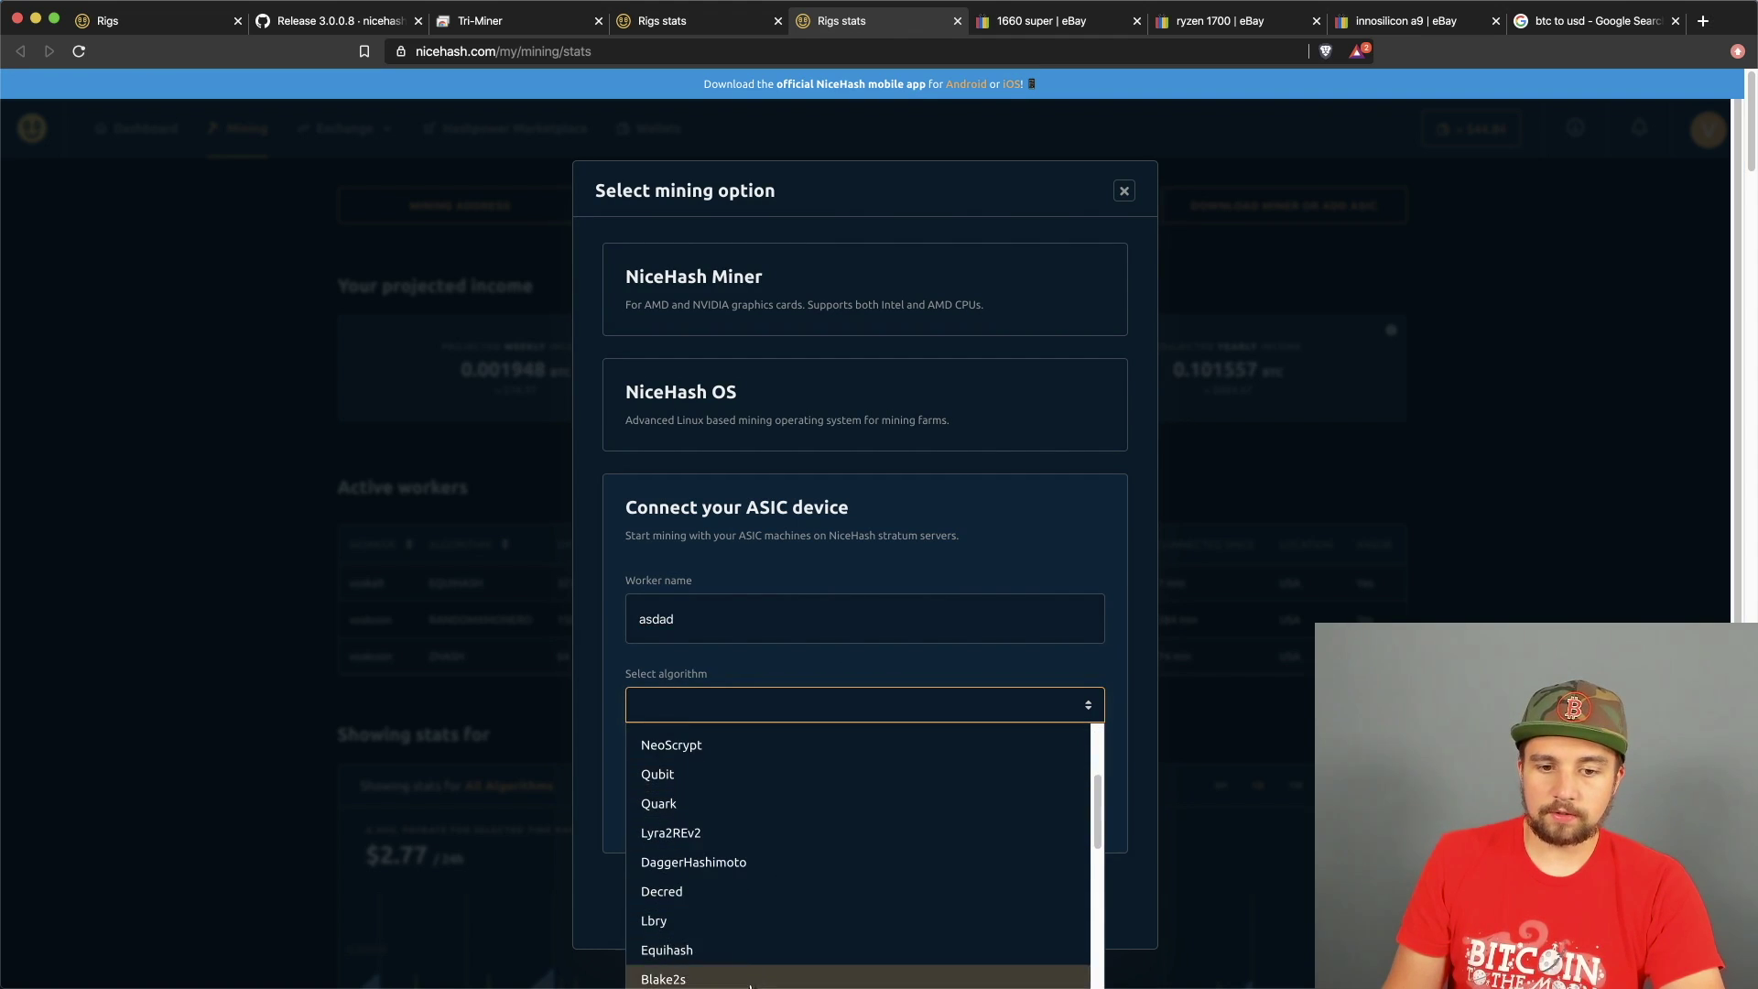
{"action": "left_click", "coordinate": [733, 964]}
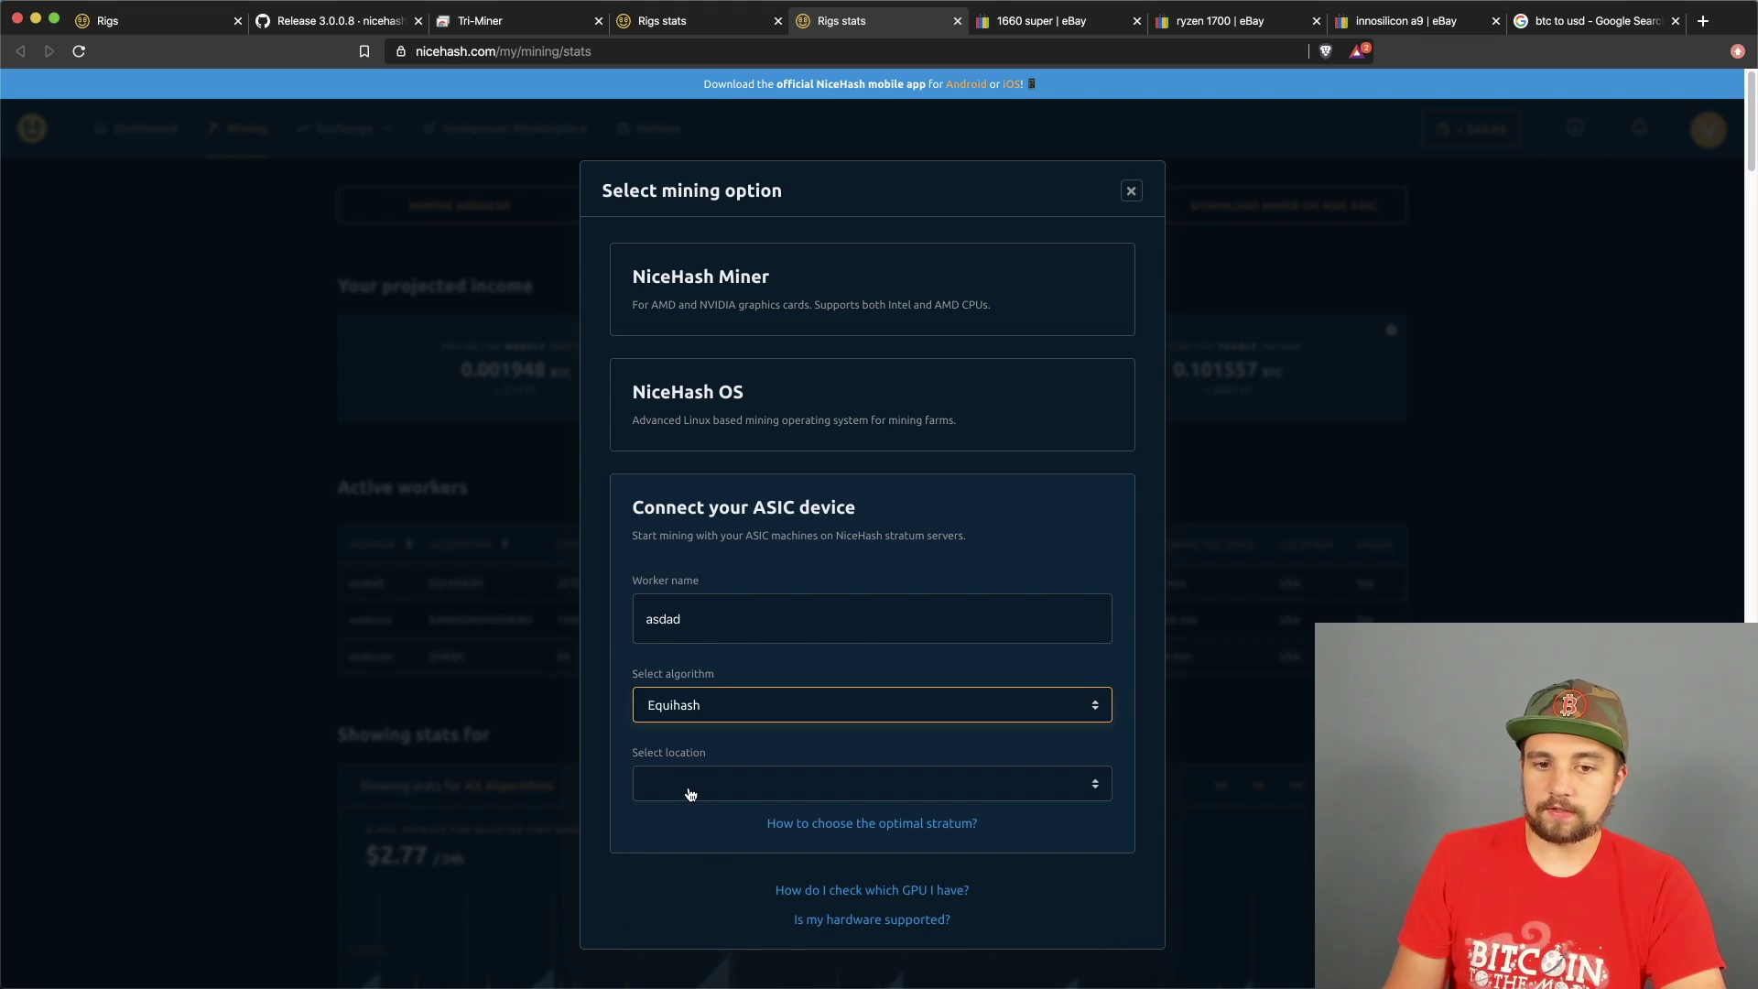
{"action": "left_click", "coordinate": [690, 794]}
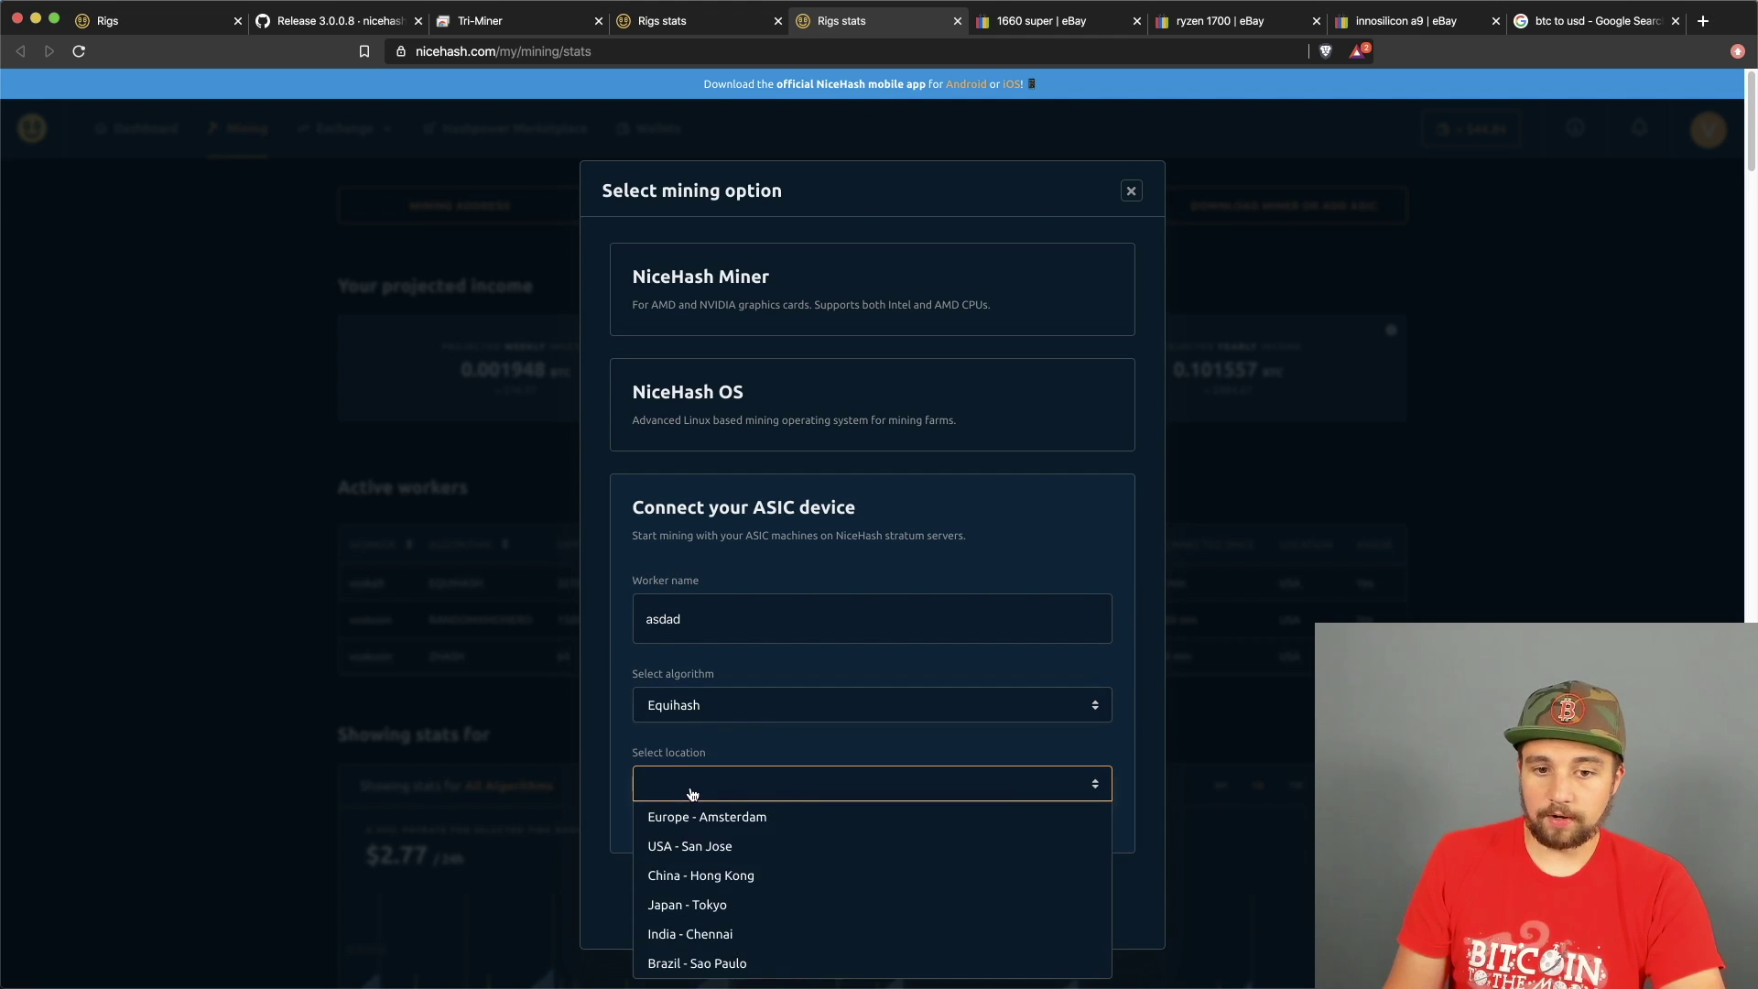
{"action": "left_click", "coordinate": [737, 856]}
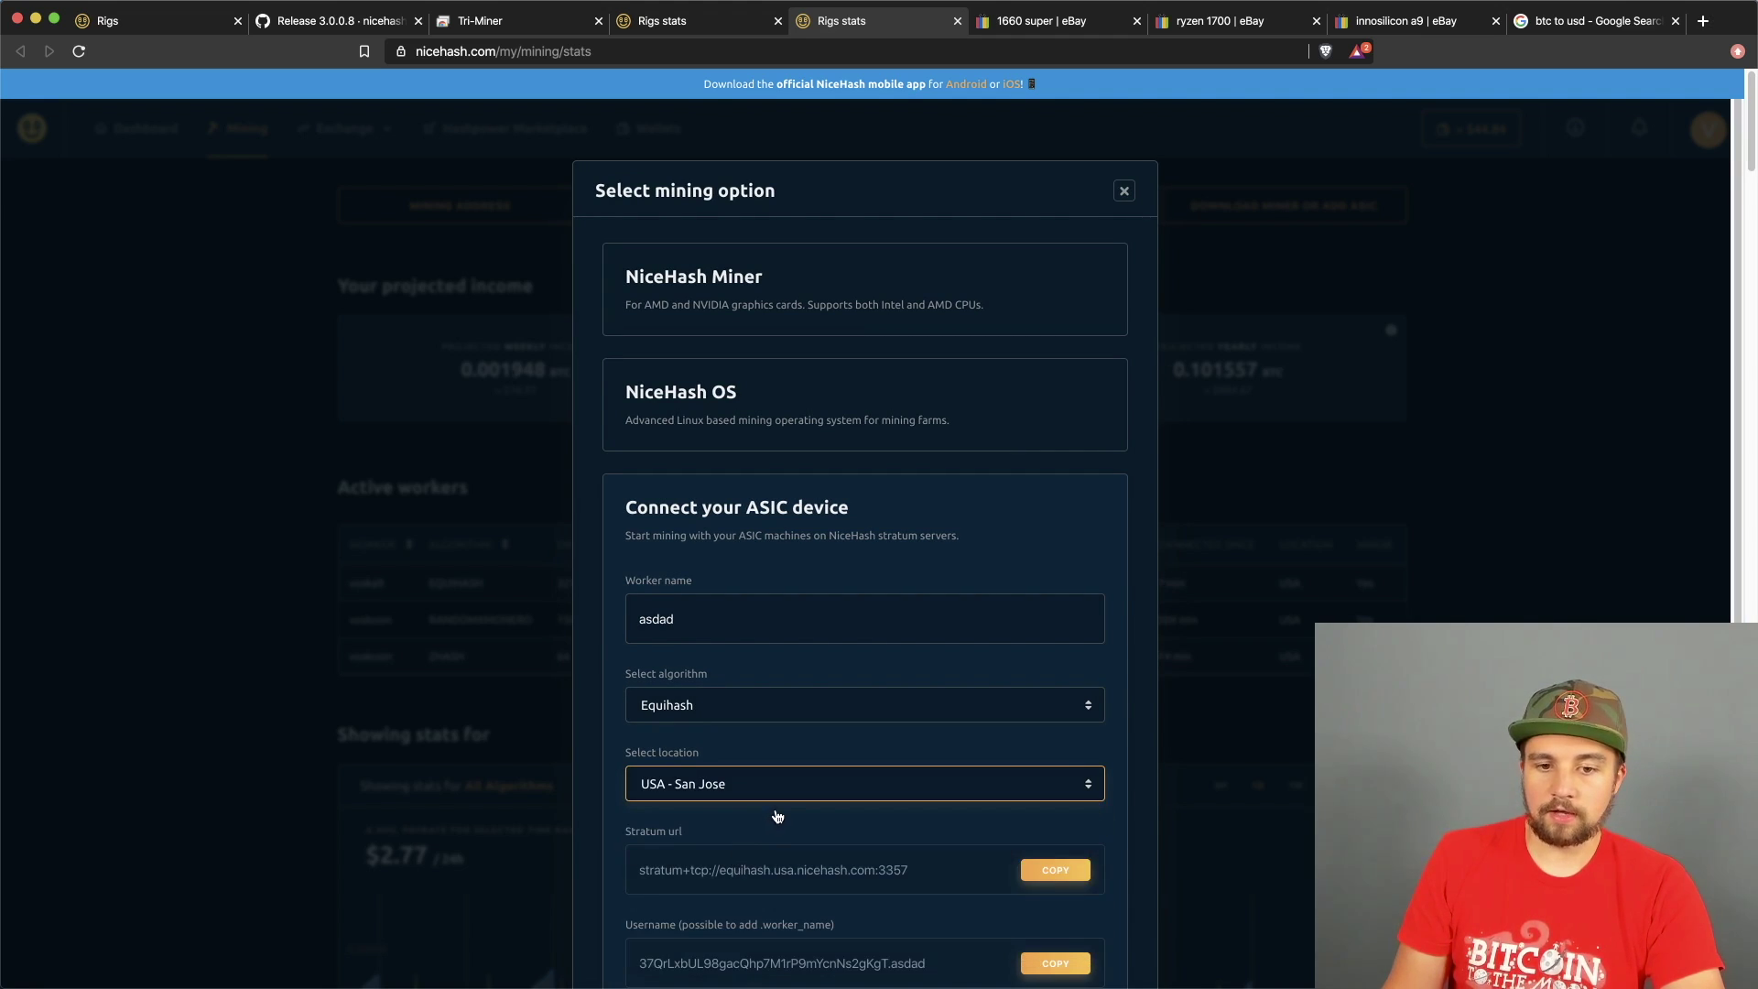
{"action": "scroll", "coordinate": [778, 815], "scroll_direction": "down", "scroll_amount": 2}
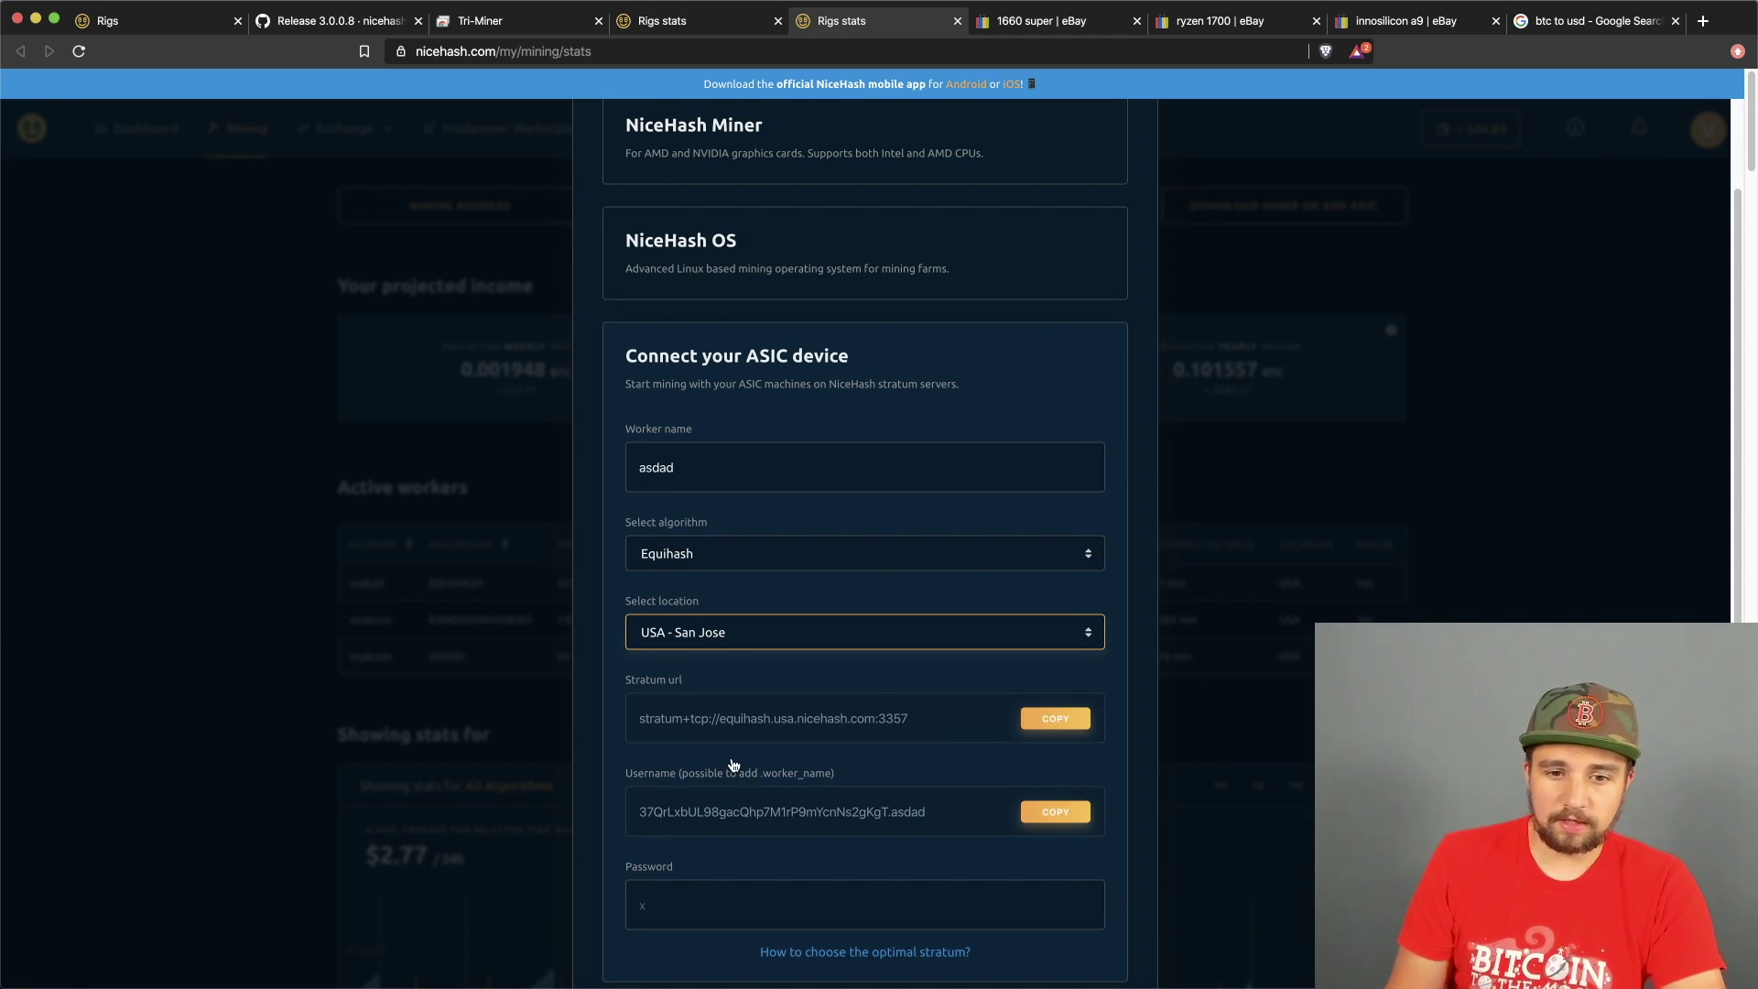
{"action": "left_click", "coordinate": [1065, 721]}
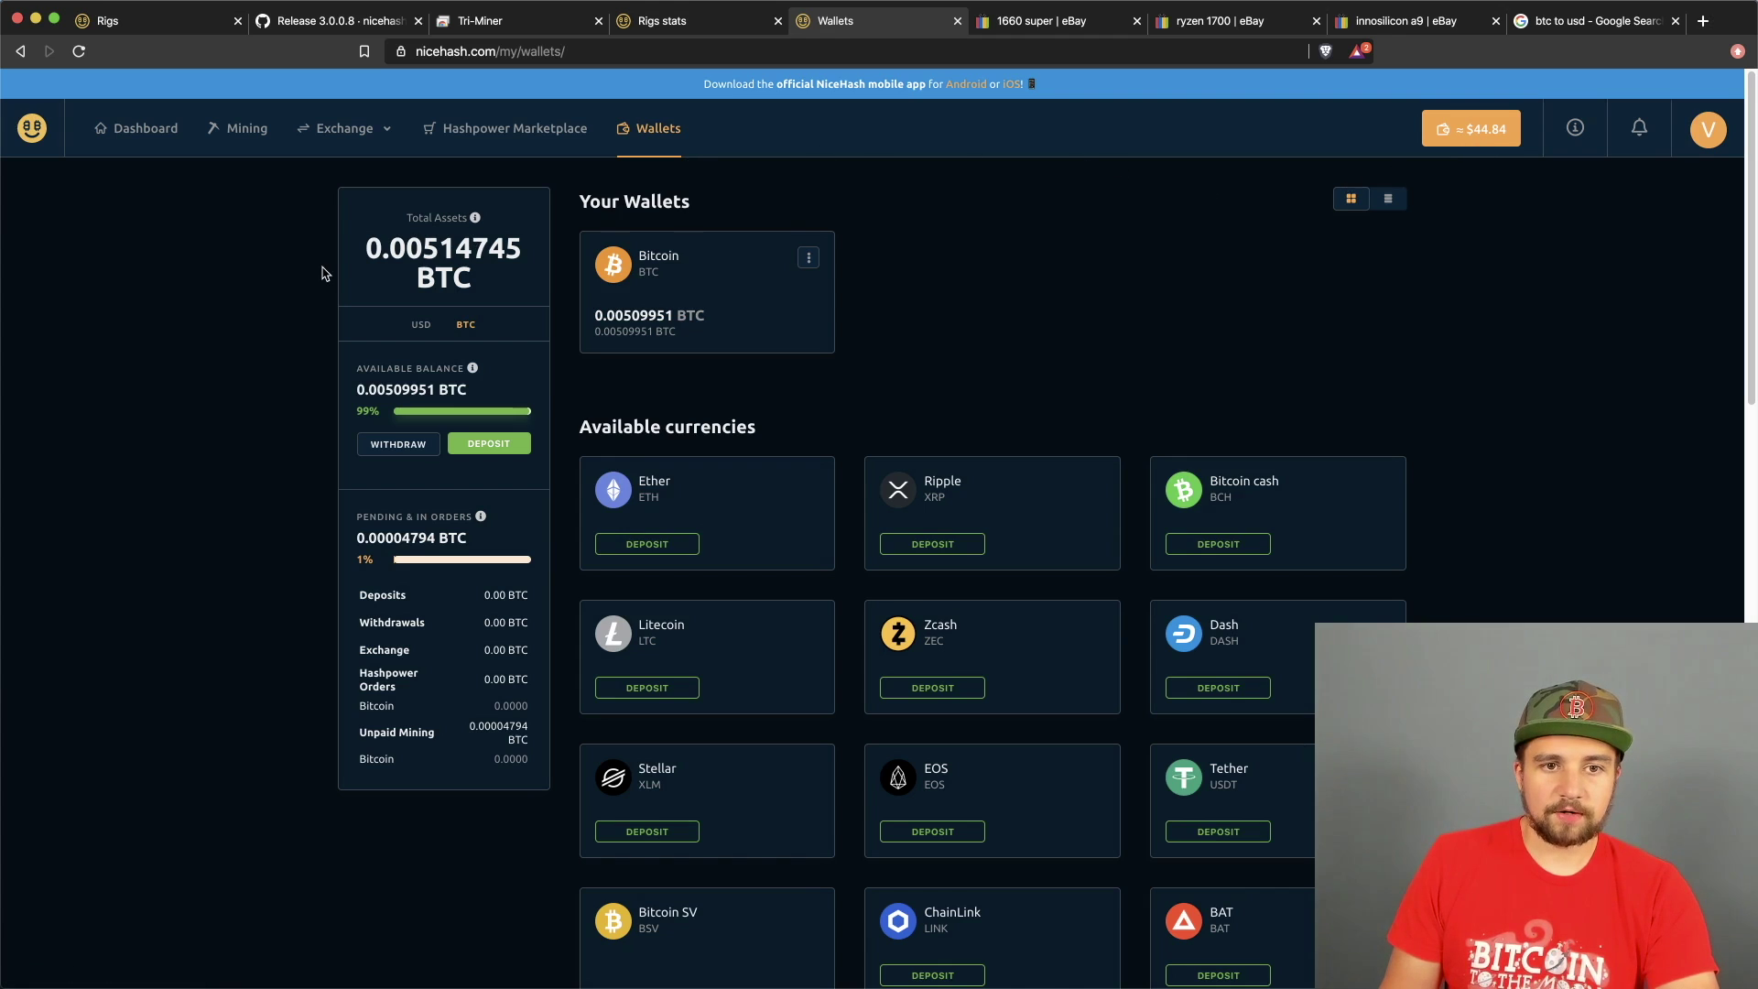
{"action": "left_click_drag", "start_coordinate": [389, 249], "coordinate": [495, 275]}
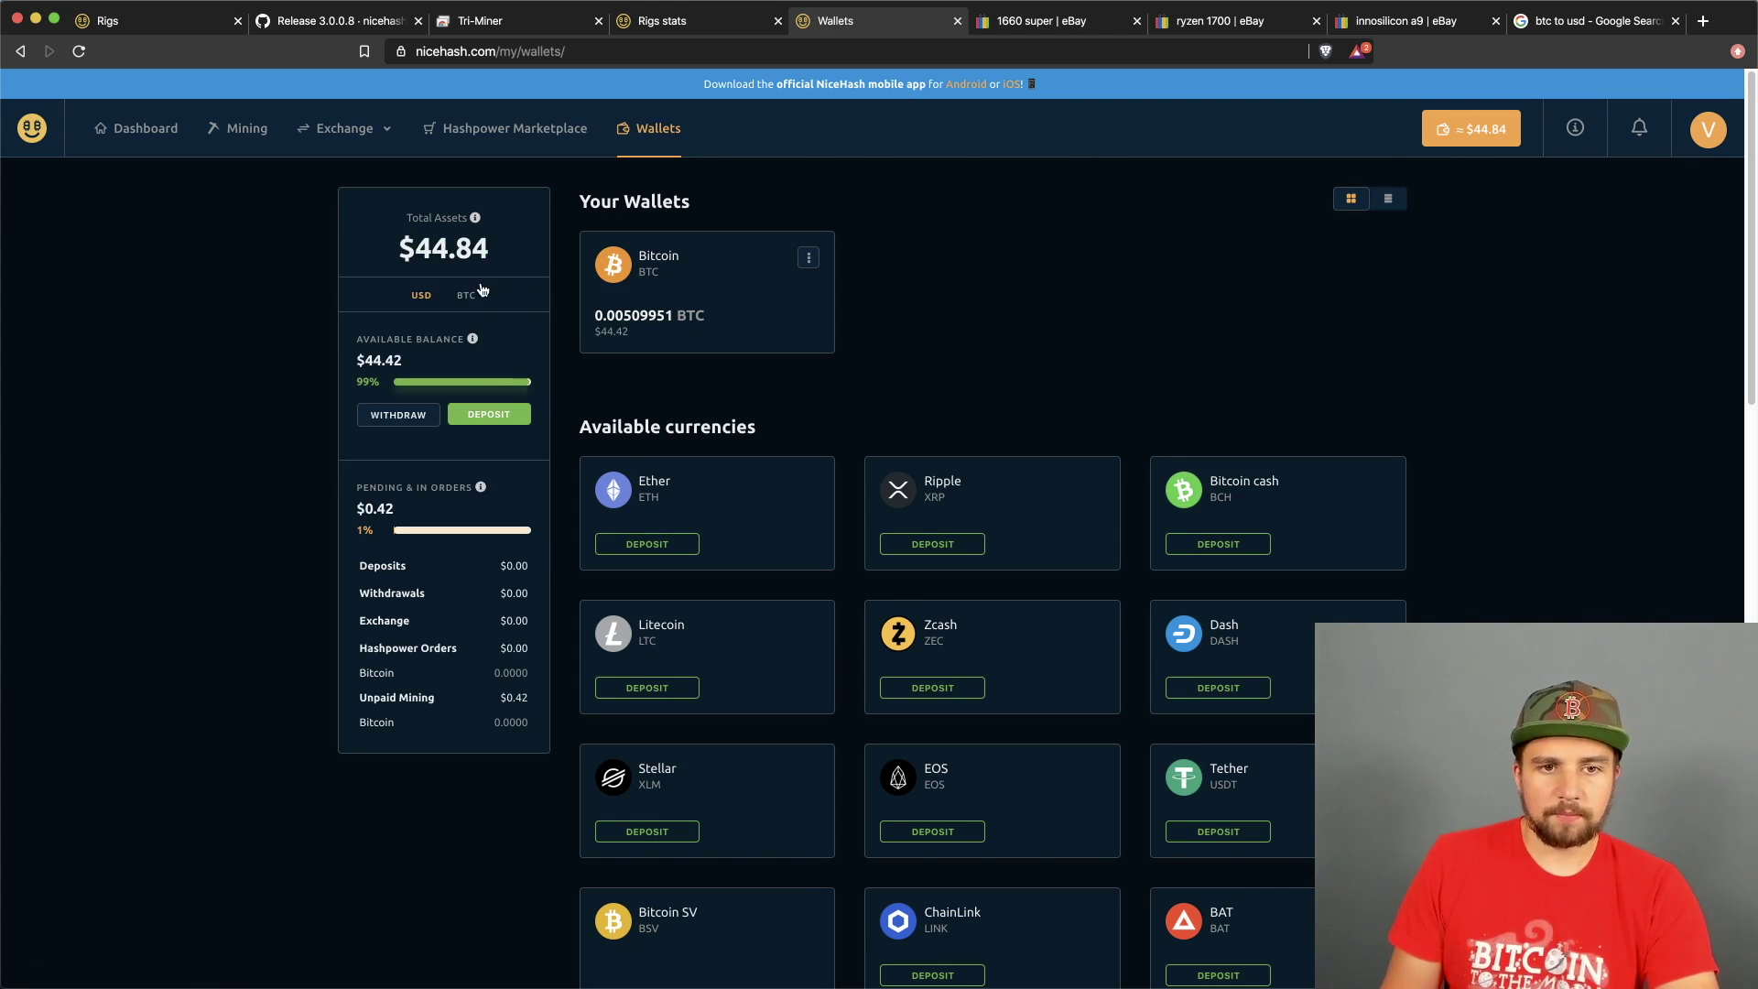
{"action": "left_click", "coordinate": [426, 263]}
{"action": "triple_click", "coordinate": [435, 259]}
{"action": "left_click", "coordinate": [435, 261]}
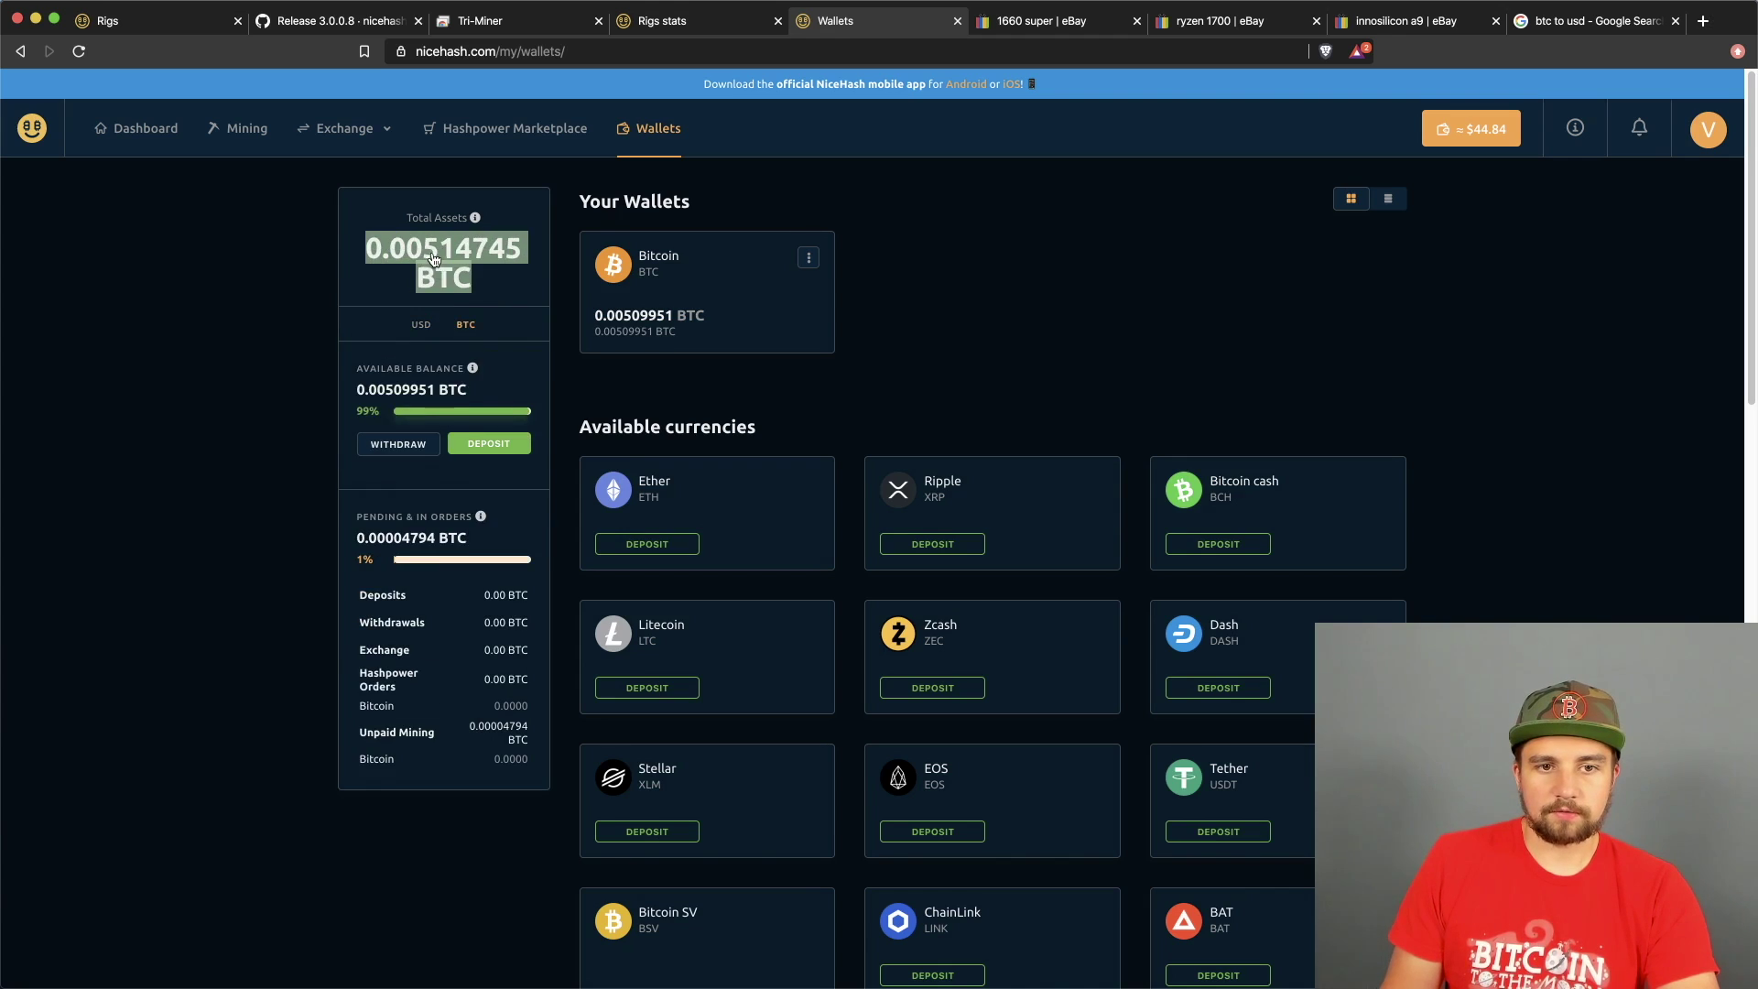
{"action": "left_click", "coordinate": [433, 324]}
{"action": "left_click", "coordinate": [467, 276]}
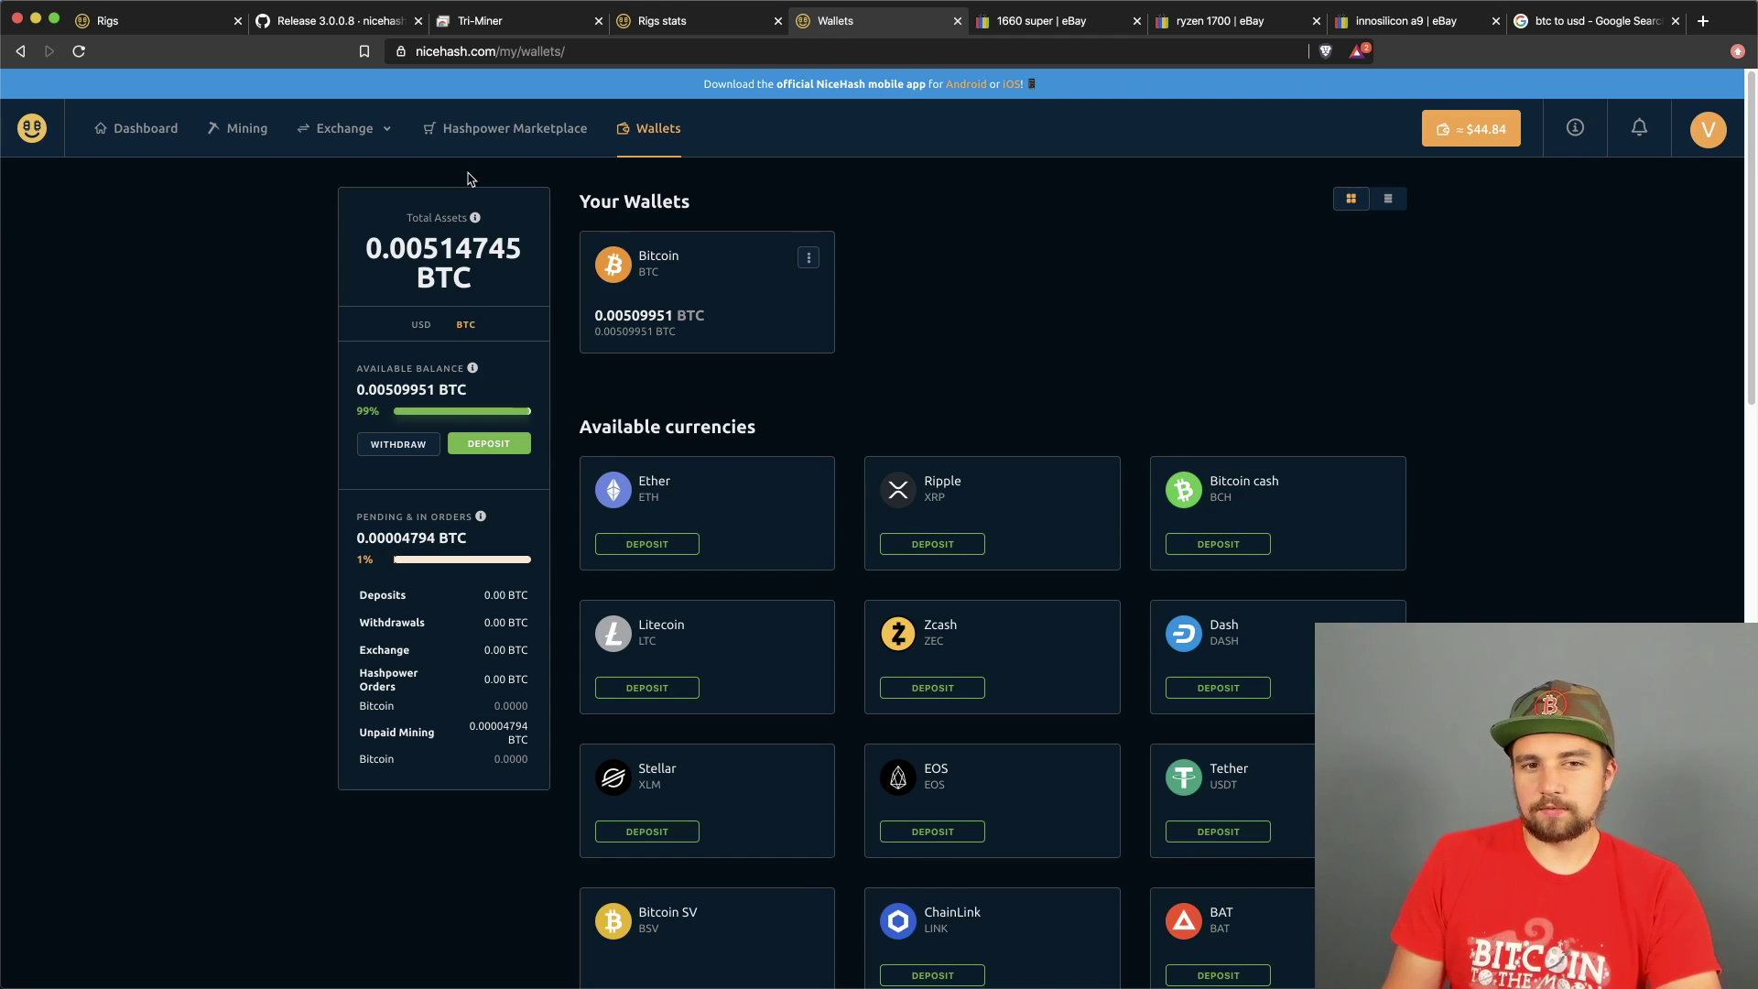
{"action": "left_click", "coordinate": [481, 255]}
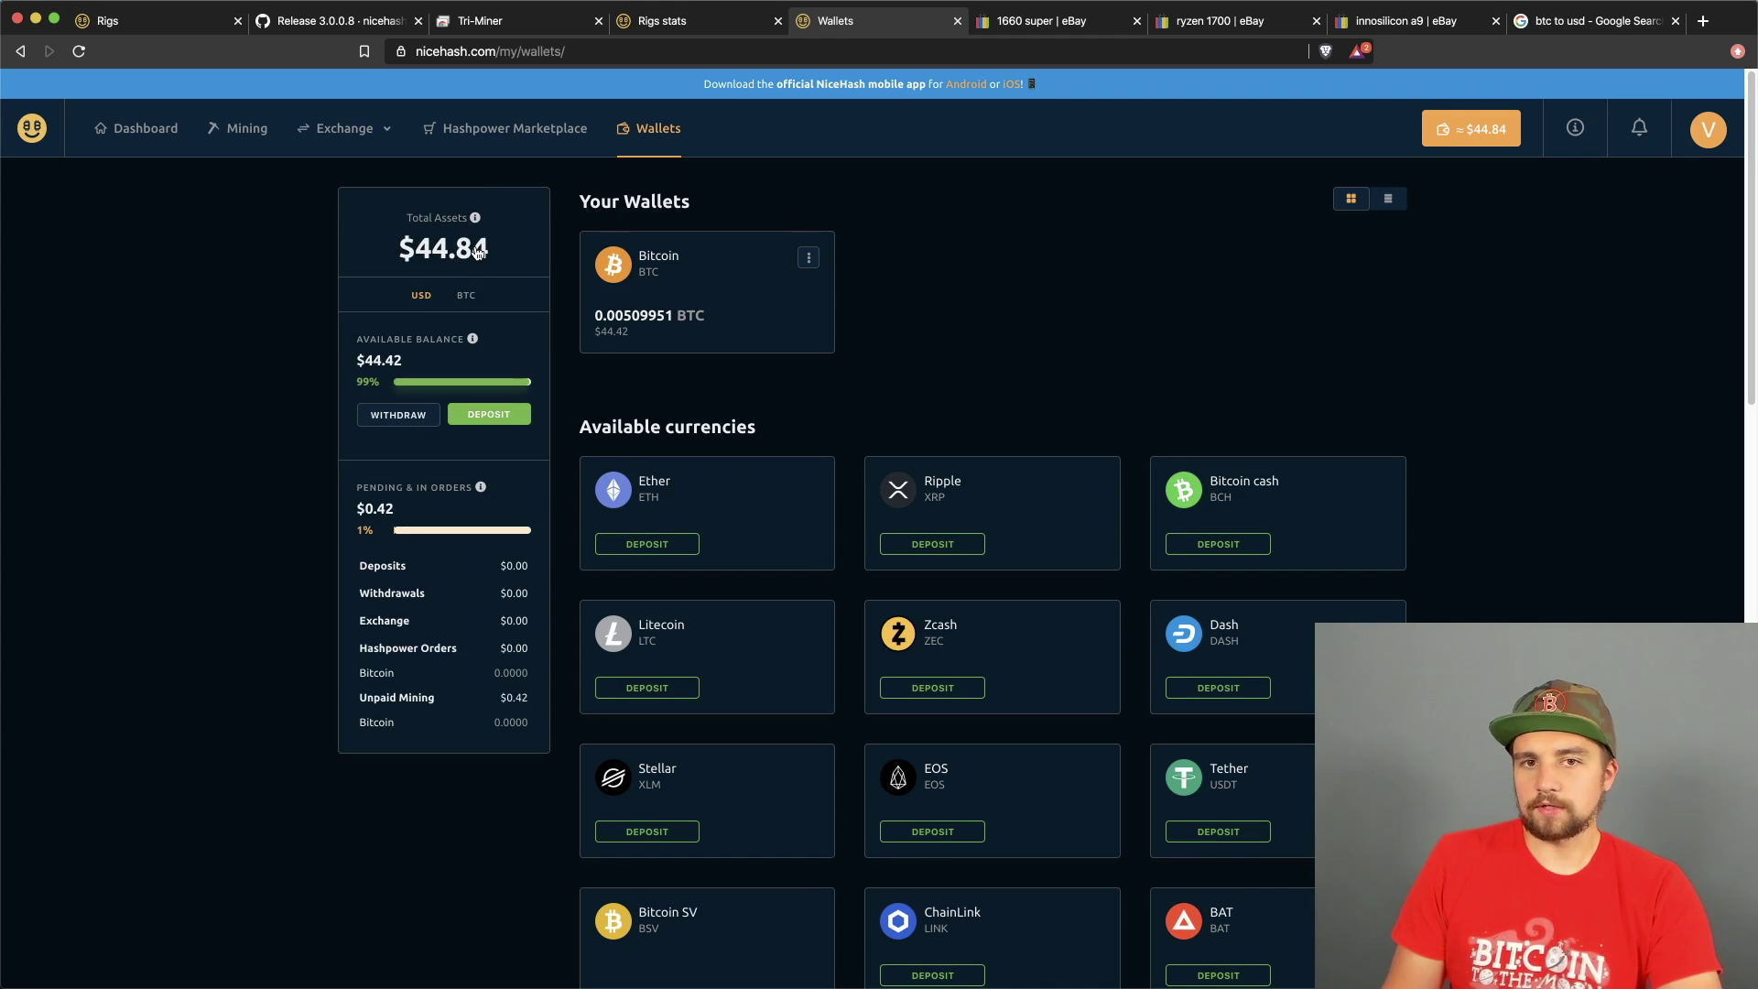
{"action": "left_click", "coordinate": [476, 254]}
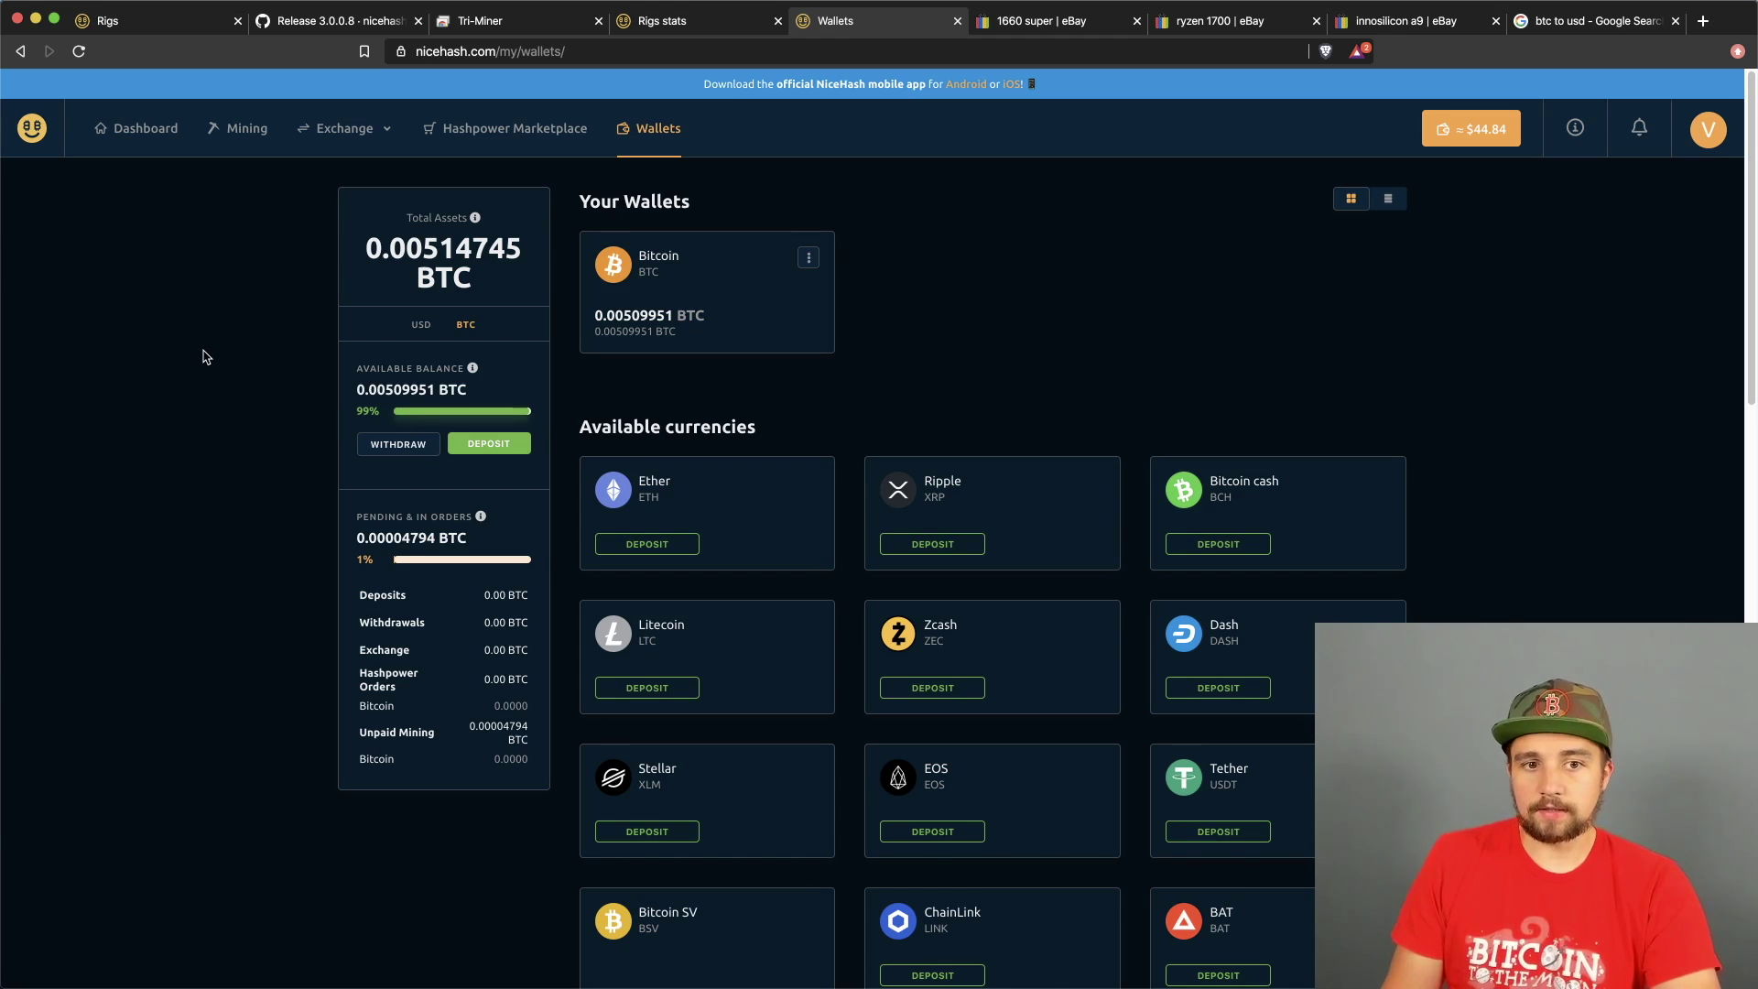
{"action": "left_click", "coordinate": [420, 446]}
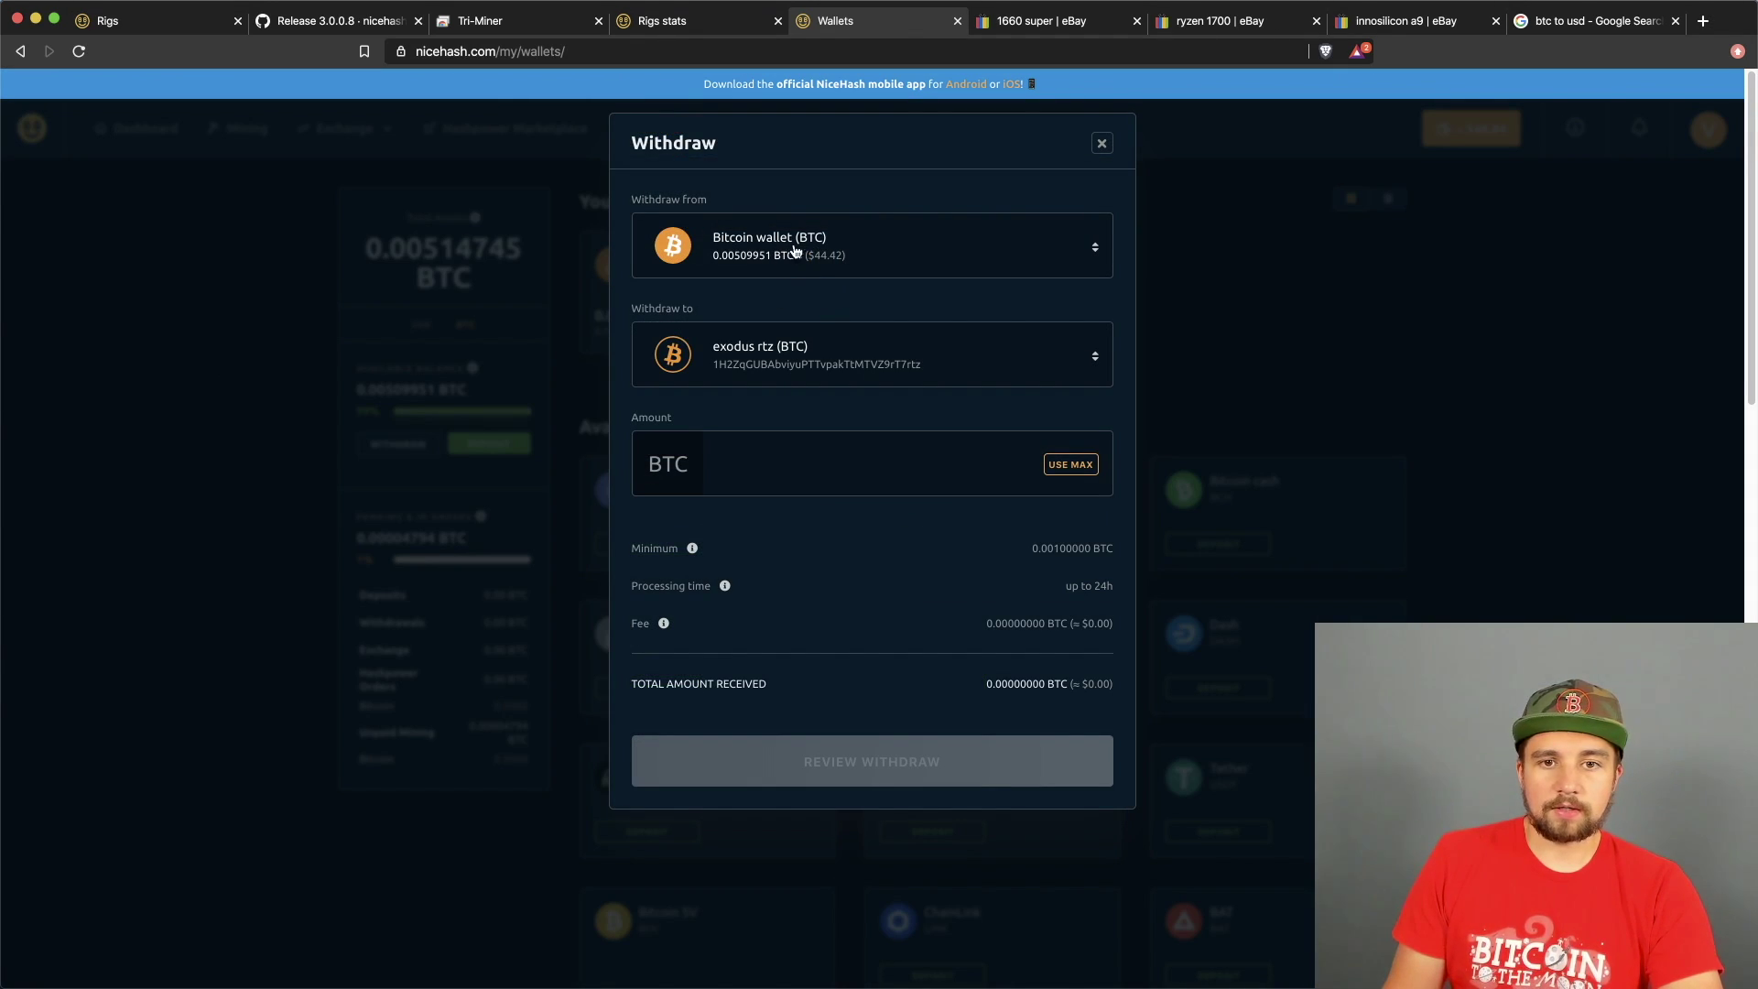
- Withdraw from the Bitcoin wallet (BTC) to the saved Exodus address, filling the max 0.00509951 BTC
{"action": "left_click", "coordinate": [818, 254]}
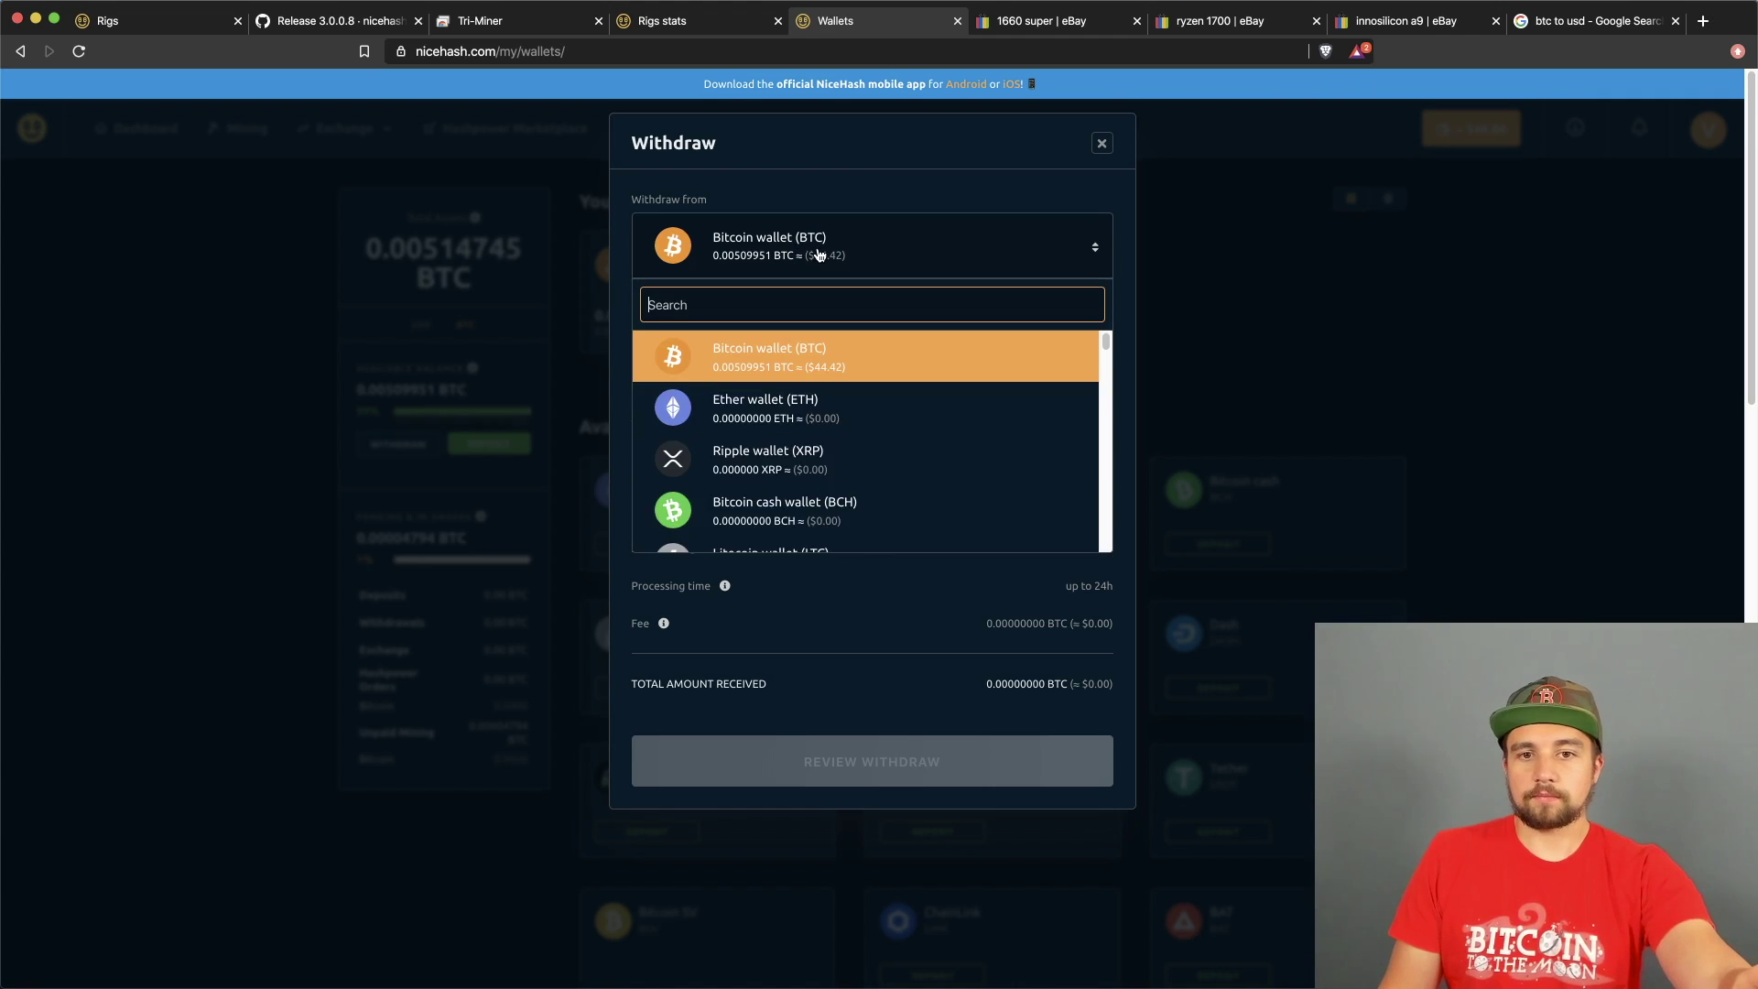
{"action": "left_click", "coordinate": [840, 350]}
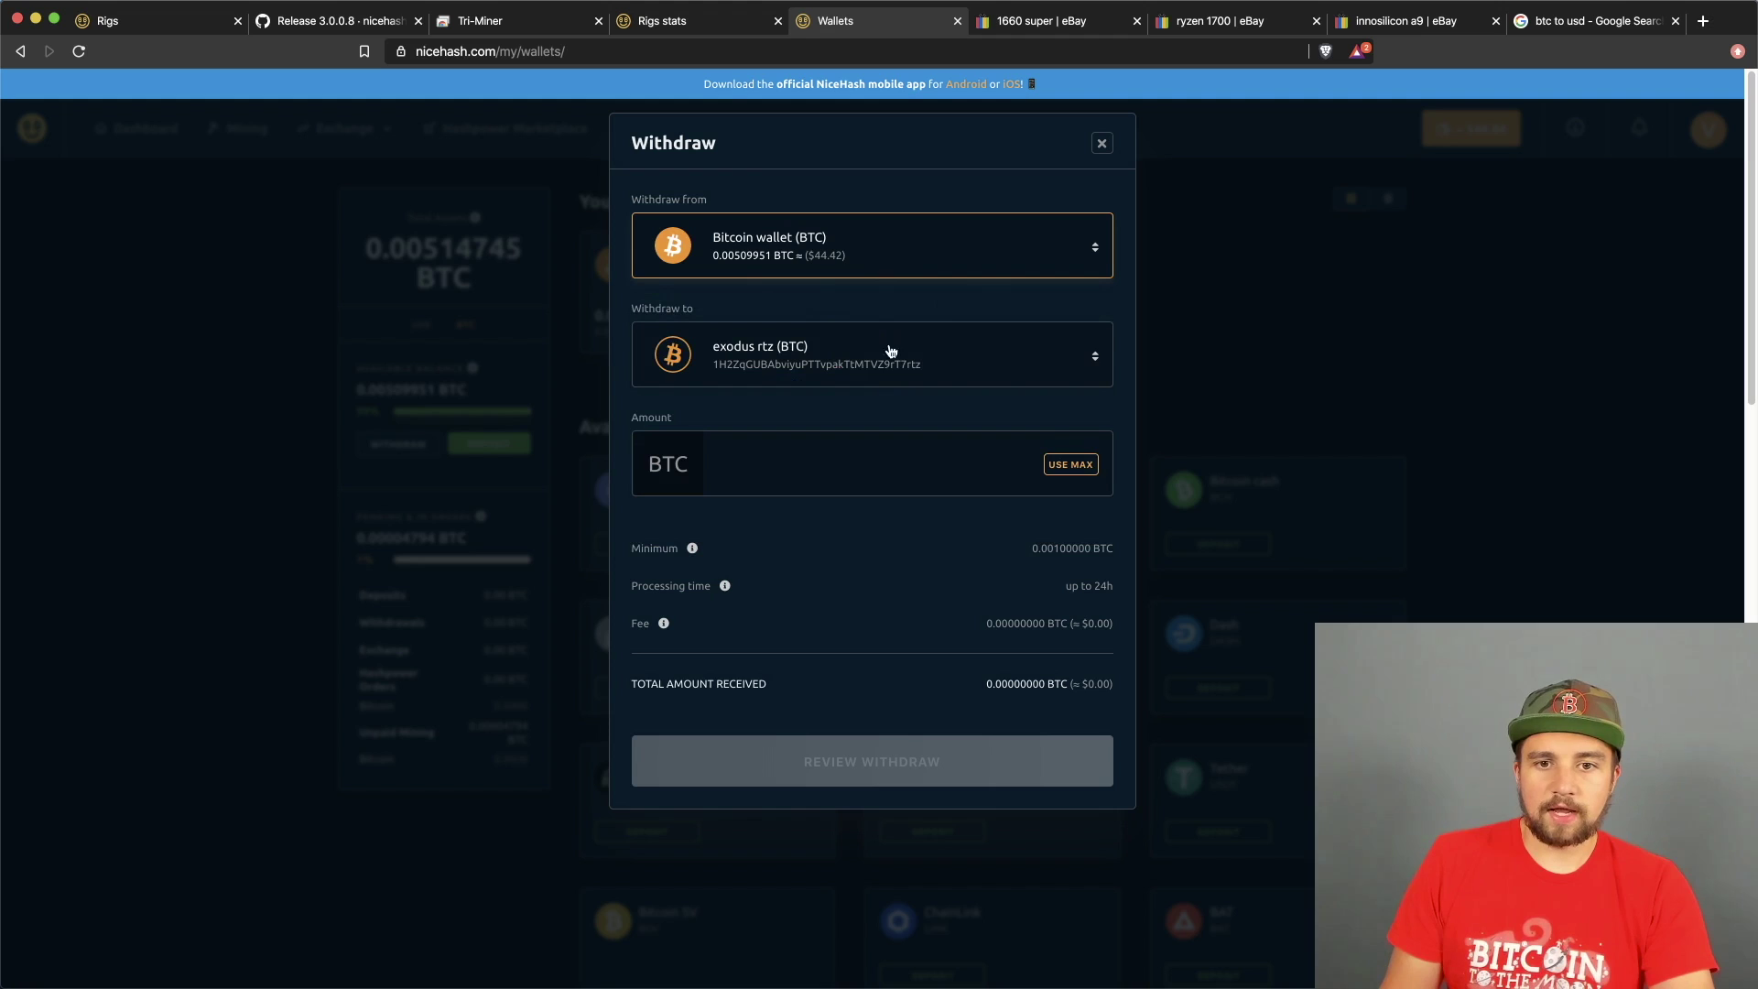
{"action": "left_click", "coordinate": [887, 364]}
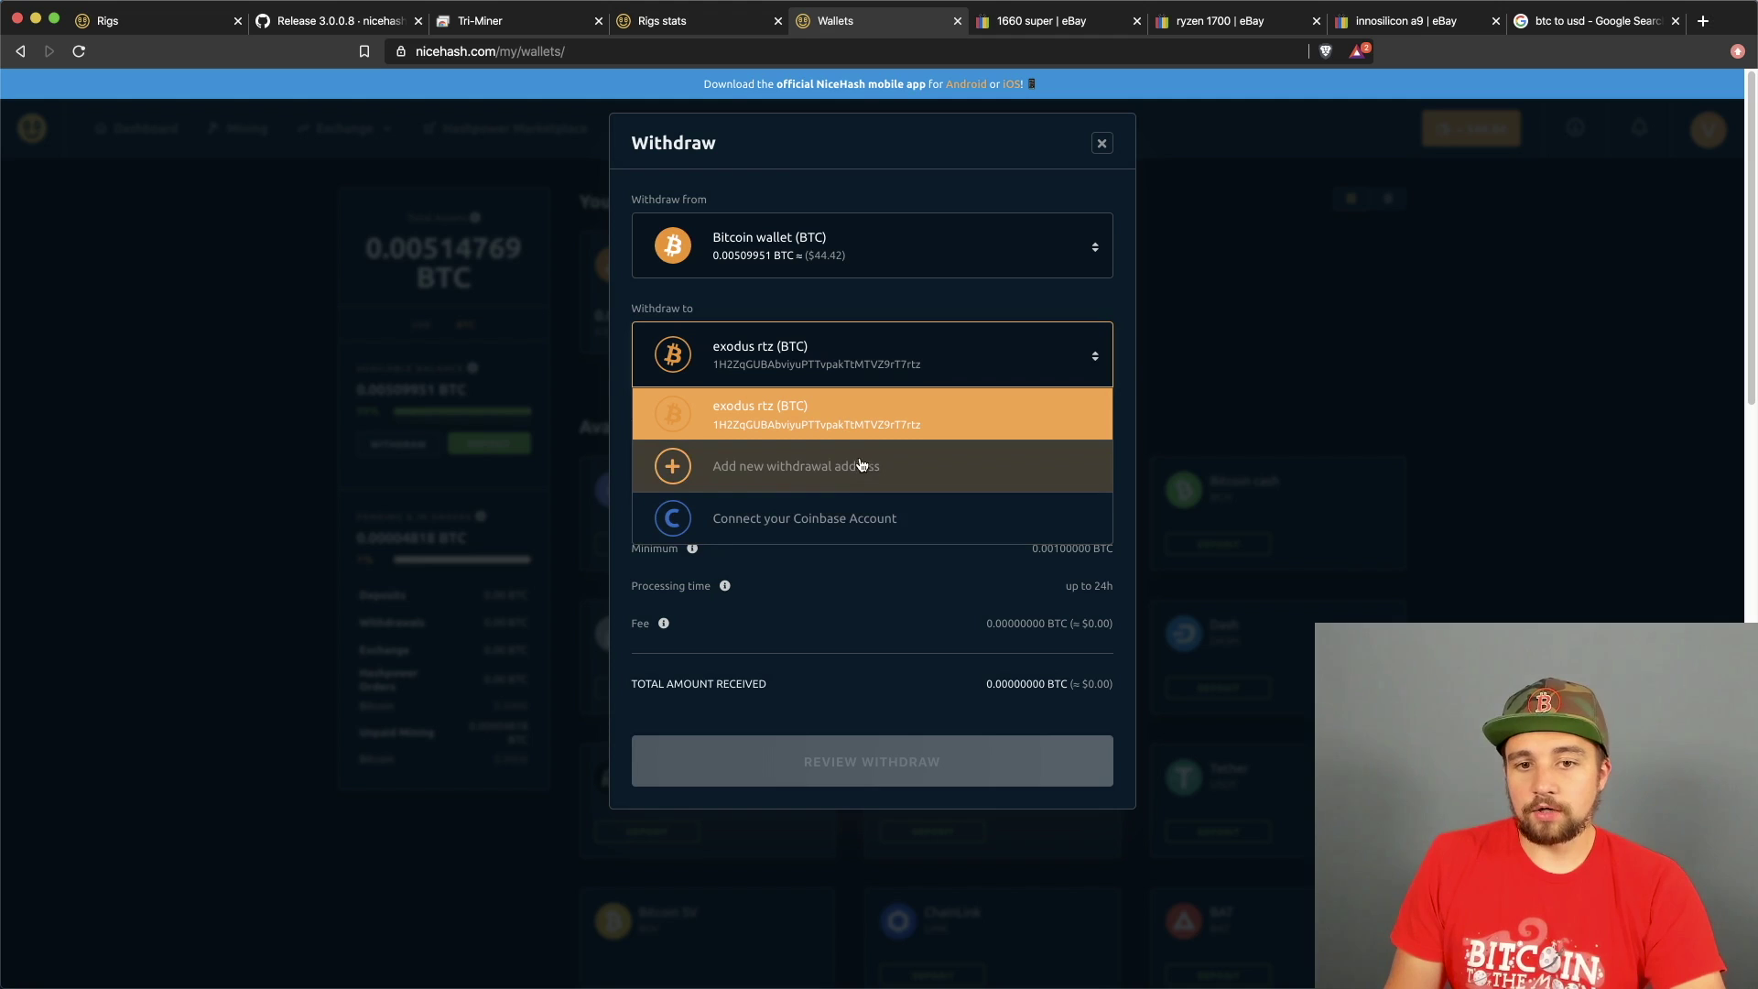
{"action": "left_click", "coordinate": [835, 419]}
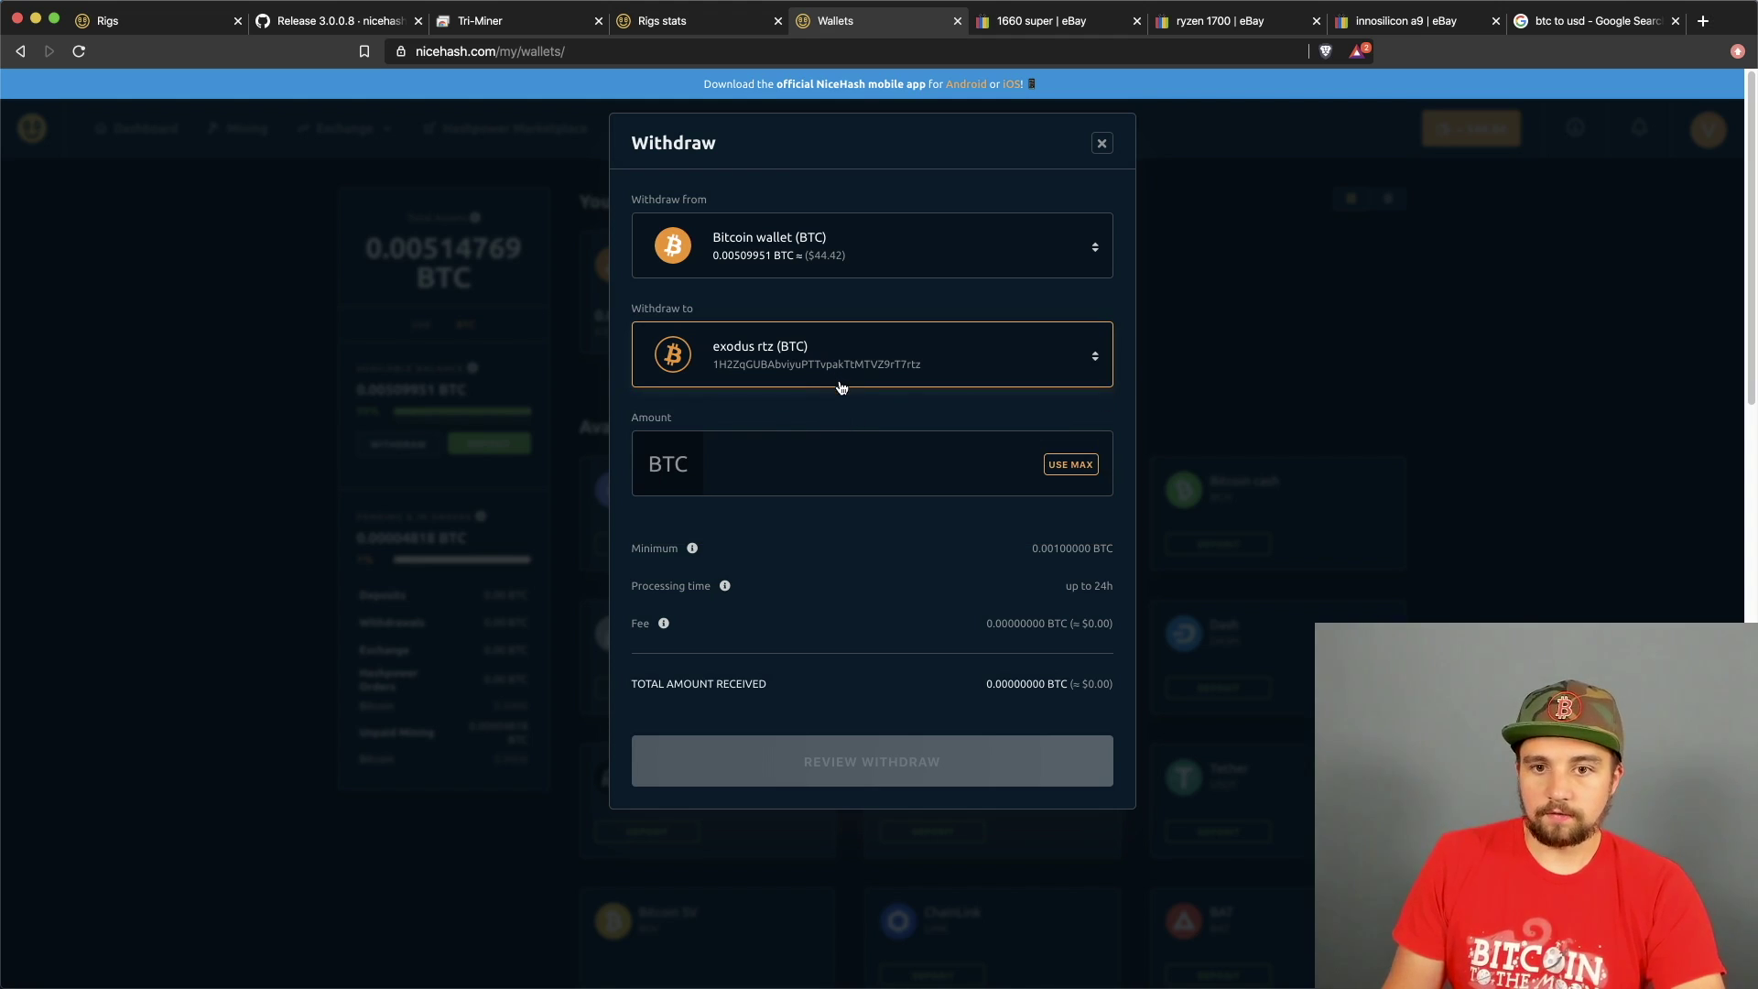
{"action": "left_click", "coordinate": [1069, 464]}
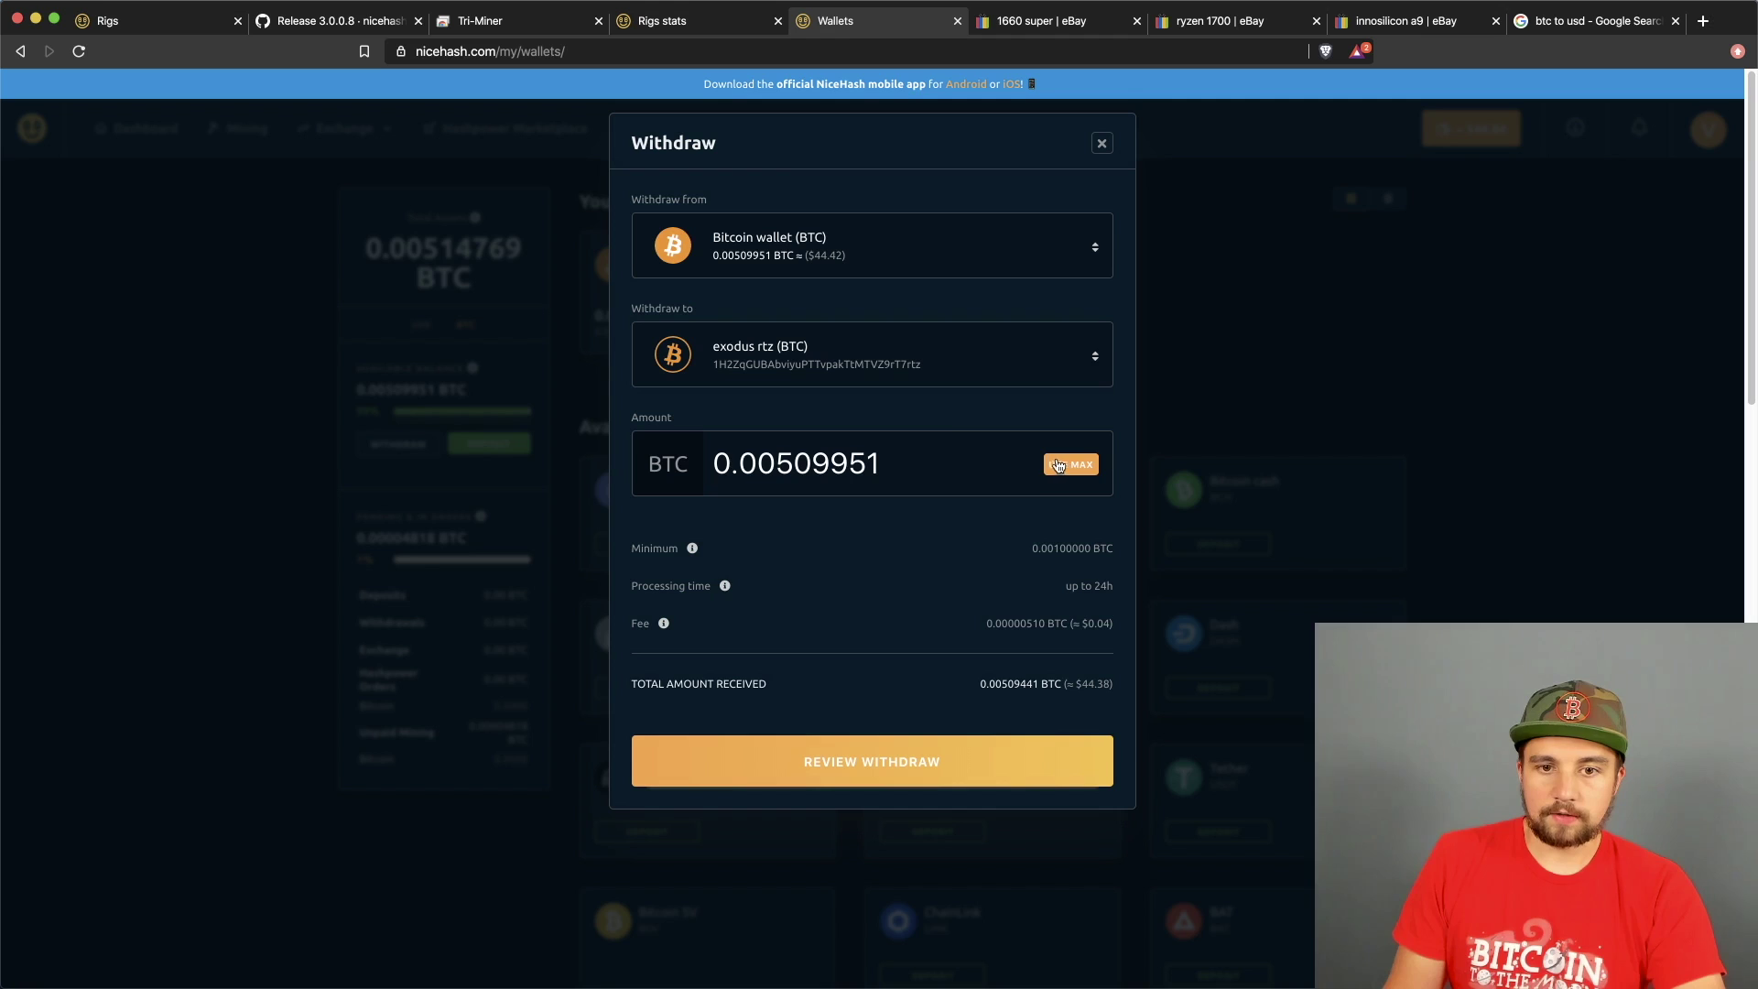
- Check the 0.00000510 BTC withdrawal fee and the minimum withdrawal amount
{"action": "double_click", "coordinate": [1013, 624]}
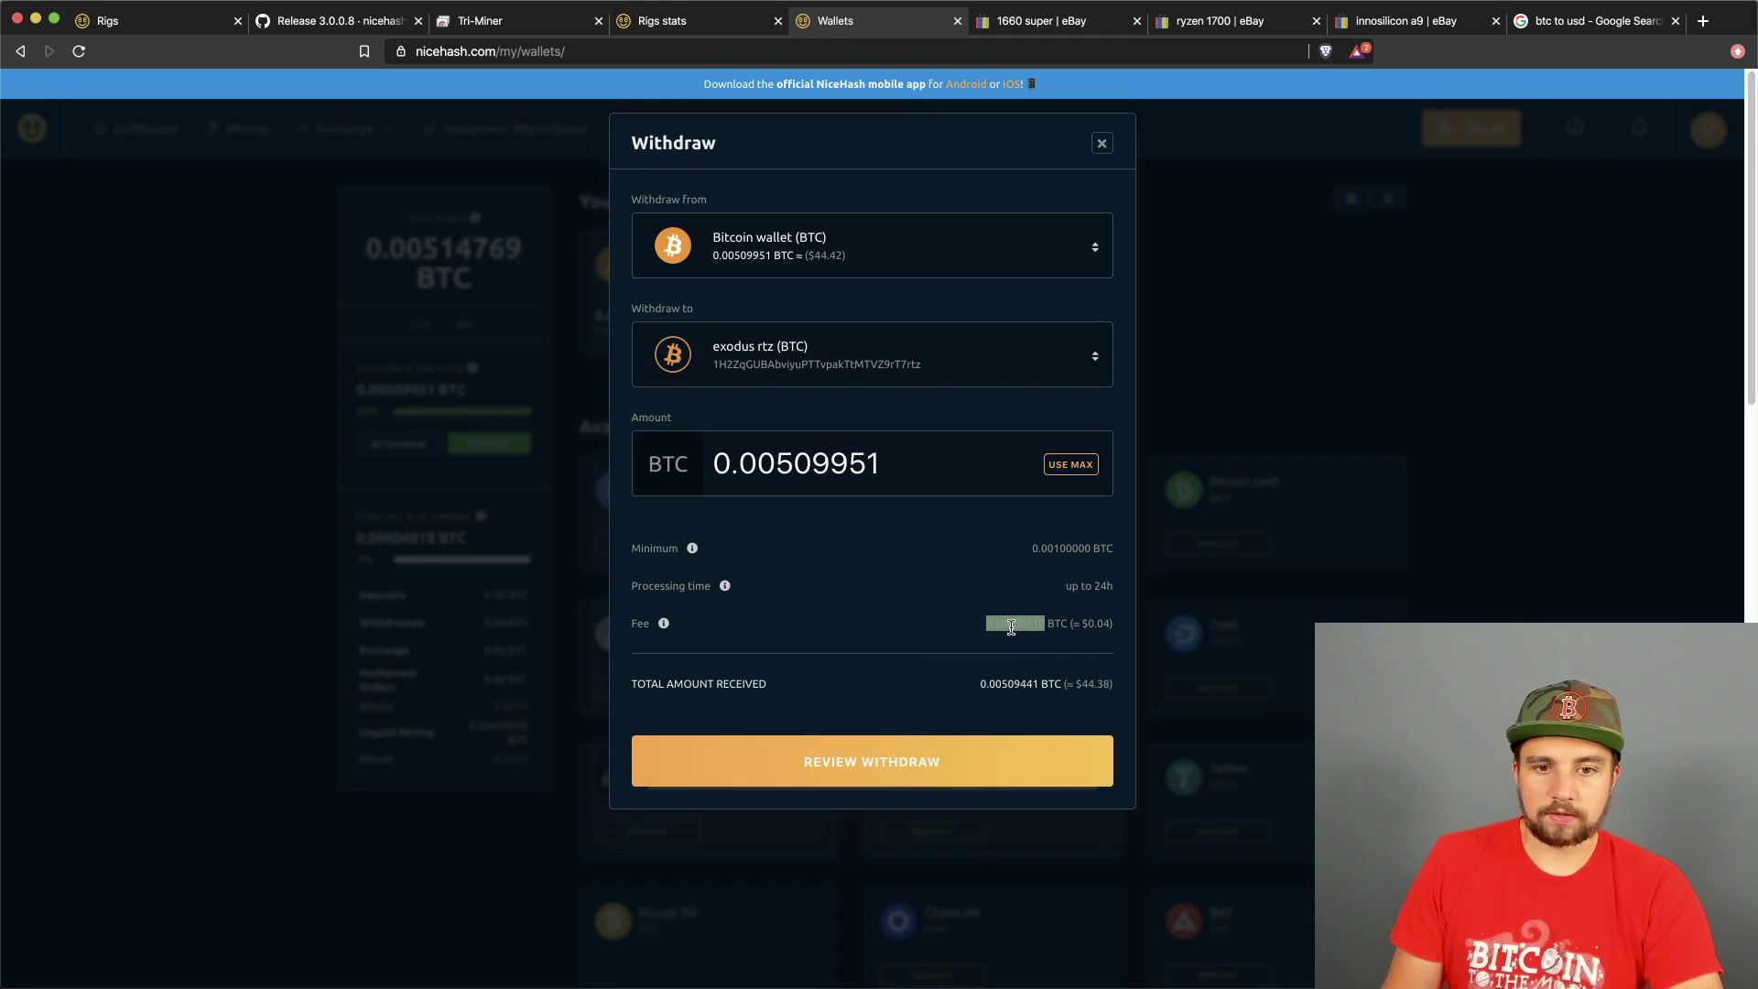
{"action": "double_click", "coordinate": [1048, 548]}
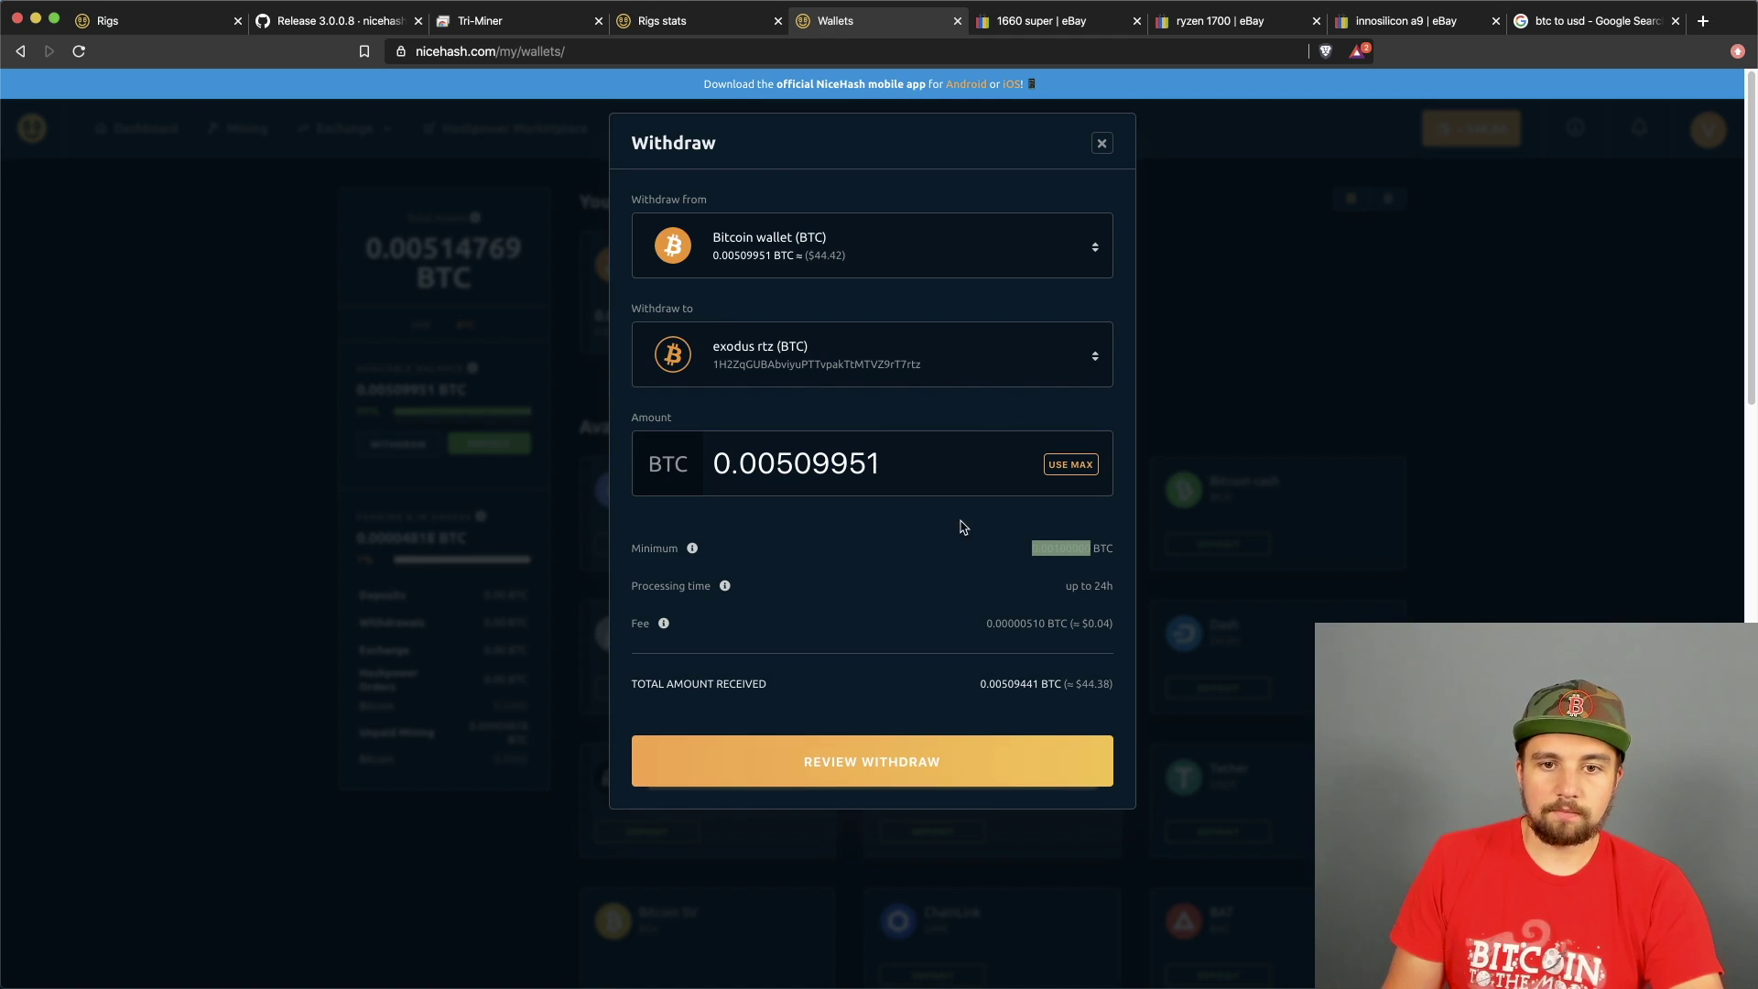
{"action": "left_click", "coordinate": [998, 568]}
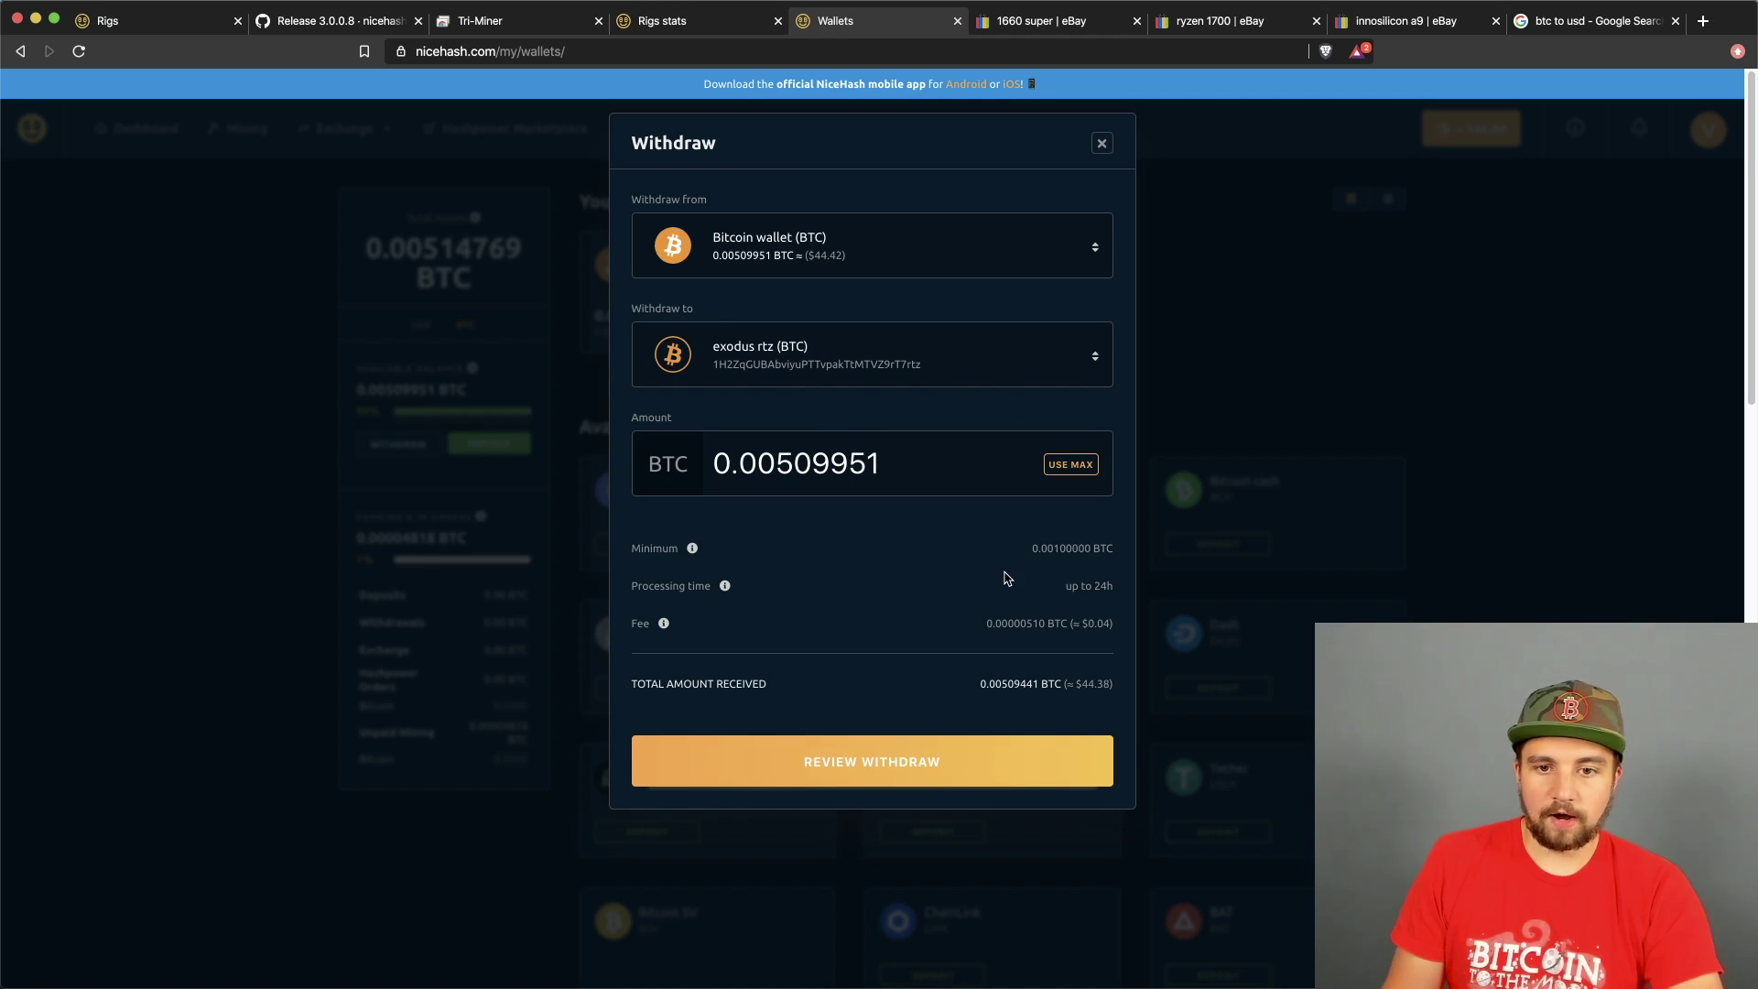
{"action": "double_click", "coordinate": [1008, 618]}
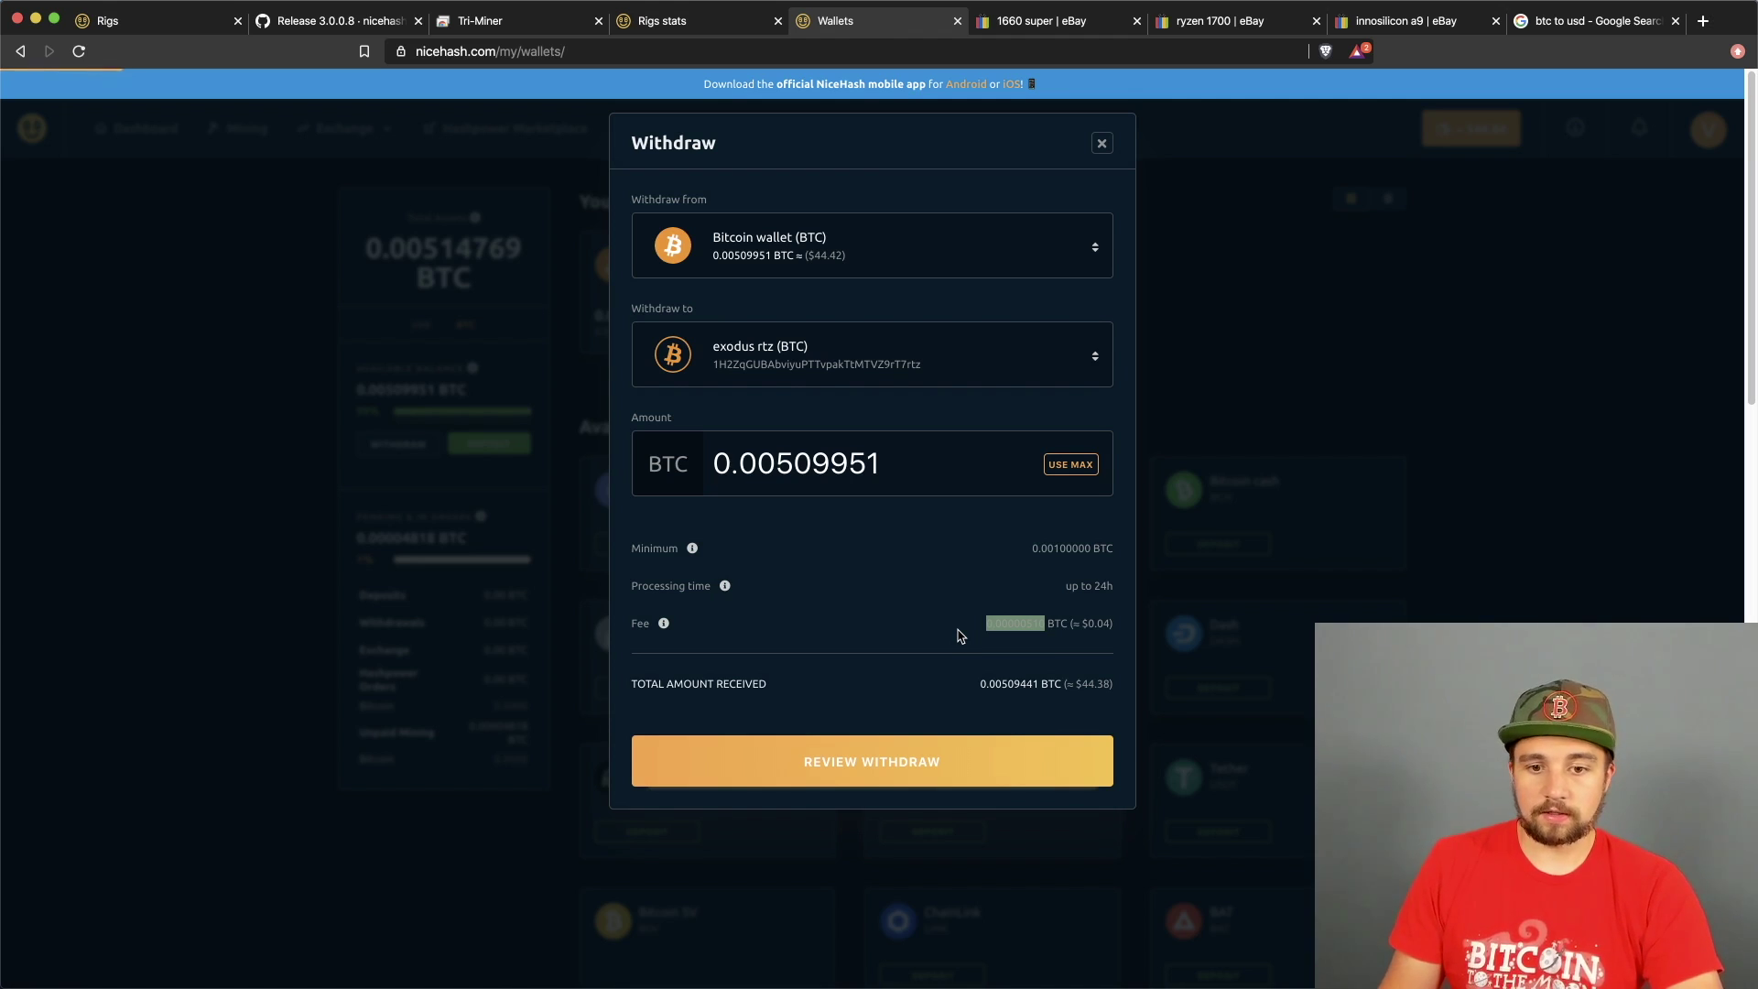
- Review the withdrawal, acknowledge it is irreversible, and send the 0.00509951 BTC
{"action": "left_click", "coordinate": [948, 776]}
{"action": "left_click", "coordinate": [640, 591]}
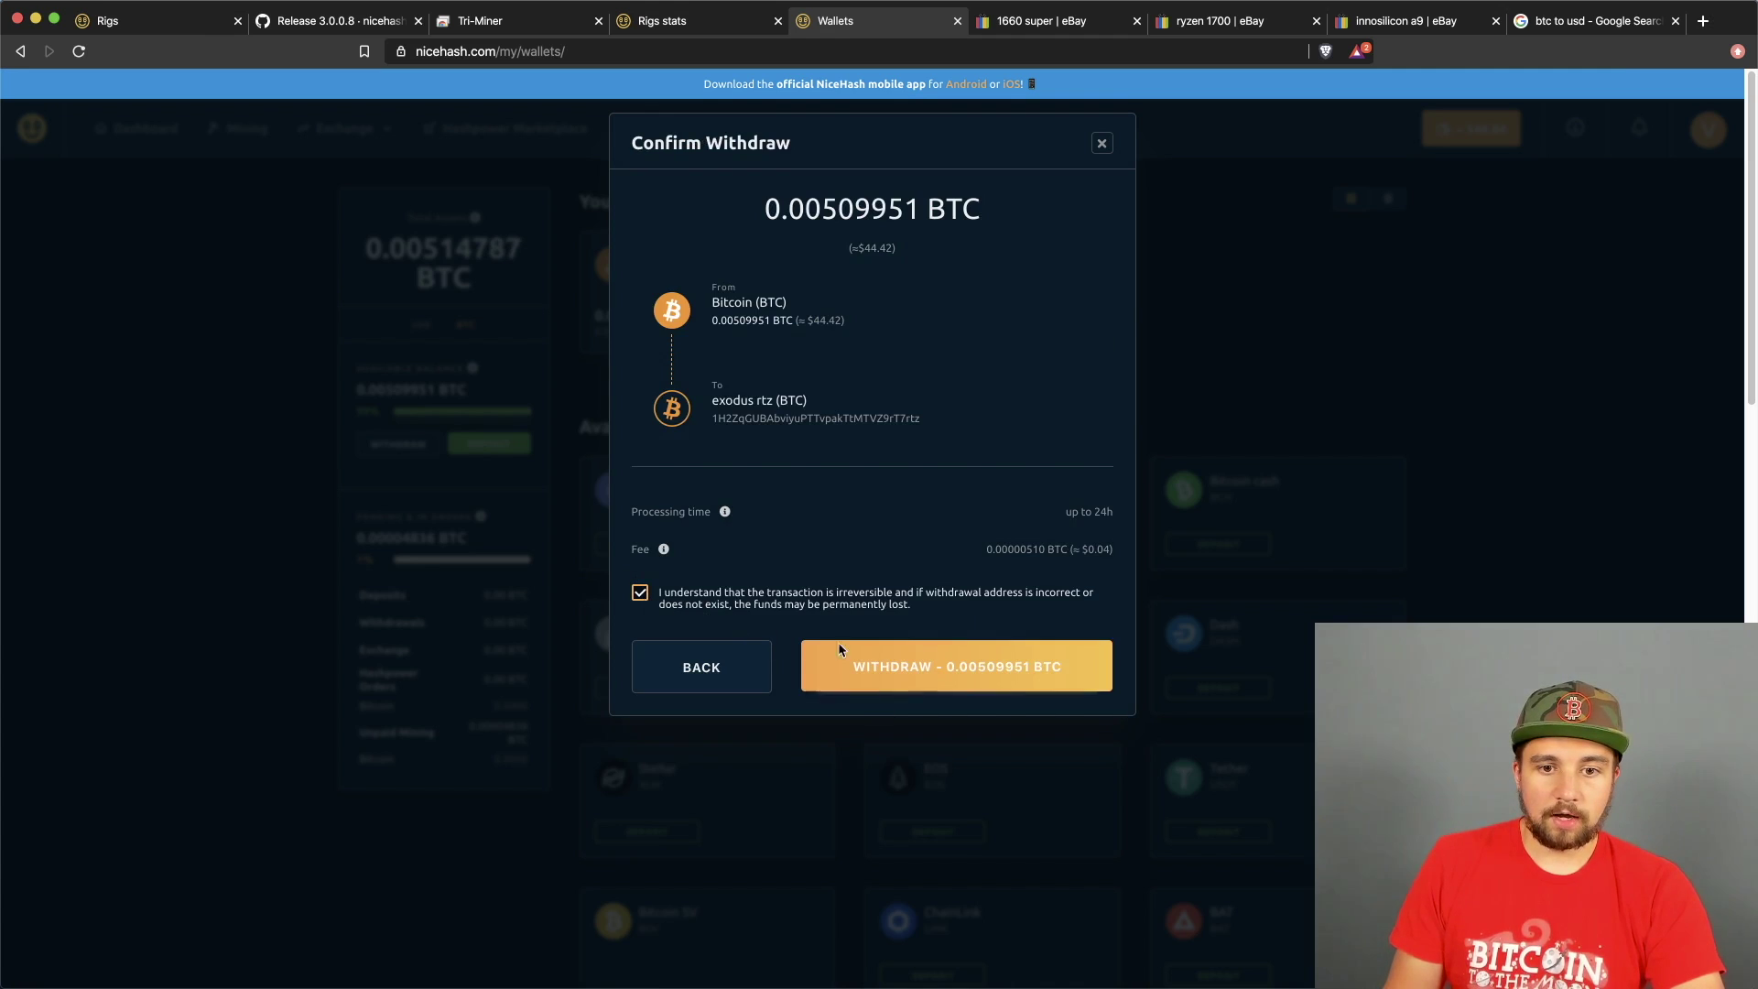
{"action": "left_click", "coordinate": [900, 667]}
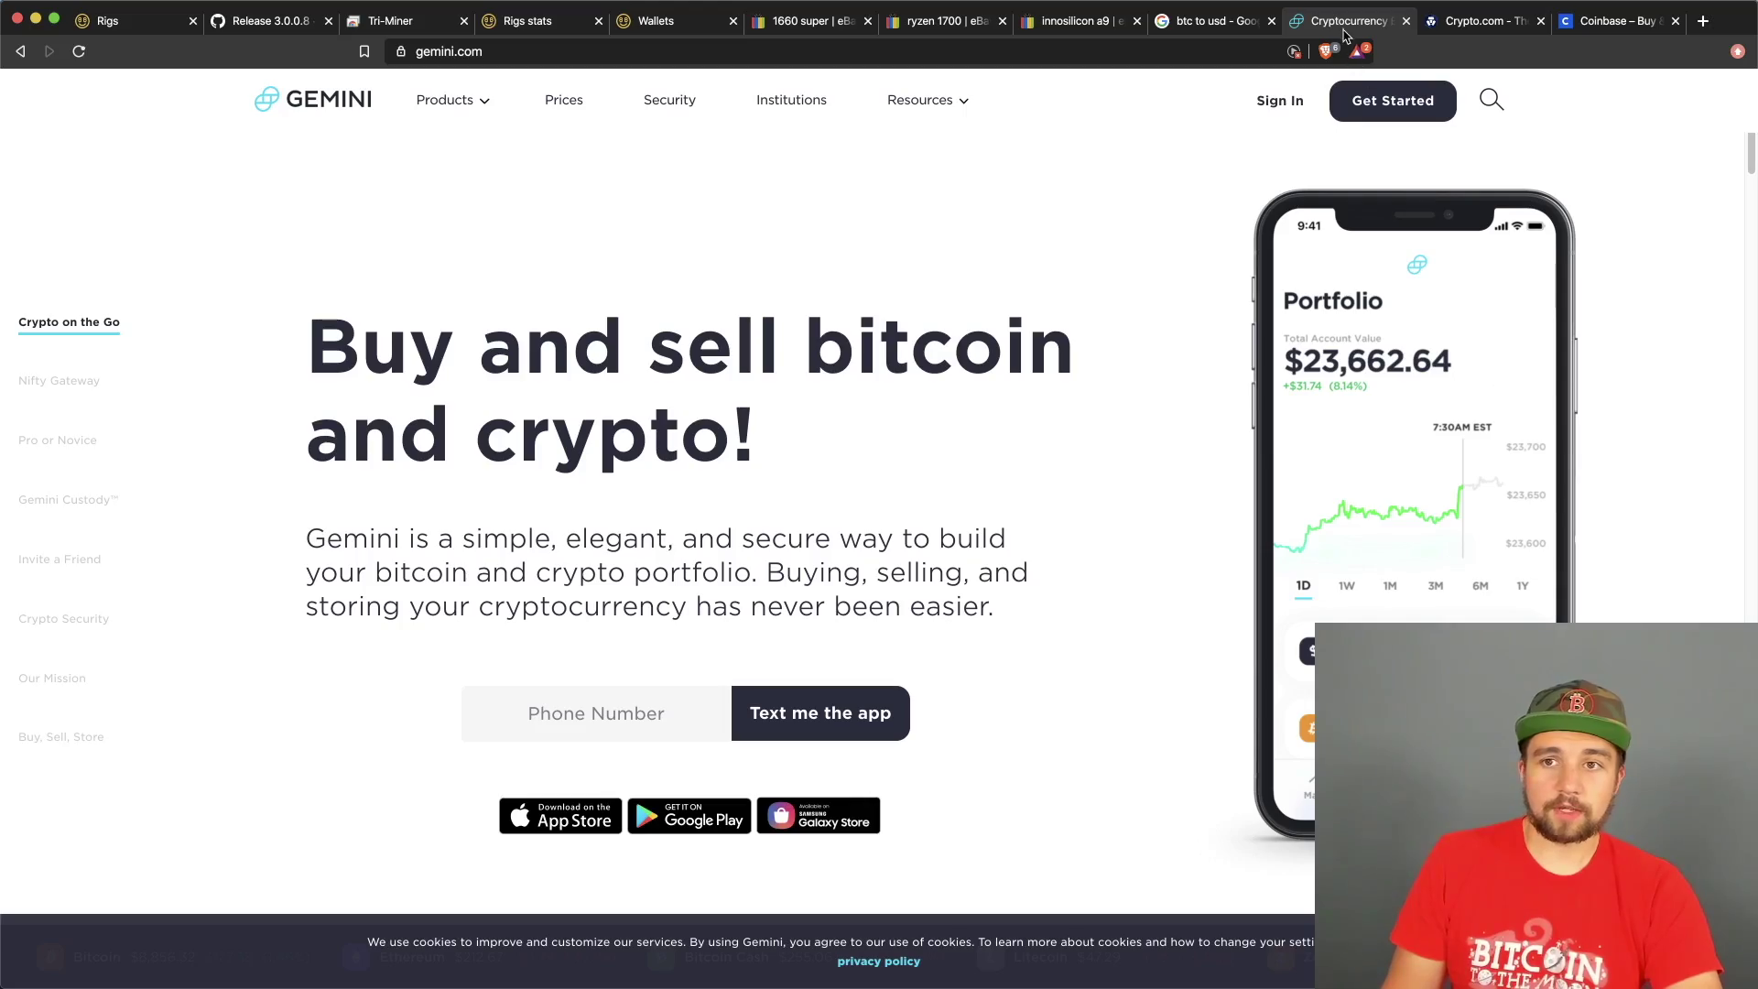
- Compare the Crypto.com, Coinbase and Gemini exchange homepages, ending on Gemini
{"action": "left_click", "coordinate": [1508, 31]}
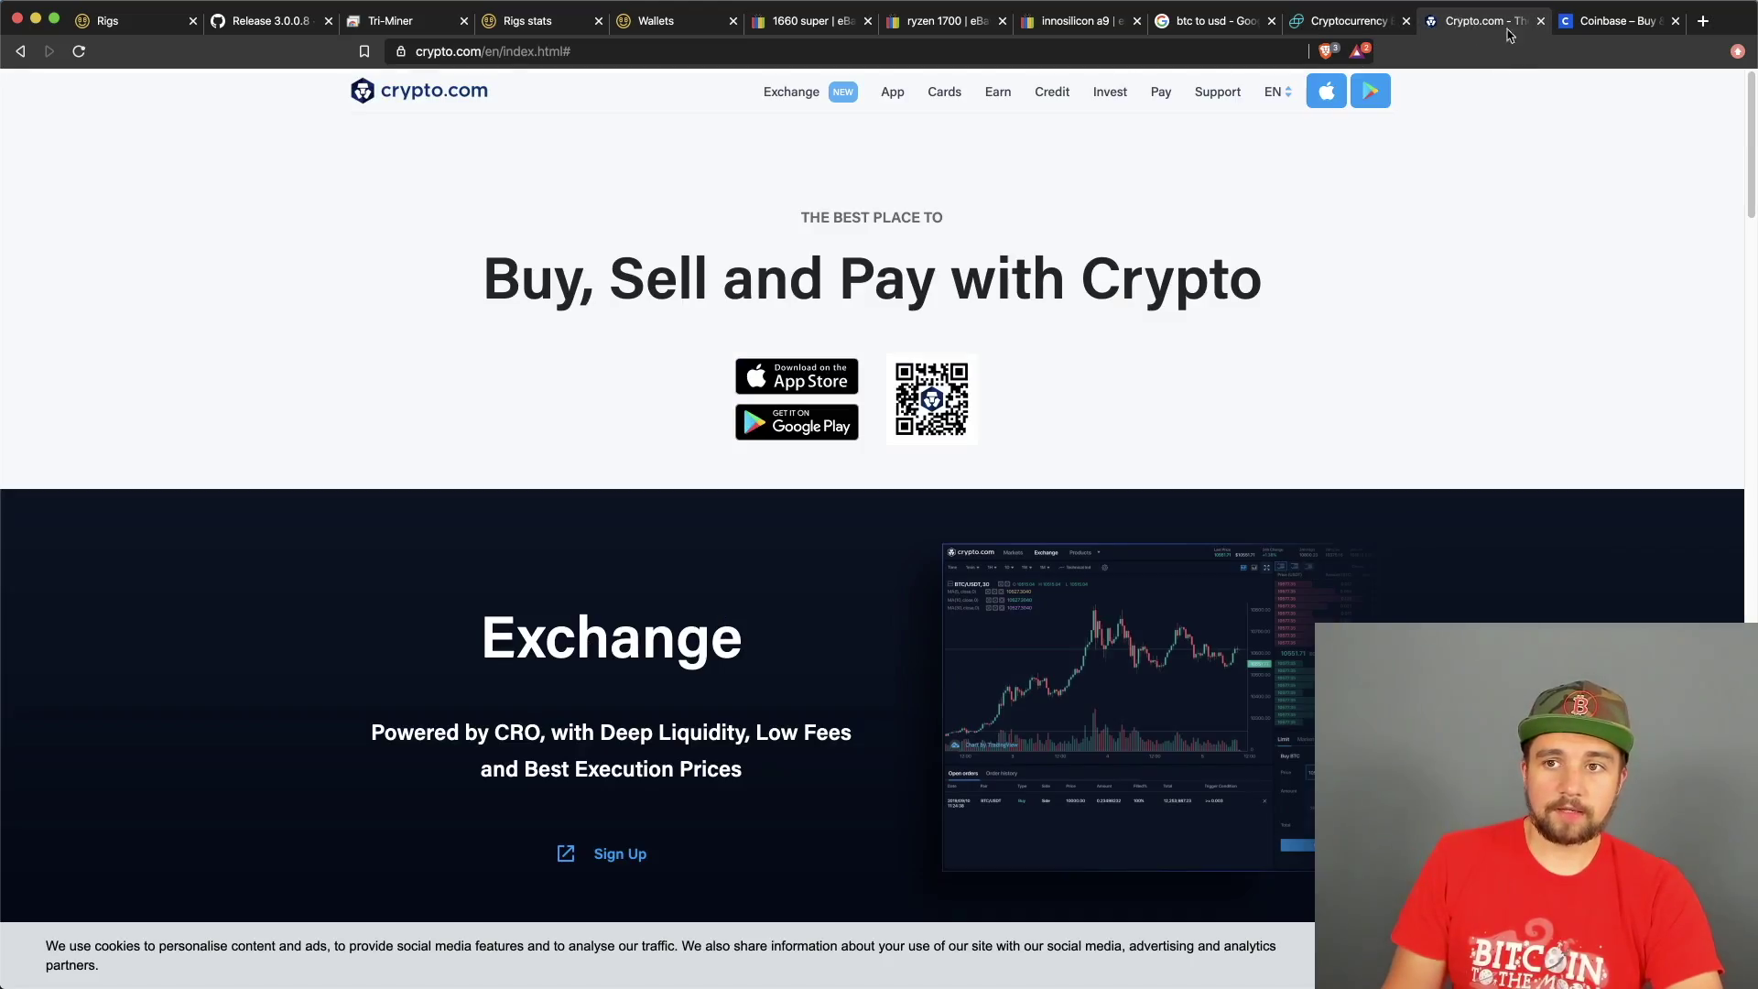
{"action": "left_click", "coordinate": [1611, 20]}
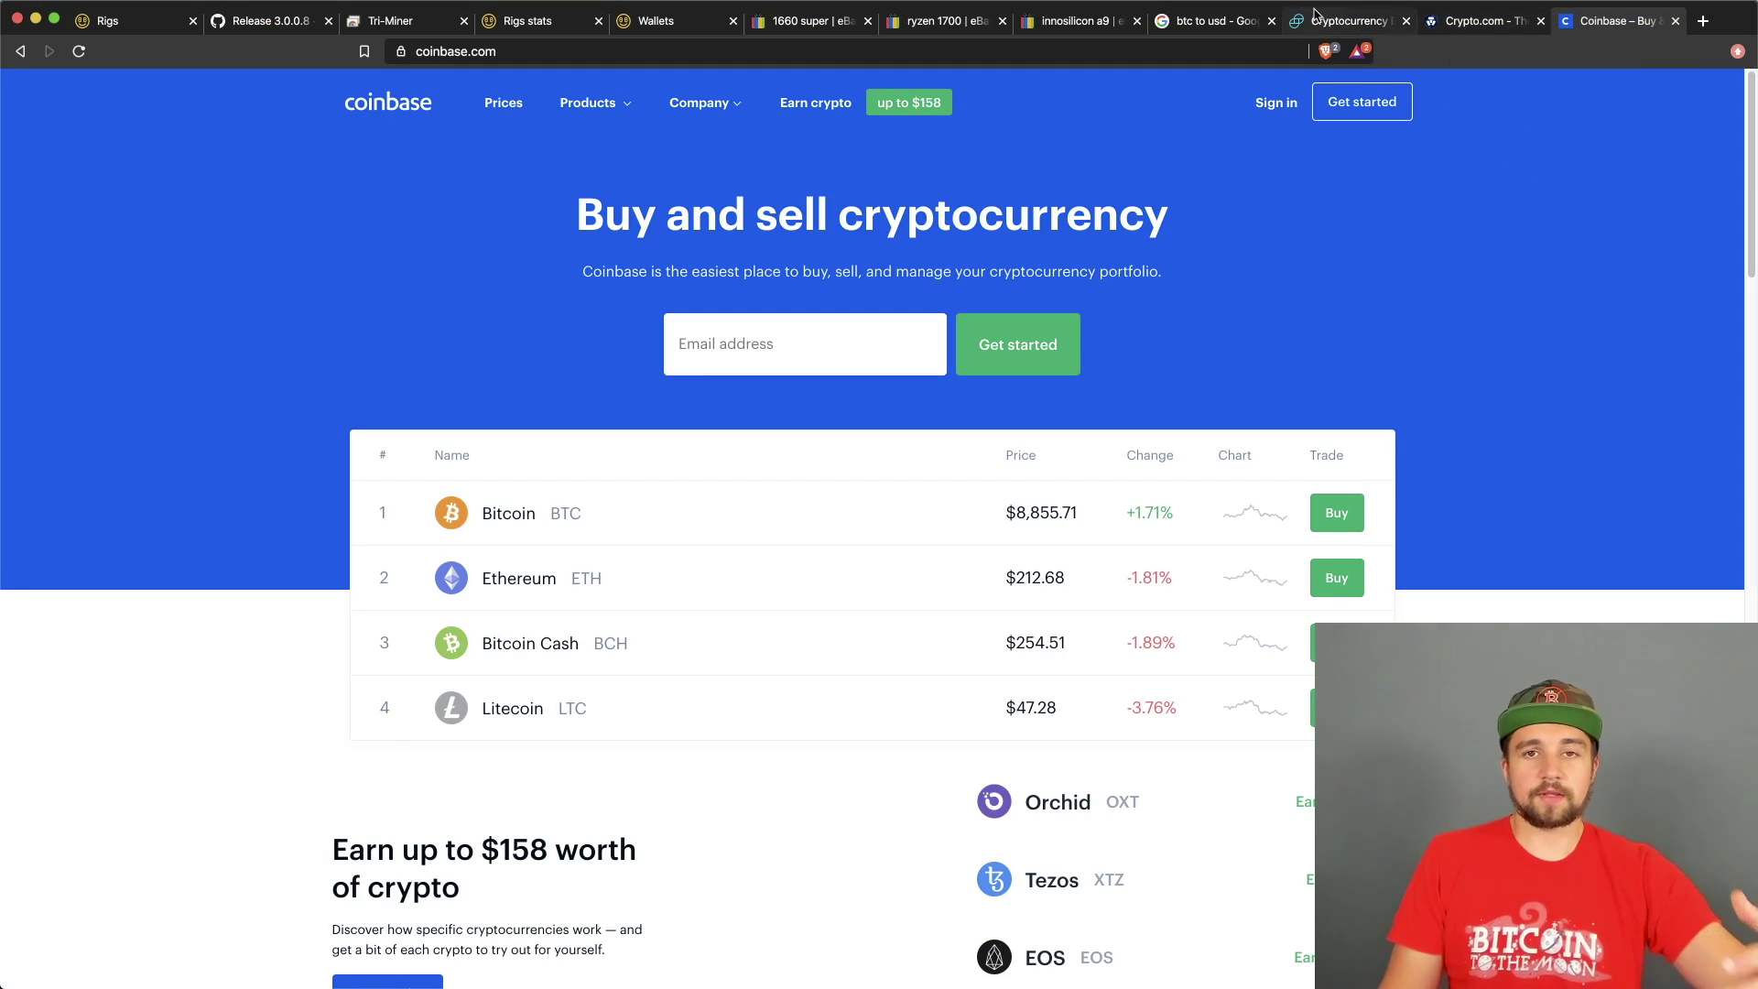
{"action": "left_click", "coordinate": [1384, 26]}
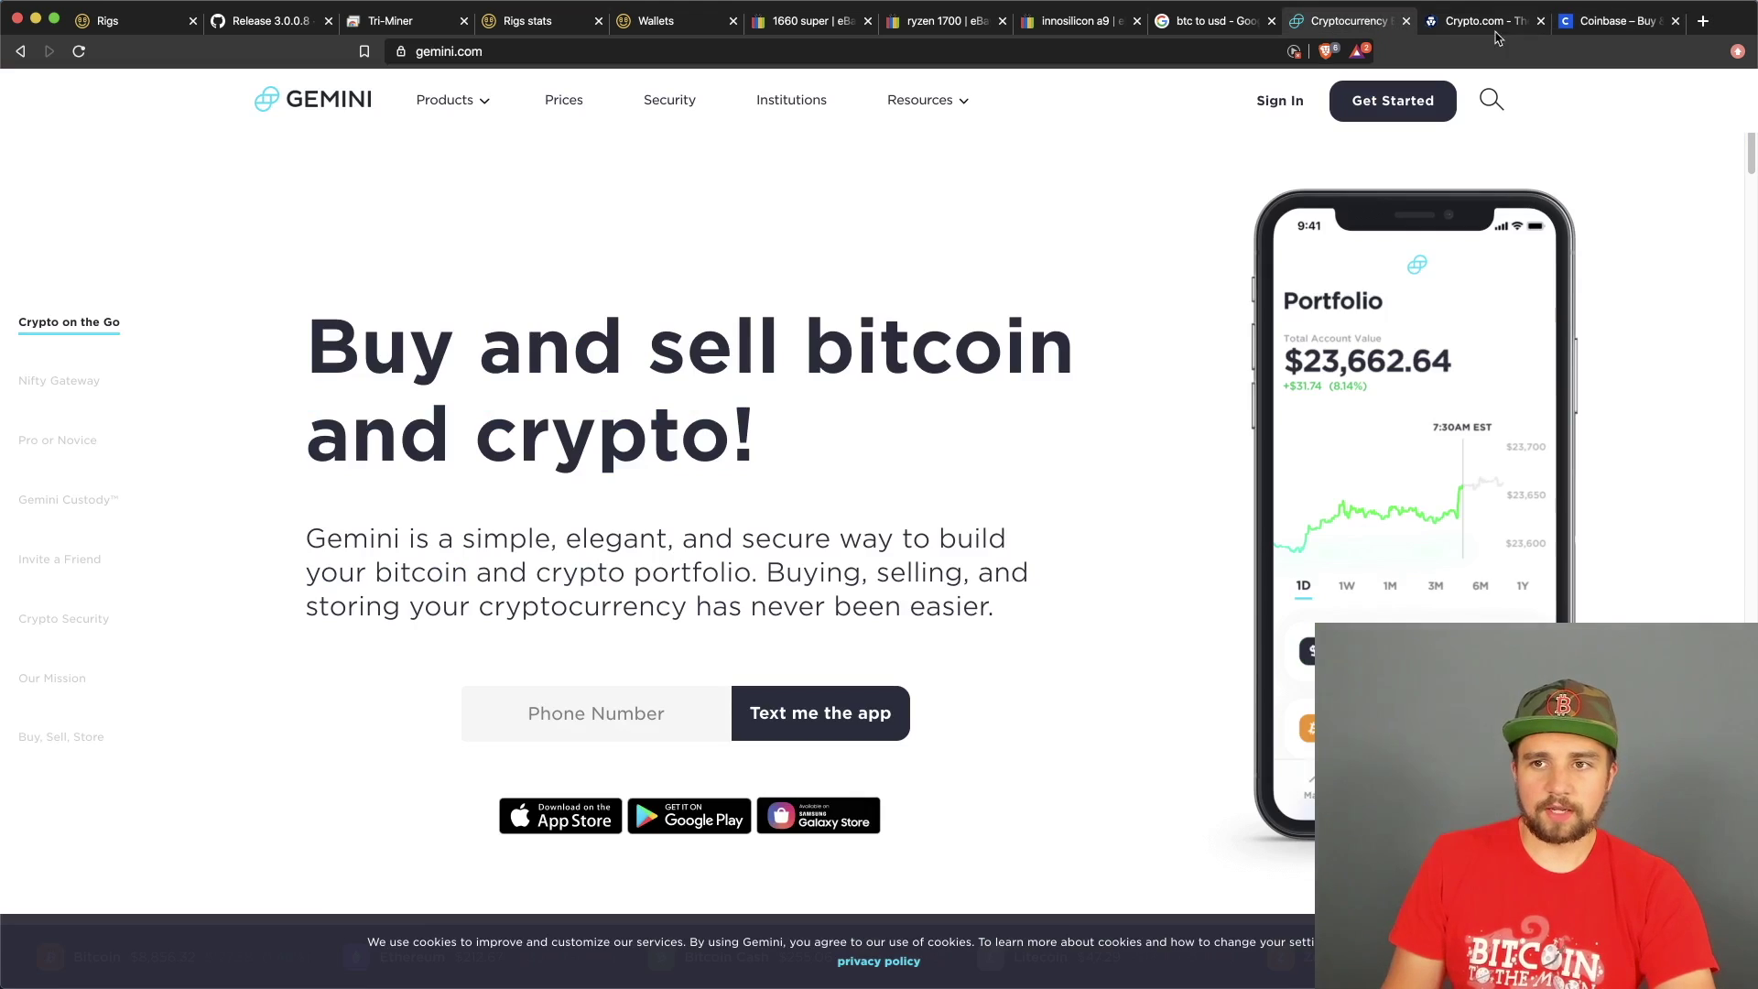
{"action": "left_click", "coordinate": [1609, 26]}
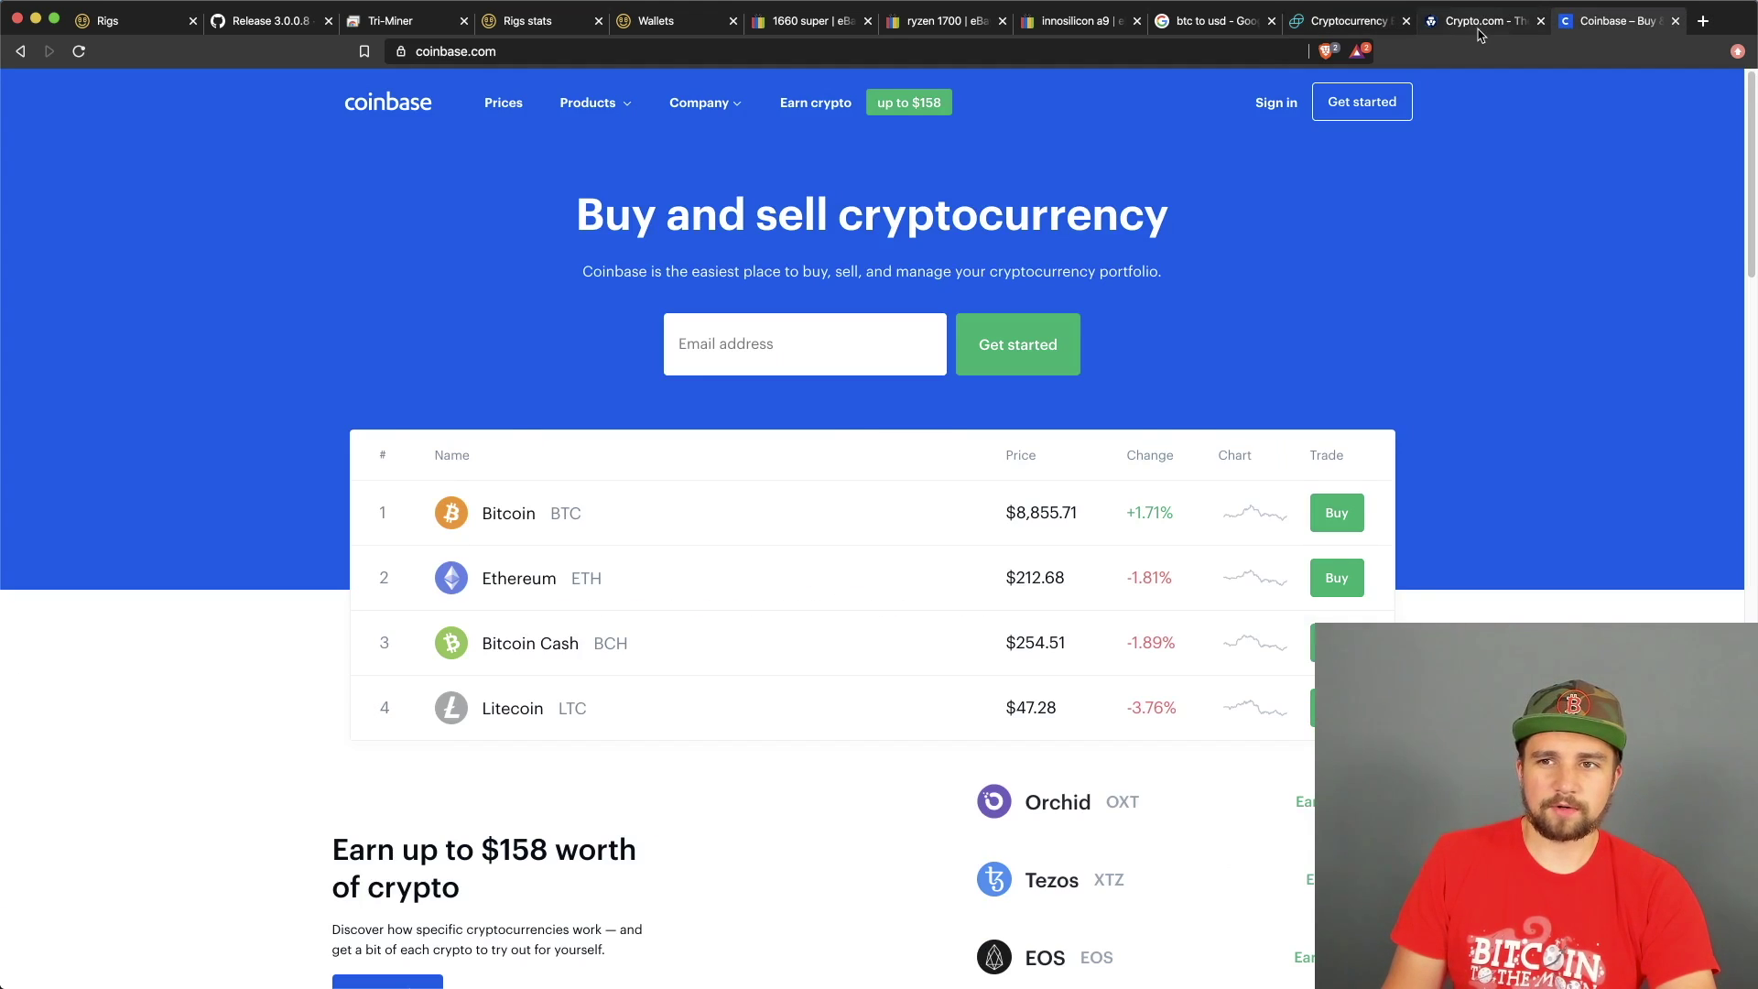
{"action": "left_click", "coordinate": [1479, 23]}
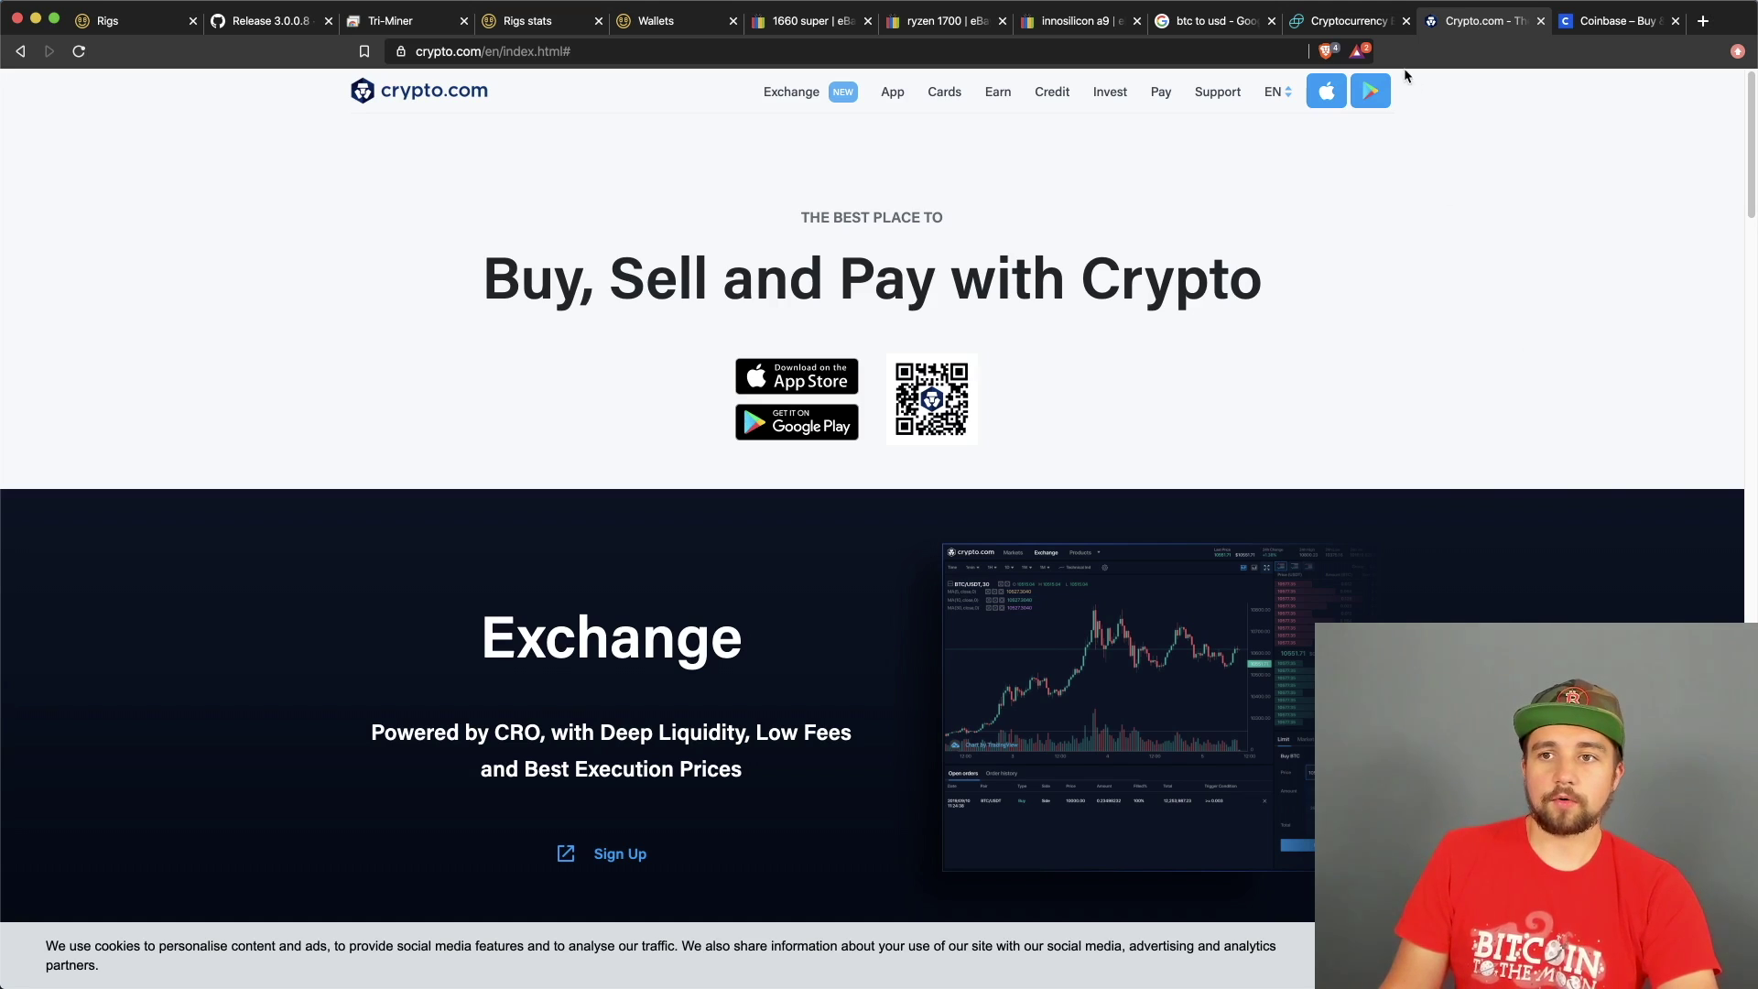
{"action": "left_click", "coordinate": [1355, 16]}
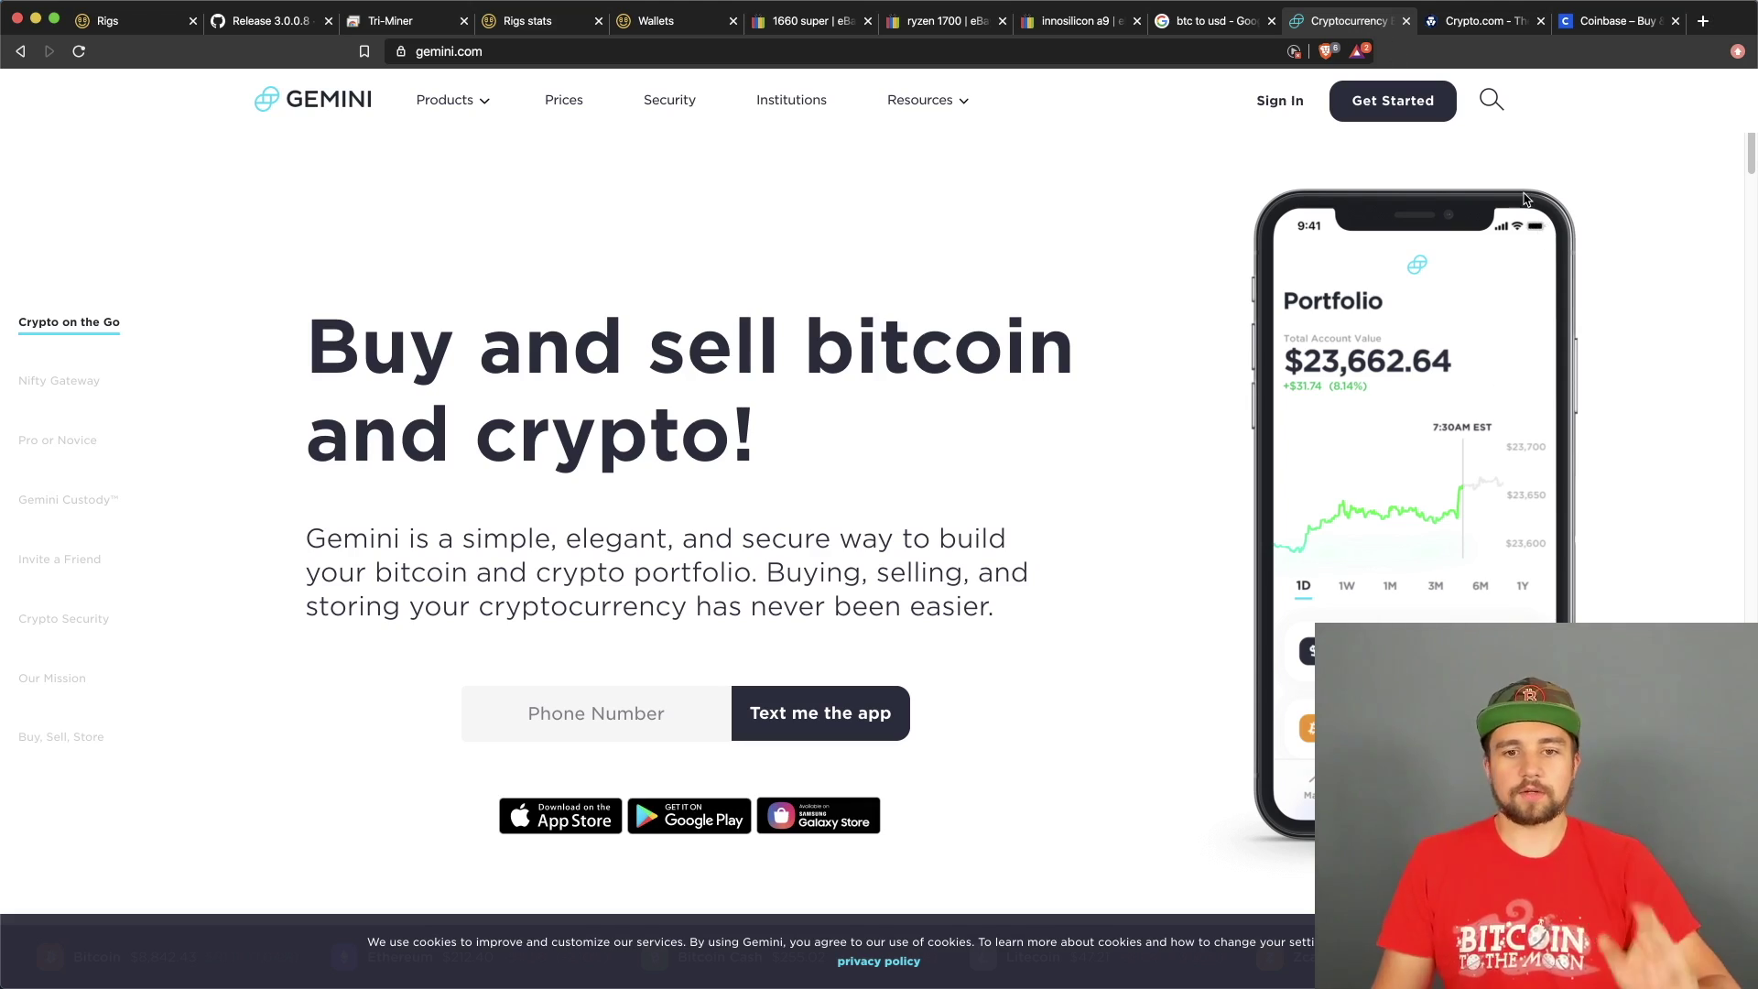